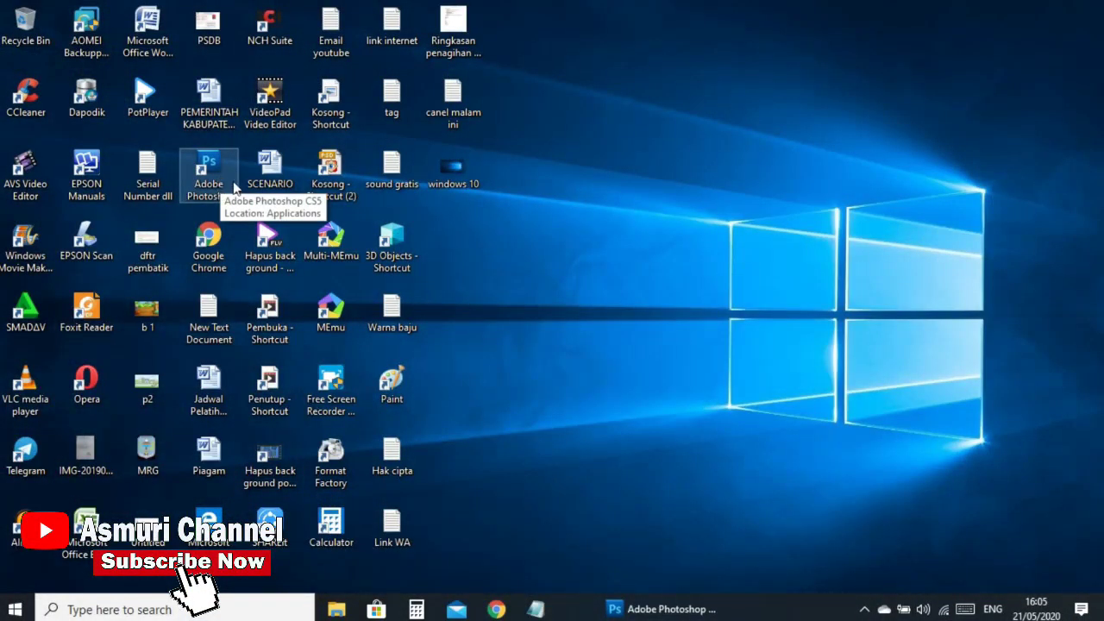
Launch Photoshop CS5 and bring up the Open dialog.
double_click(222, 170)
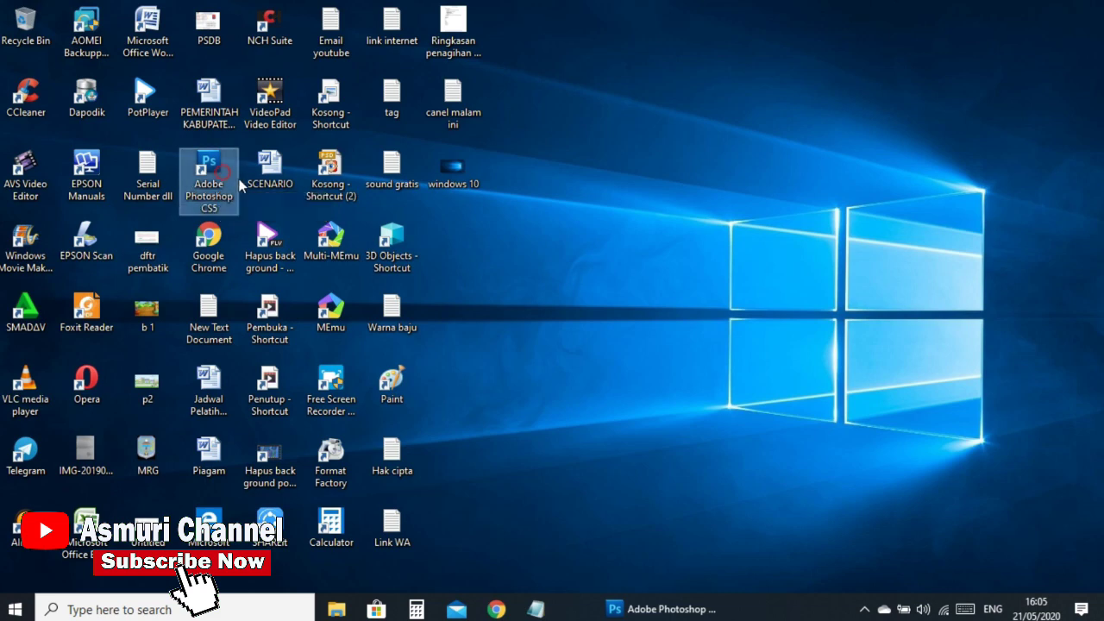
click(673, 611)
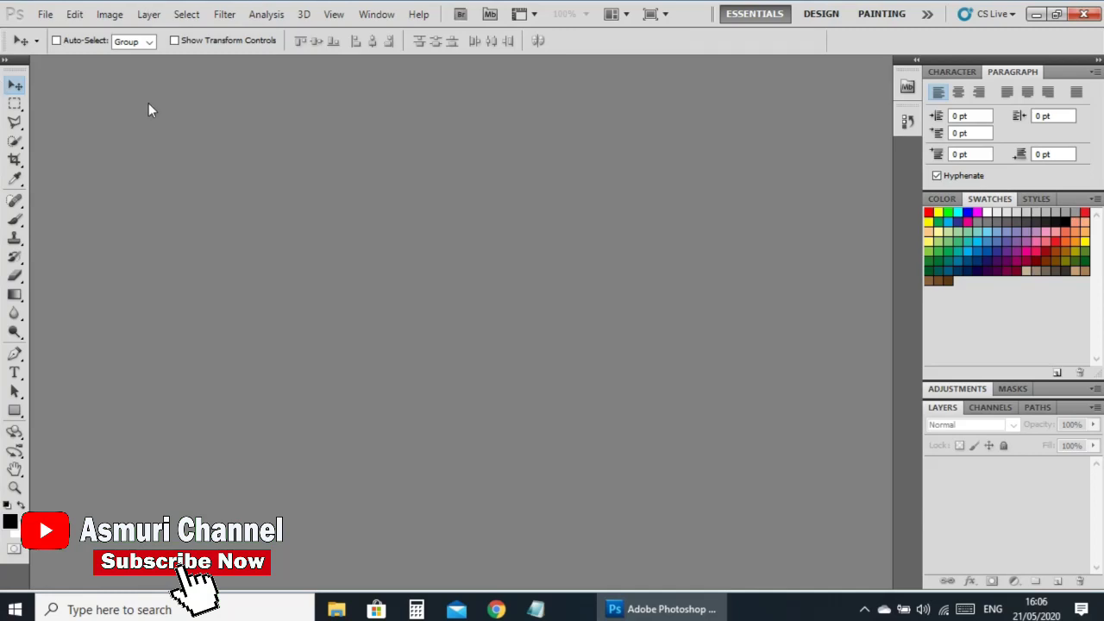
click(45, 14)
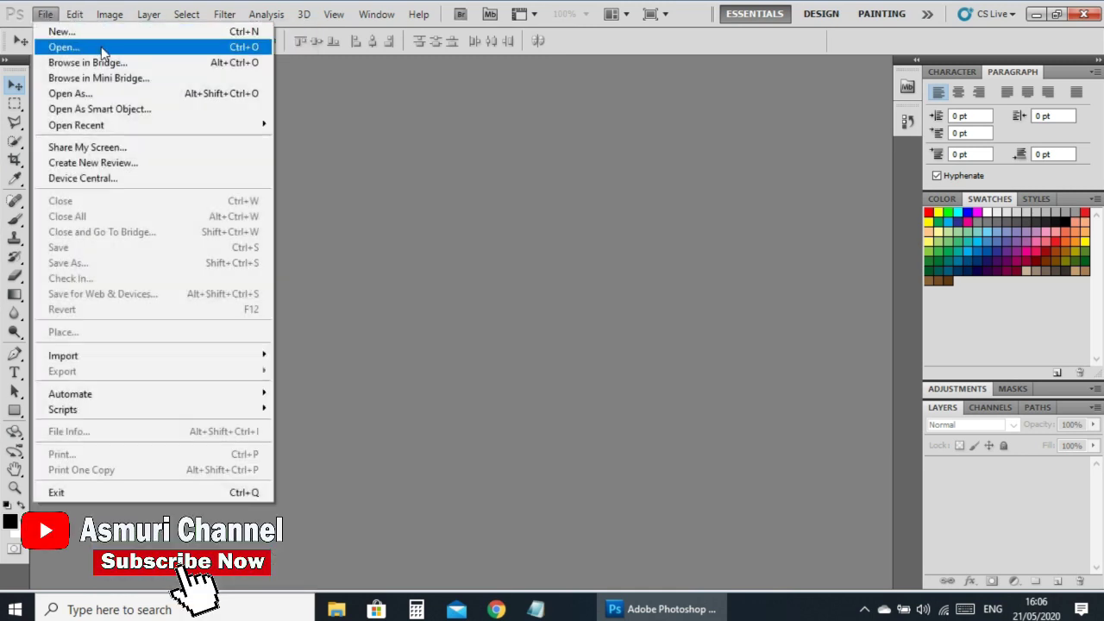
click(176, 47)
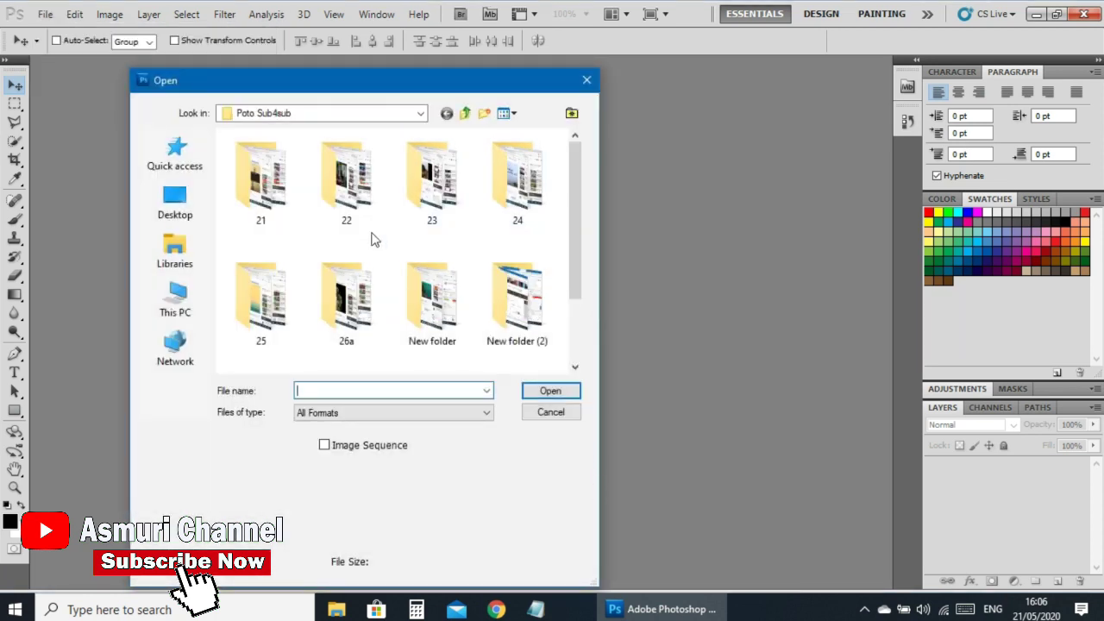
Browse to Libraries > Pictures > contoh thumbnail > bahan and open Gambar.jpg.
click(182, 254)
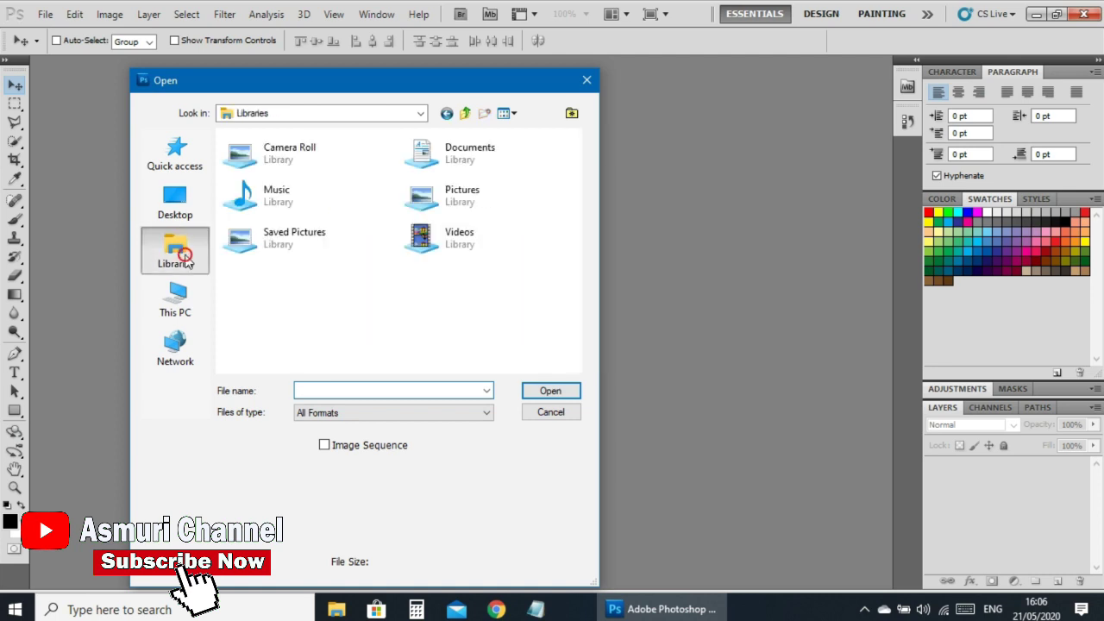
double_click(466, 197)
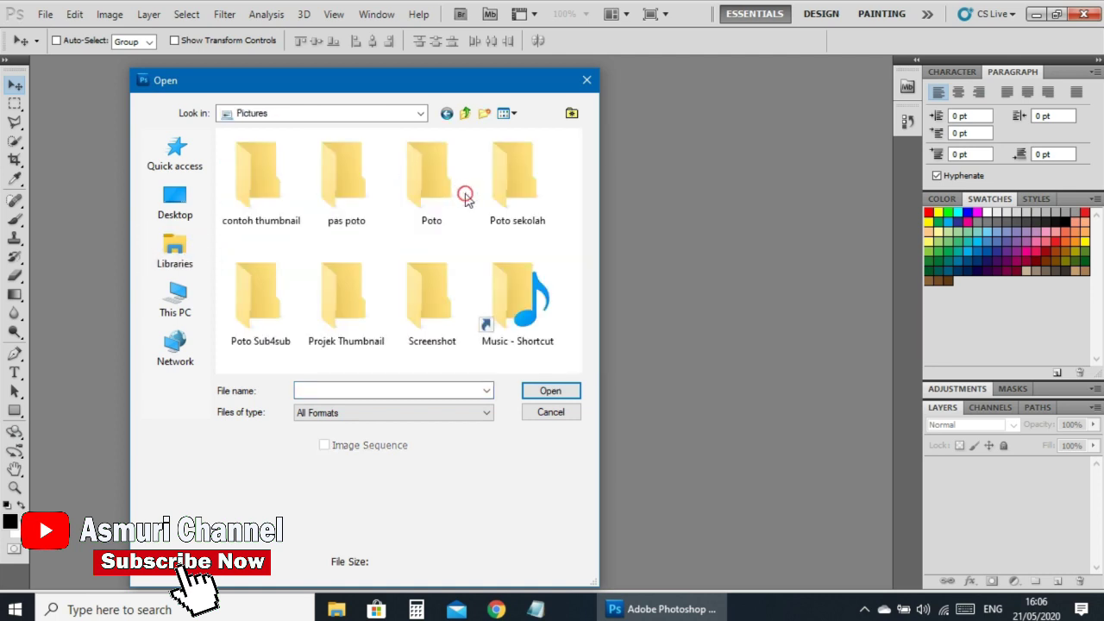
double_click(258, 183)
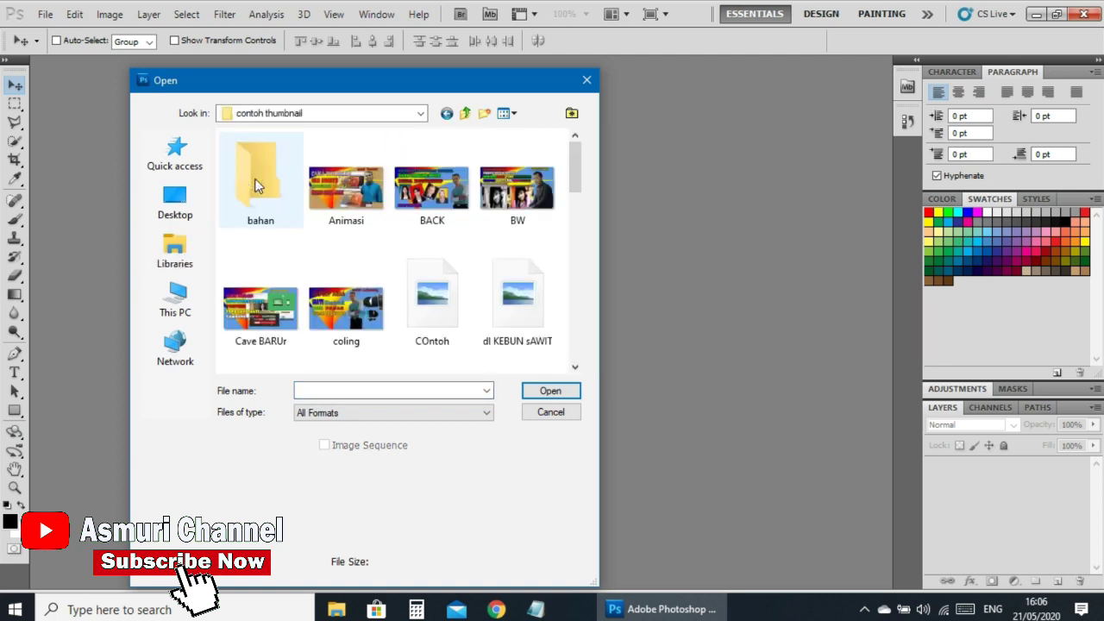
double_click(263, 216)
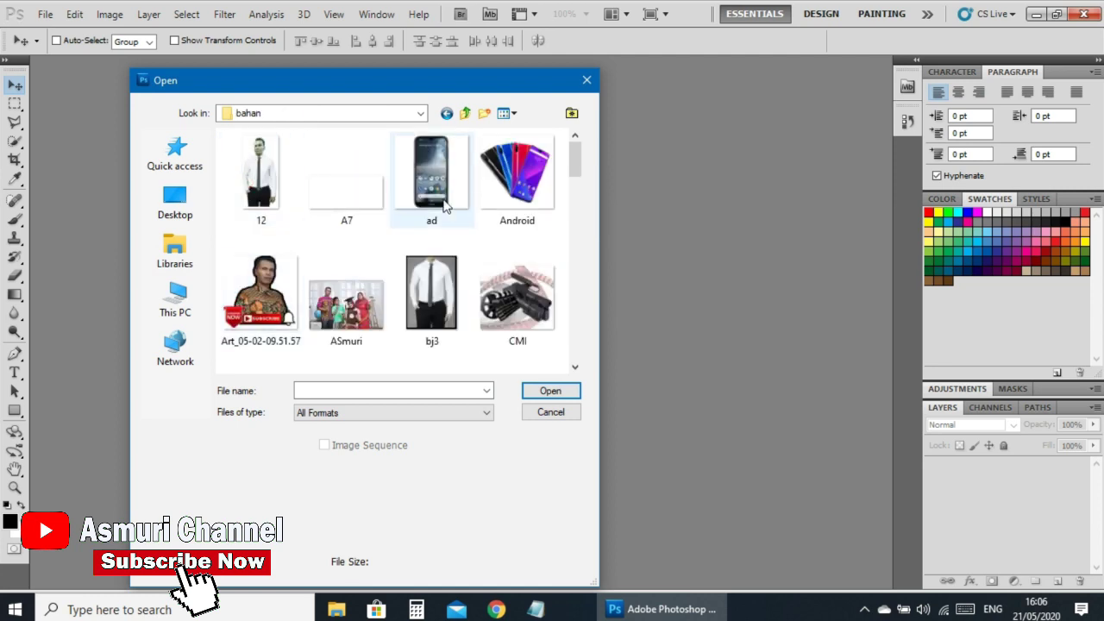
drag(577, 159, 579, 216)
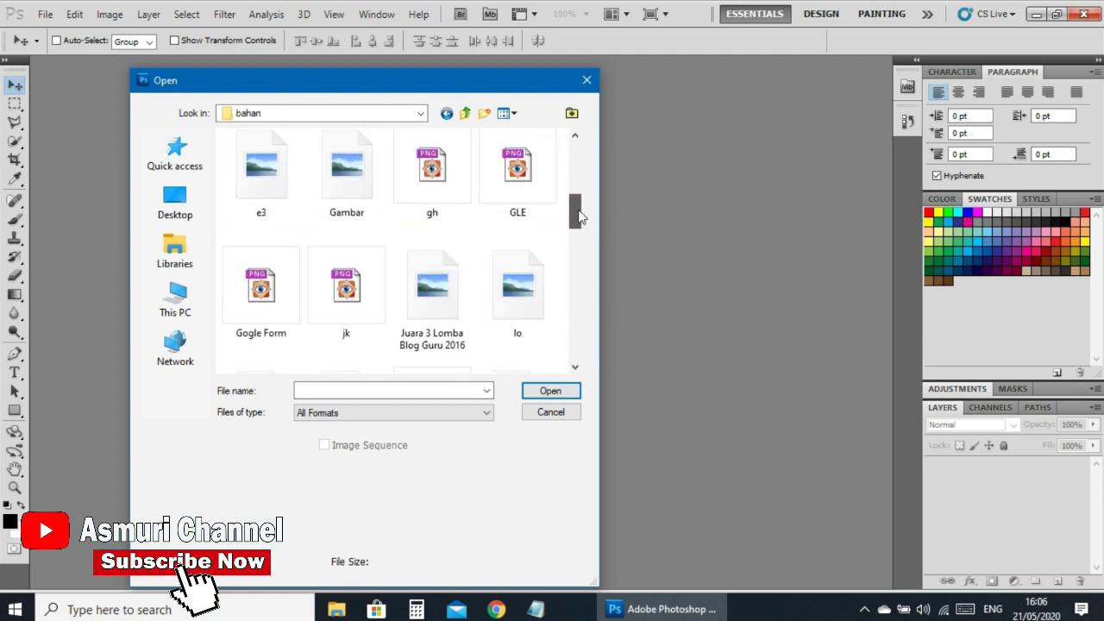
scroll(580, 216, down, 1)
scroll(549, 217, up, 3)
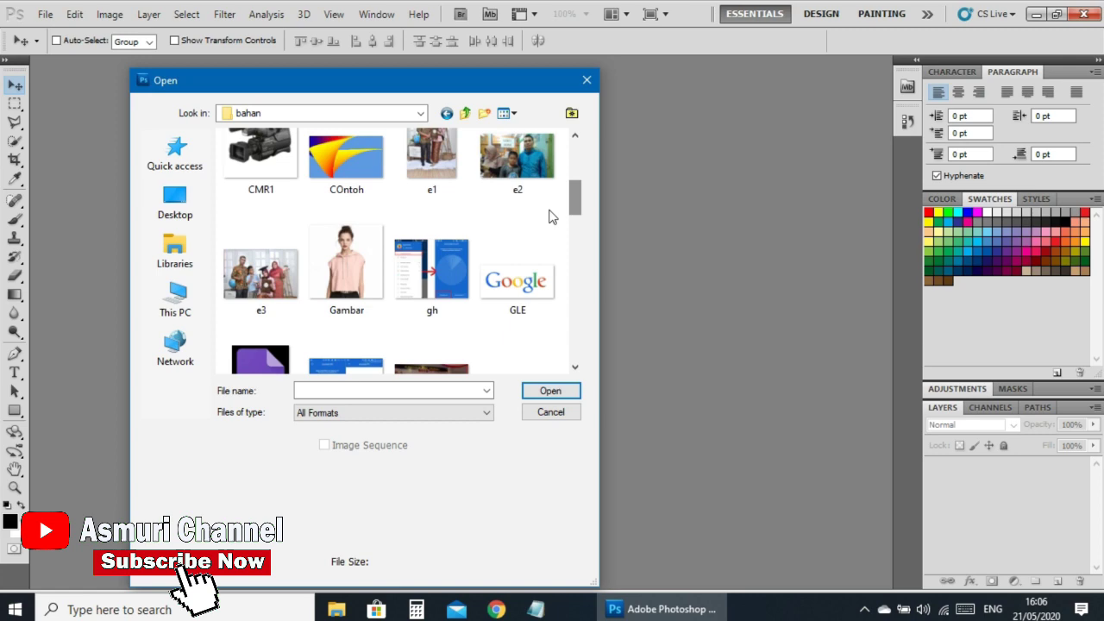
click(353, 248)
click(540, 394)
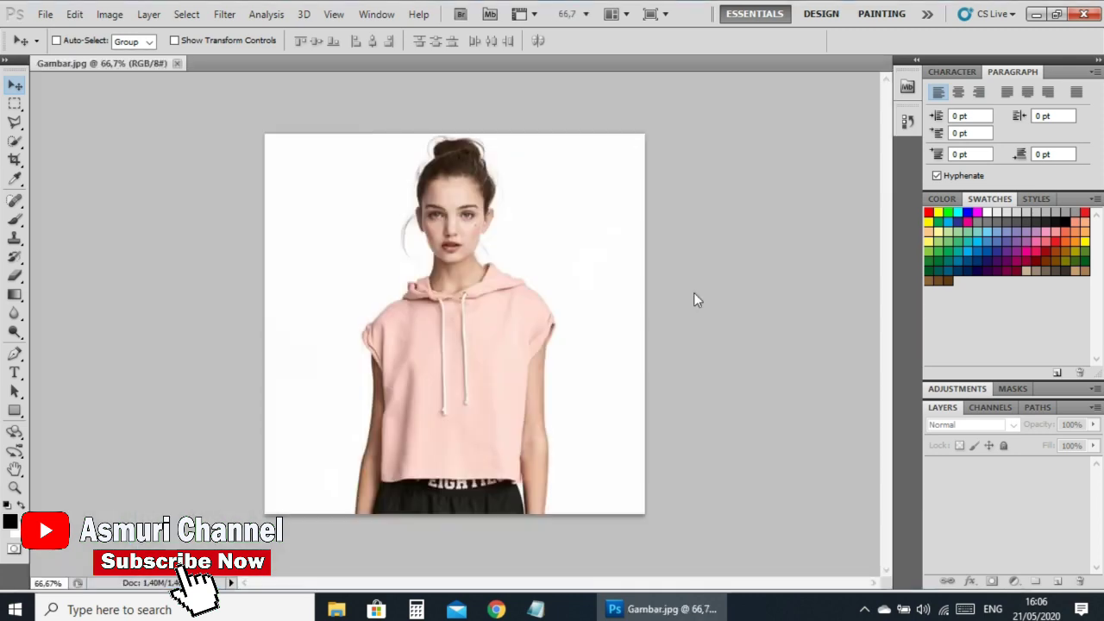
Zoom to frame the hoodie photo and show the Lasso tool's variants.
scroll(625, 325, up, 3)
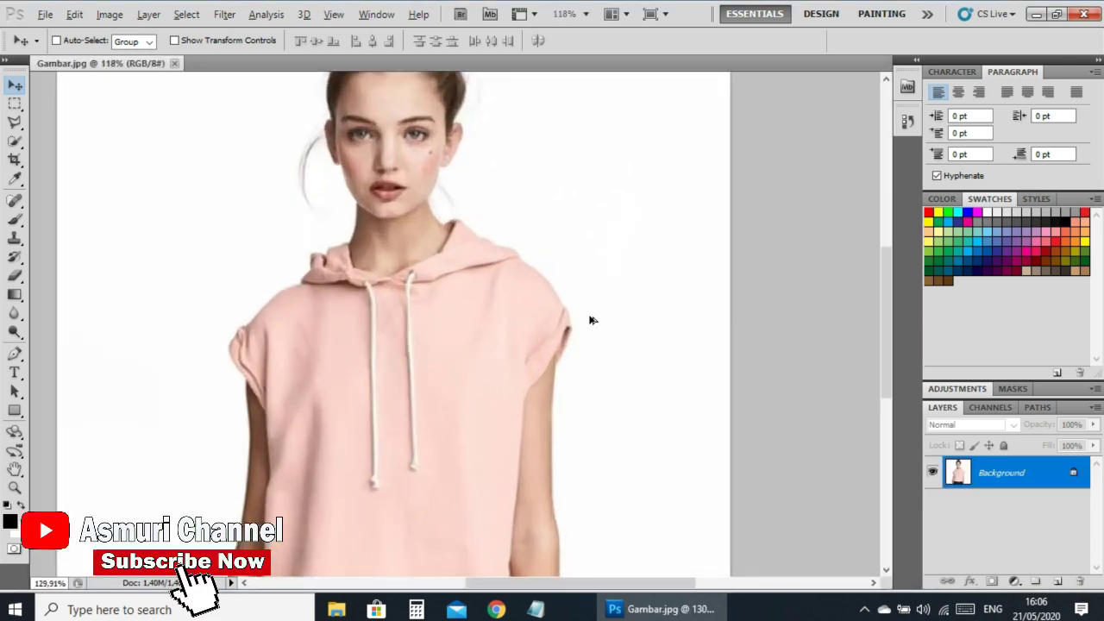
scroll(602, 277, down, 2)
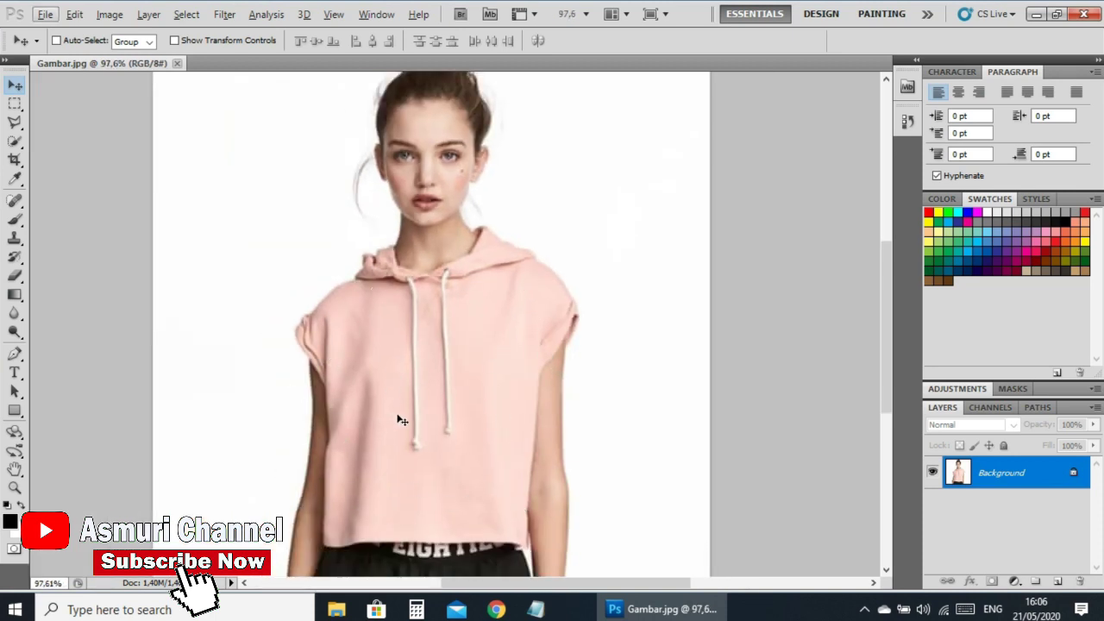
scroll(402, 421, down, 1)
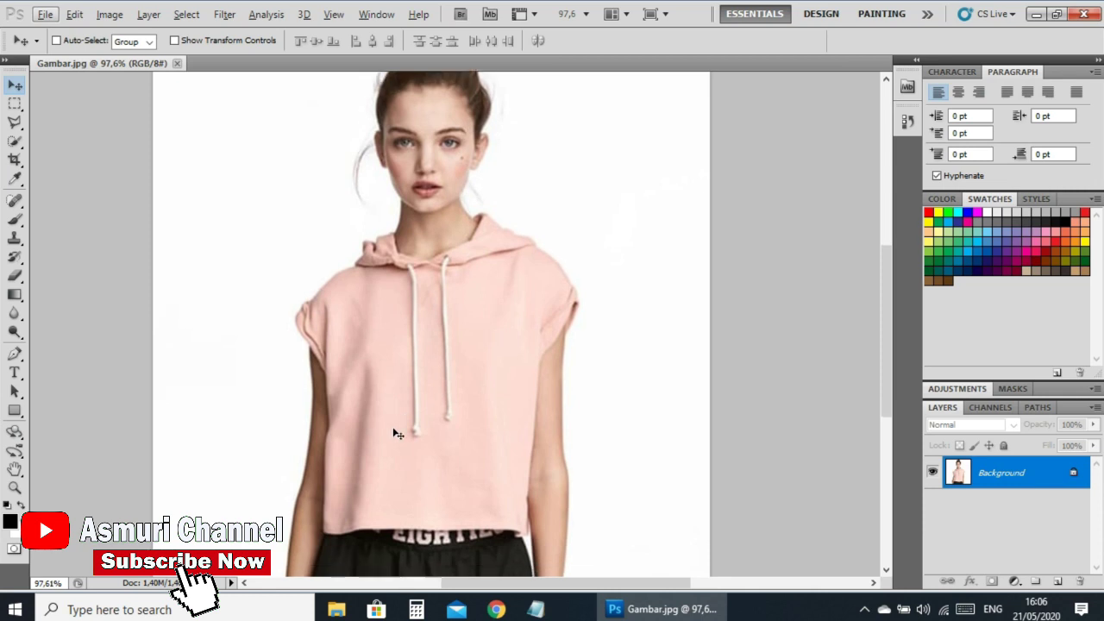
scroll(395, 434, up, 1)
scroll(395, 433, up, 1)
scroll(394, 432, down, 1)
scroll(394, 428, down, 1)
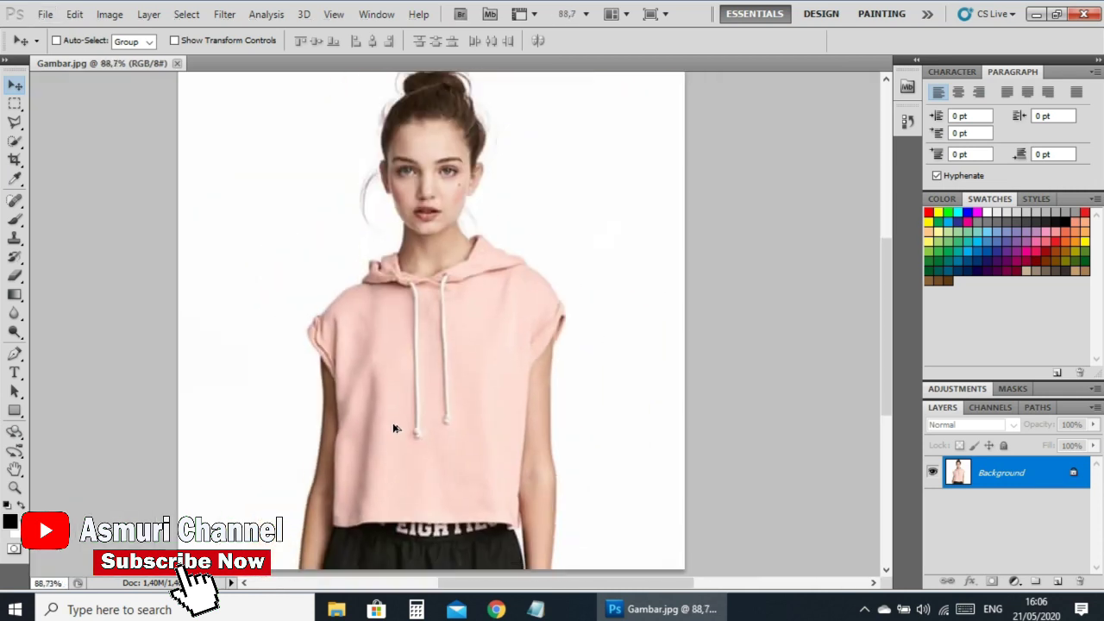
scroll(394, 429, down, 1)
scroll(394, 428, up, 1)
scroll(394, 429, up, 1)
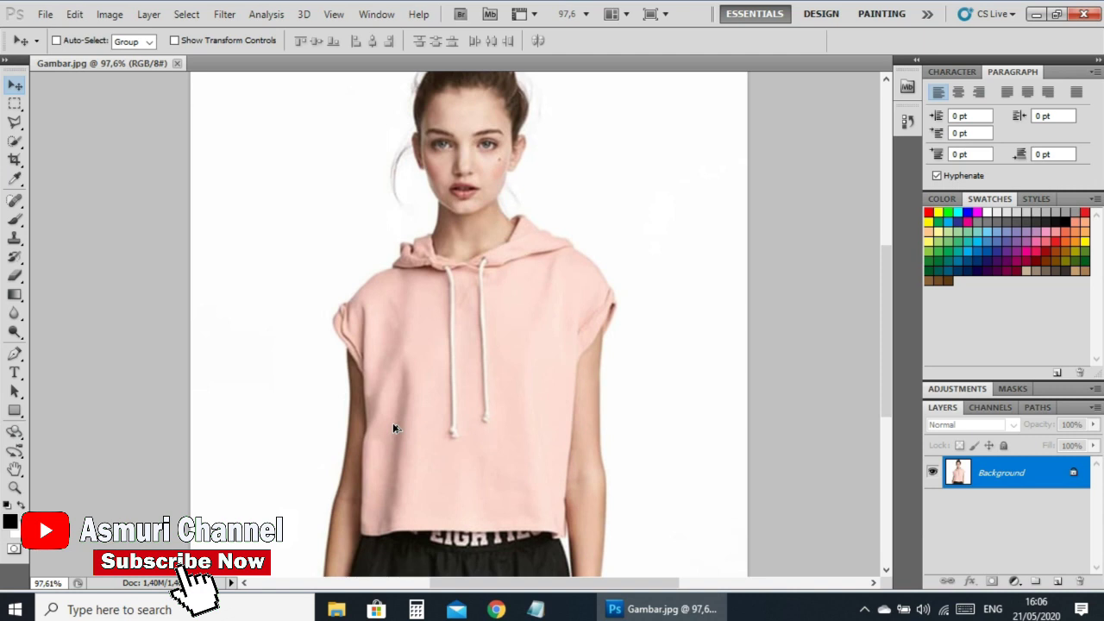
scroll(392, 424, down, 1)
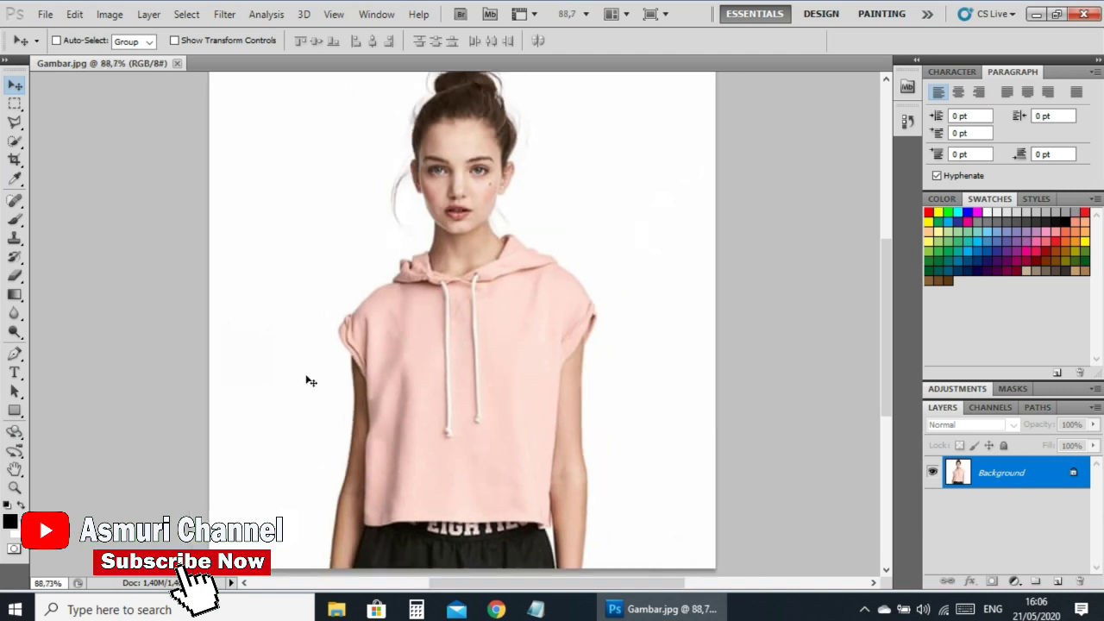
click(14, 121)
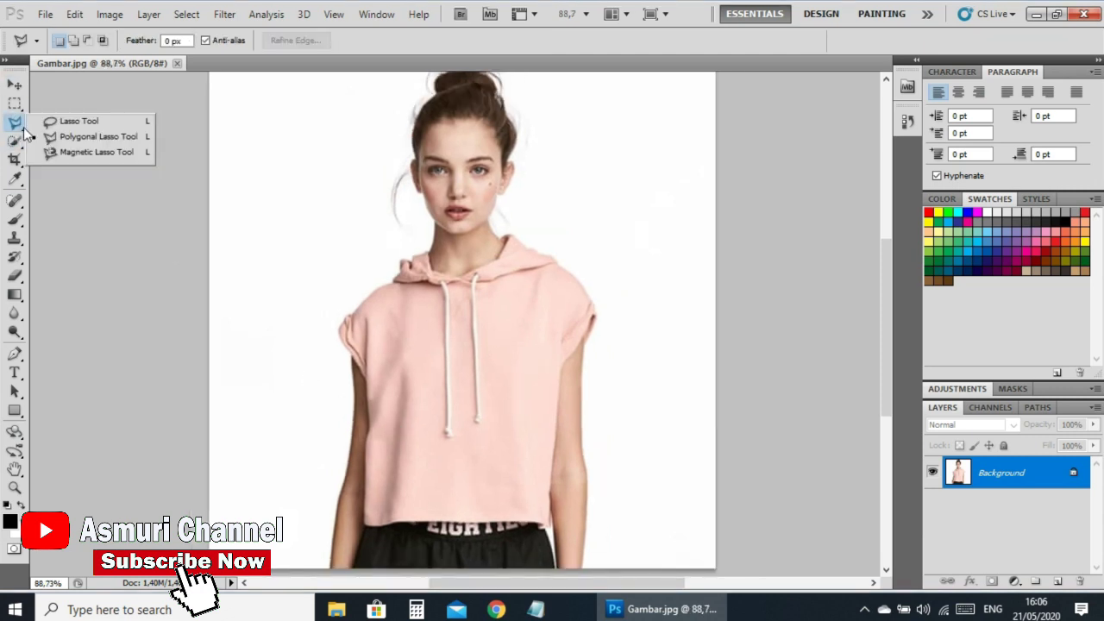
Pick the Polygonal Lasso, zoom in, and set the first point at the hood edge.
click(116, 138)
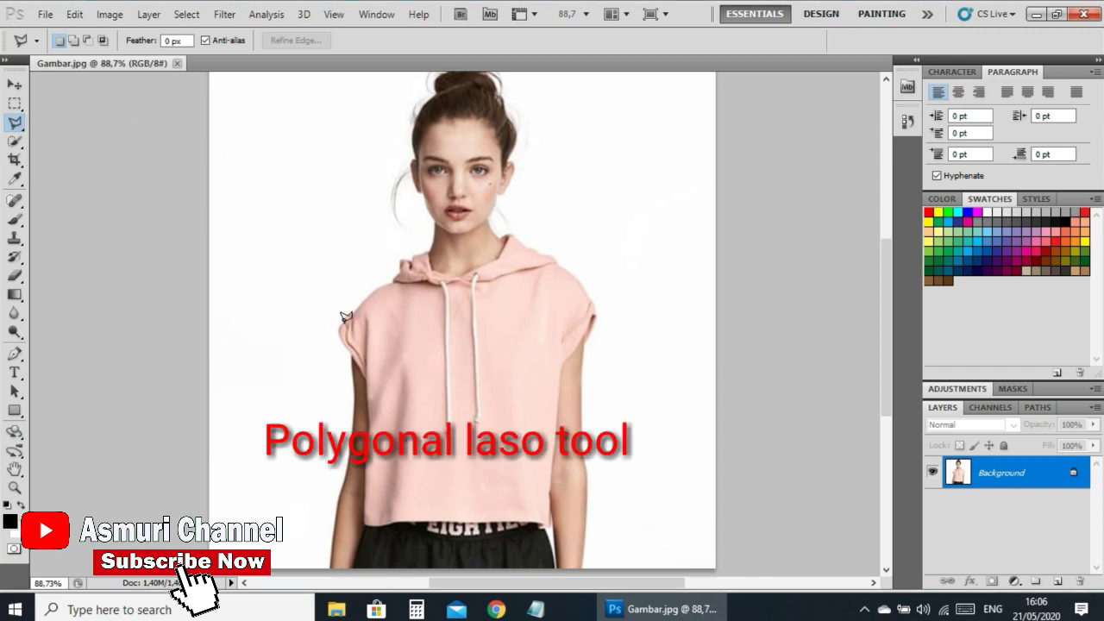
alt+scroll(345, 317, up, 2)
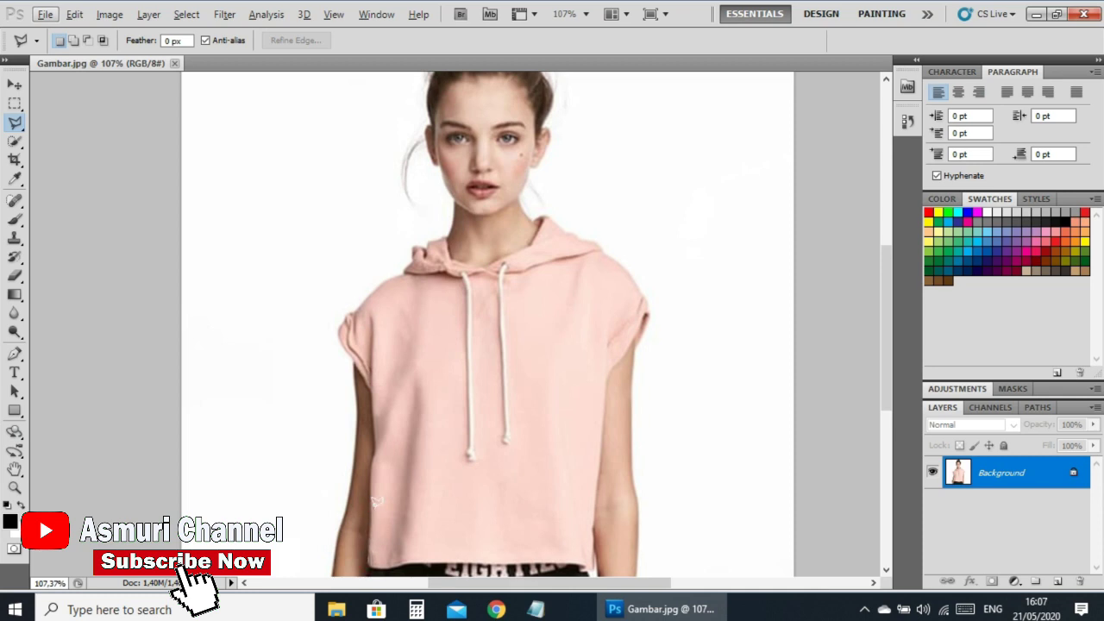
key(XF86MonBrightnessDown)
click(412, 248)
Trace outline points from the hood edge along the neck and collar.
scroll(427, 246, up, 1)
scroll(430, 249, up, 1)
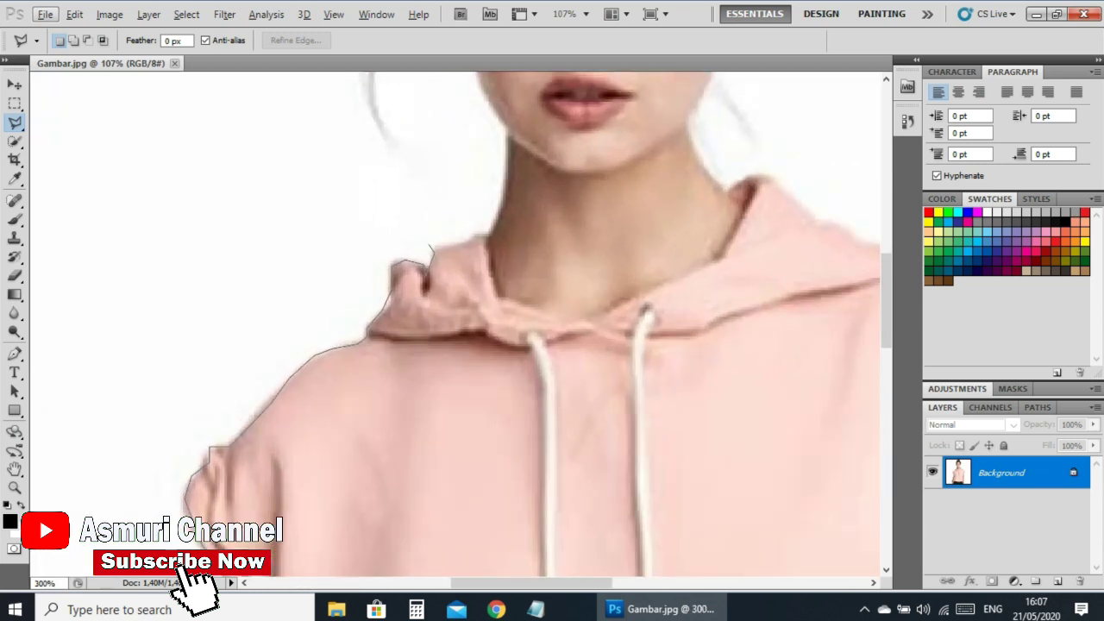
scroll(430, 248, up, 1)
click(448, 252)
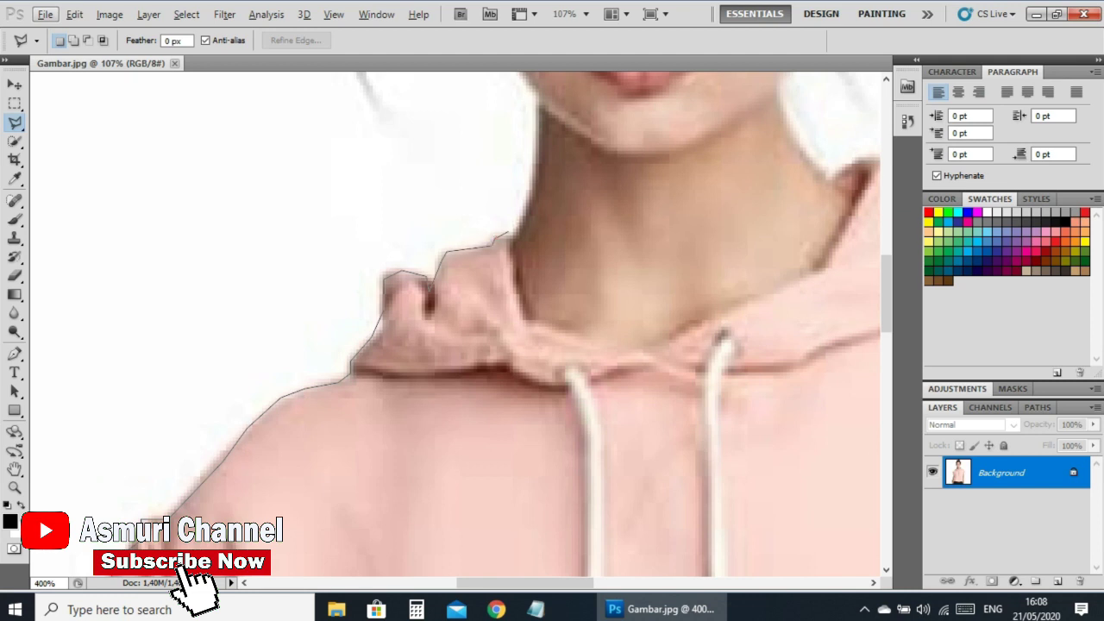
click(507, 235)
click(534, 317)
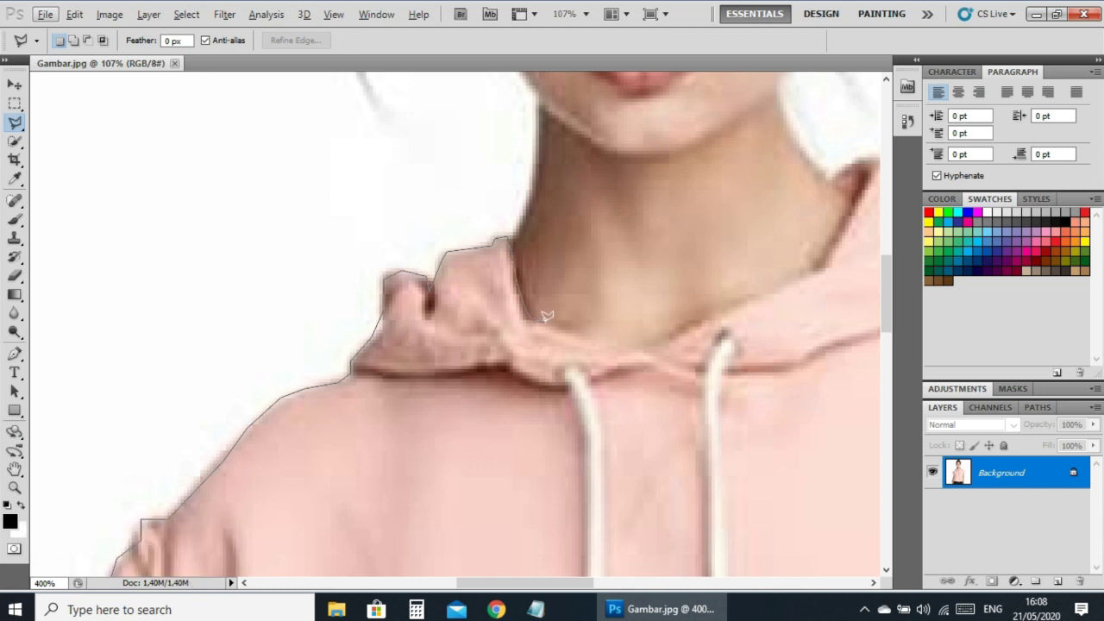
click(603, 344)
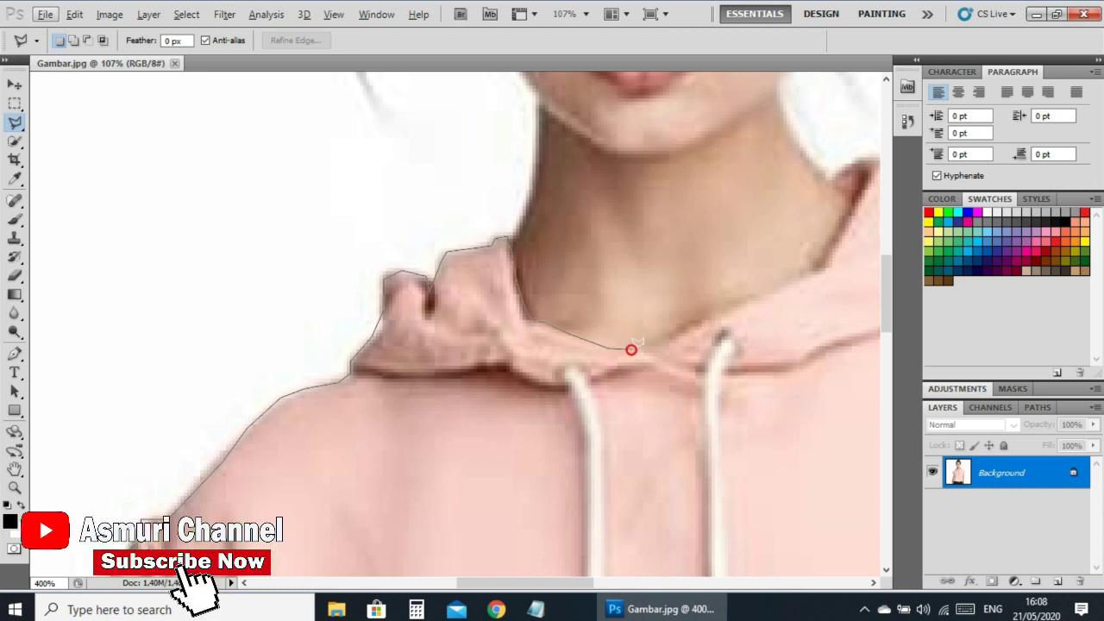
click(647, 353)
click(684, 336)
click(719, 320)
click(823, 270)
Continue the outline around the top and outer edge of the hood to the shoulder.
drag(865, 246, 731, 250)
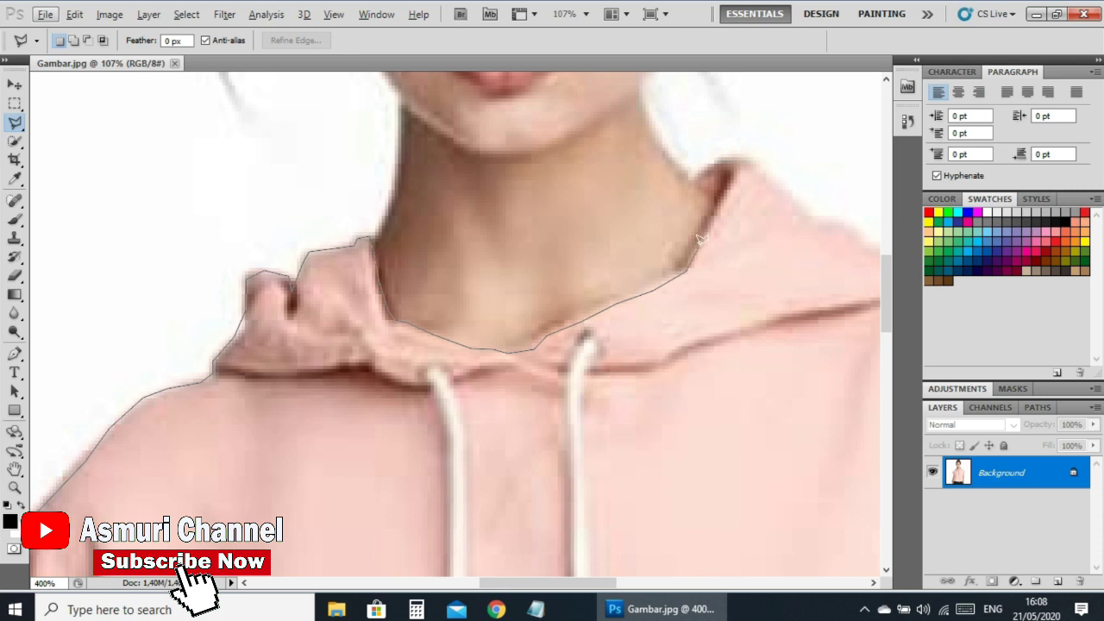
click(719, 192)
click(723, 158)
click(807, 209)
click(821, 219)
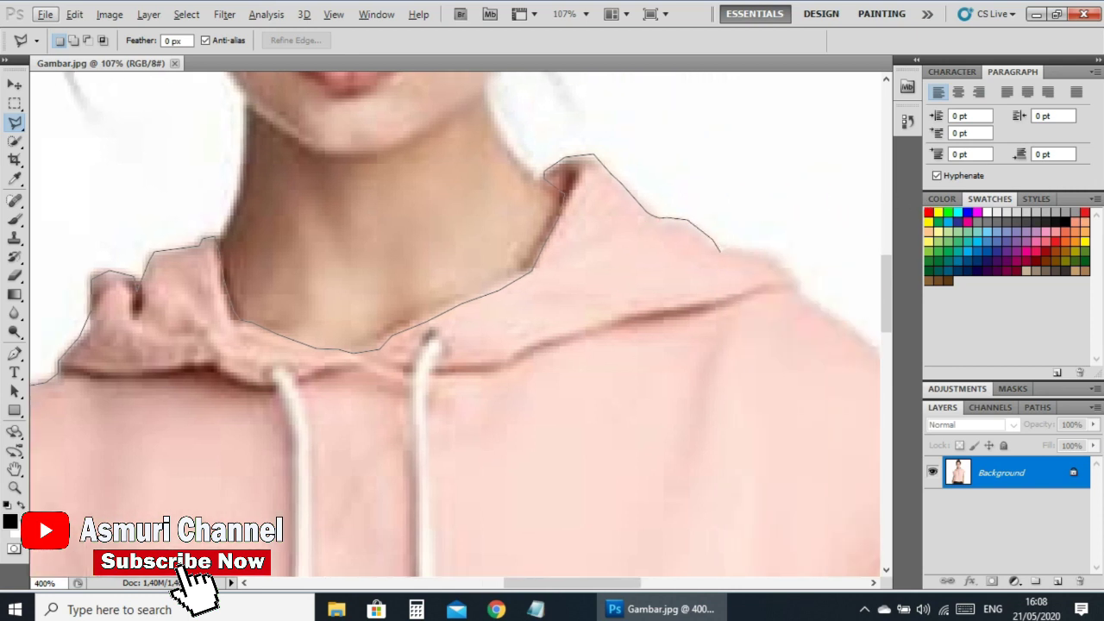
click(726, 249)
click(767, 249)
click(792, 273)
click(803, 299)
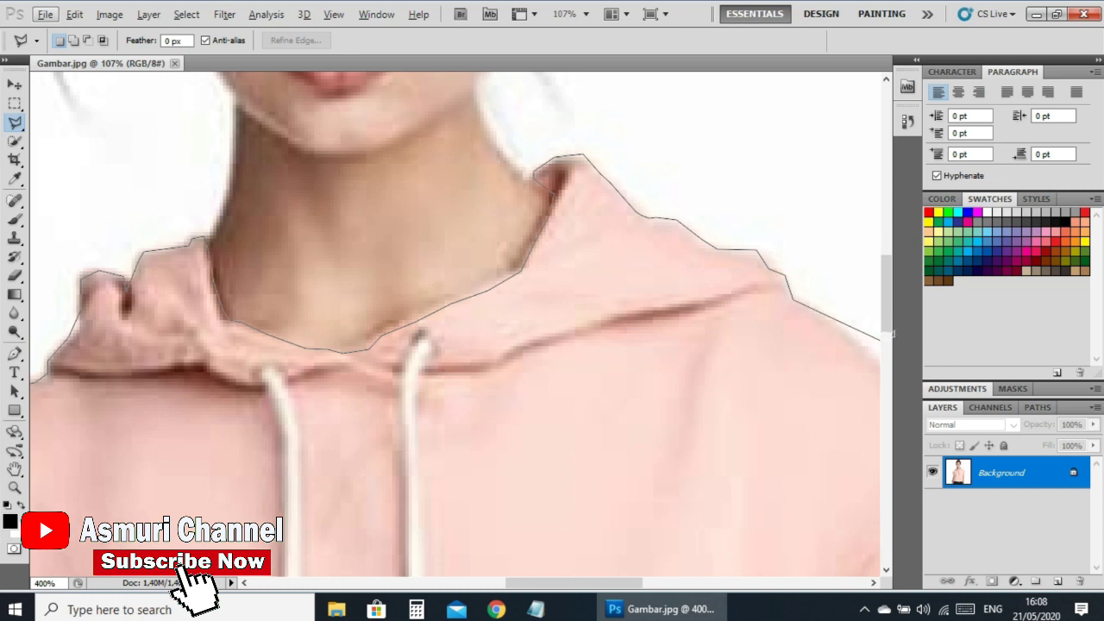
click(864, 350)
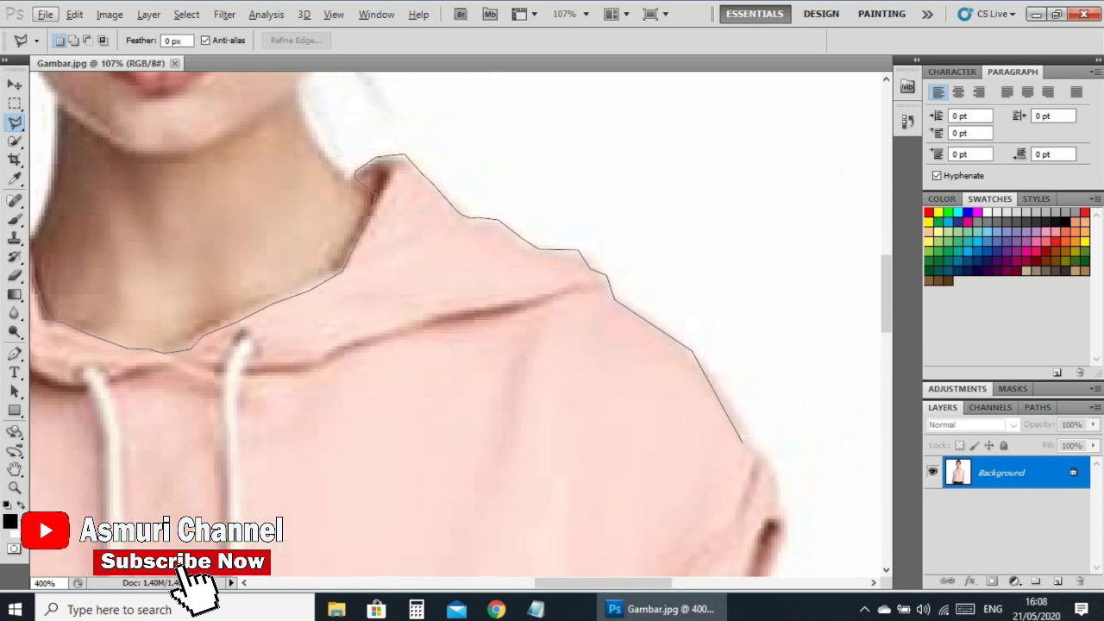
click(743, 438)
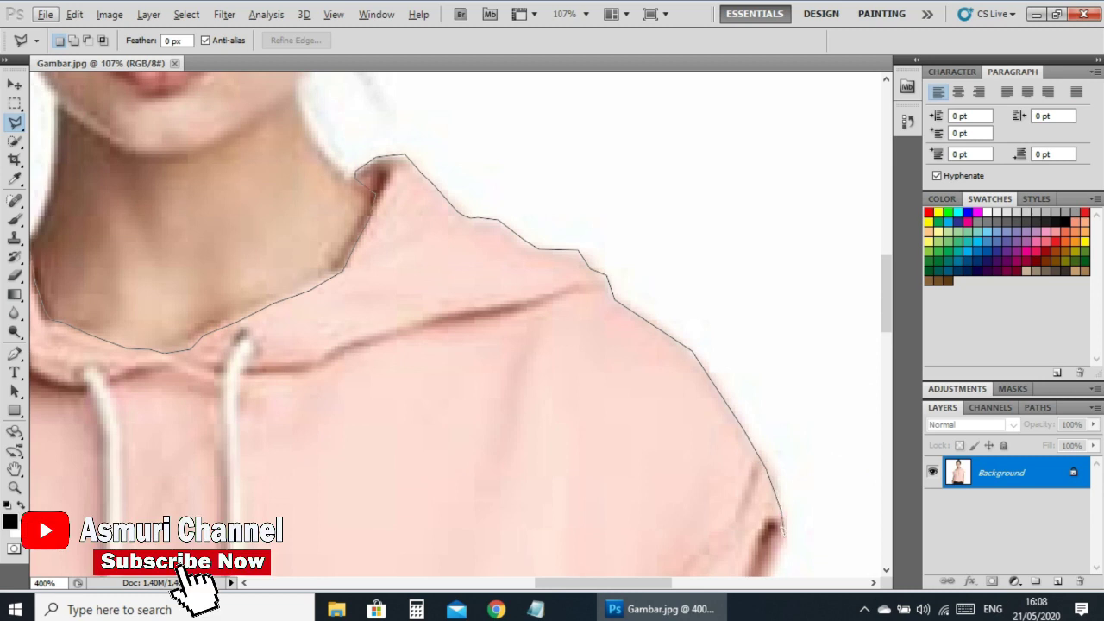
Extend the outline down the shoulder to the sleeve edge.
scroll(783, 533, down, 5)
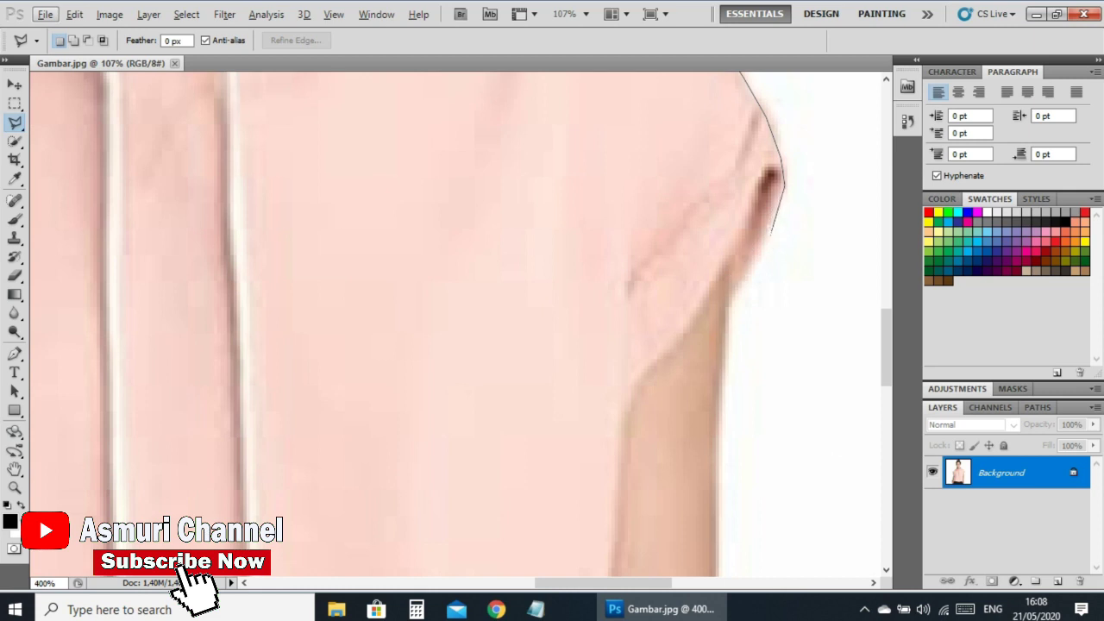
click(772, 233)
click(751, 278)
click(727, 301)
click(730, 258)
scroll(705, 304, down, 5)
scroll(656, 285, down, 5)
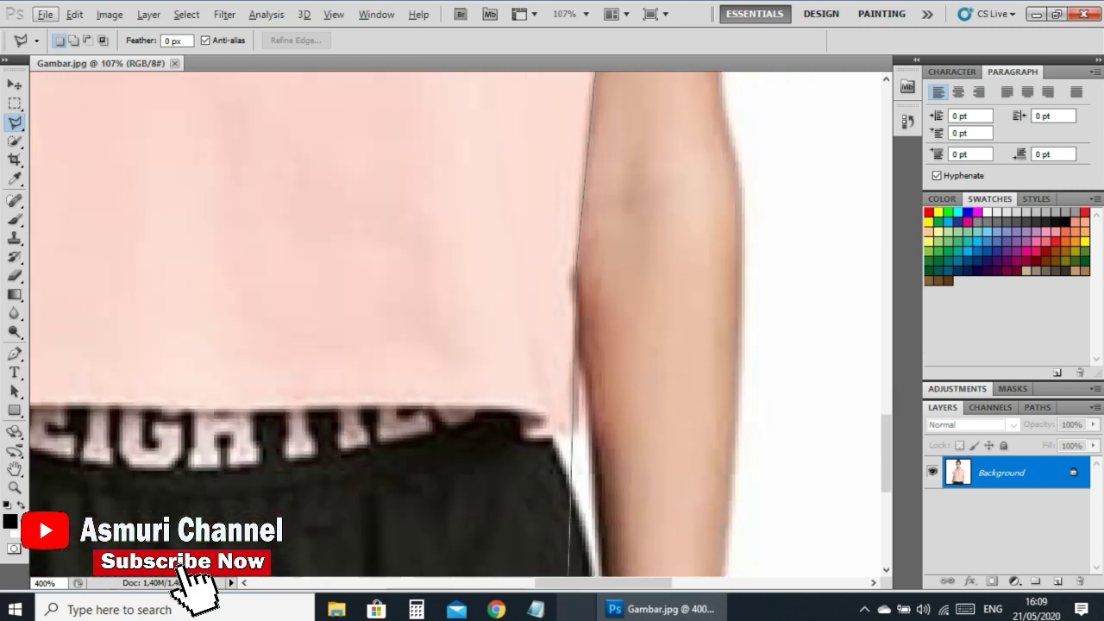
scroll(599, 264, down, 5)
scroll(578, 158, up, 3)
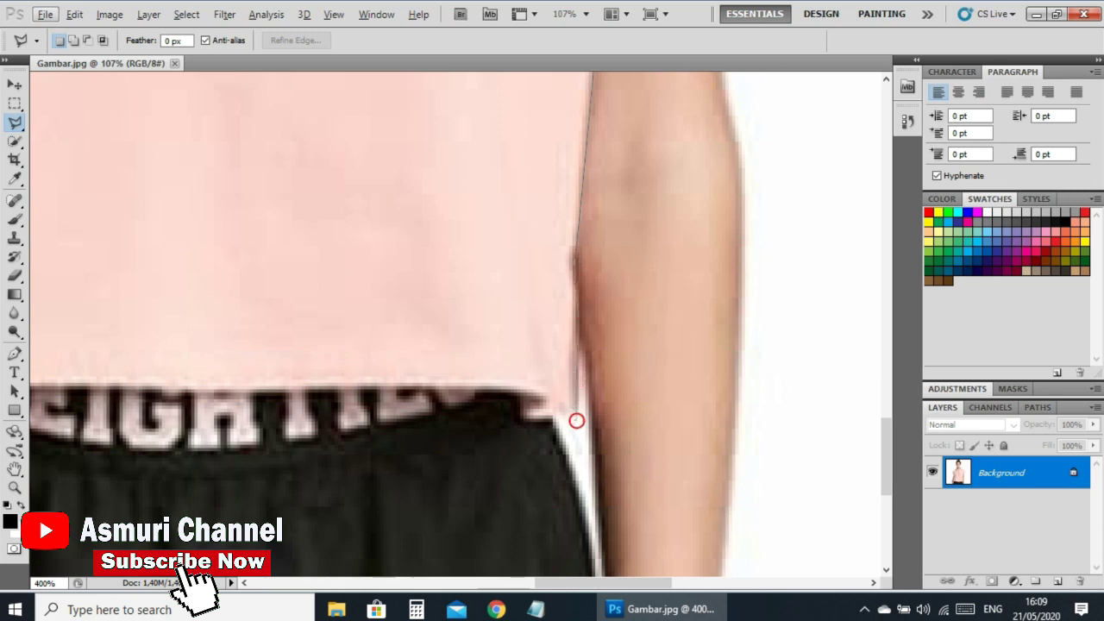
Trace along the hem, close the outline at its start, and make it a selection.
click(576, 418)
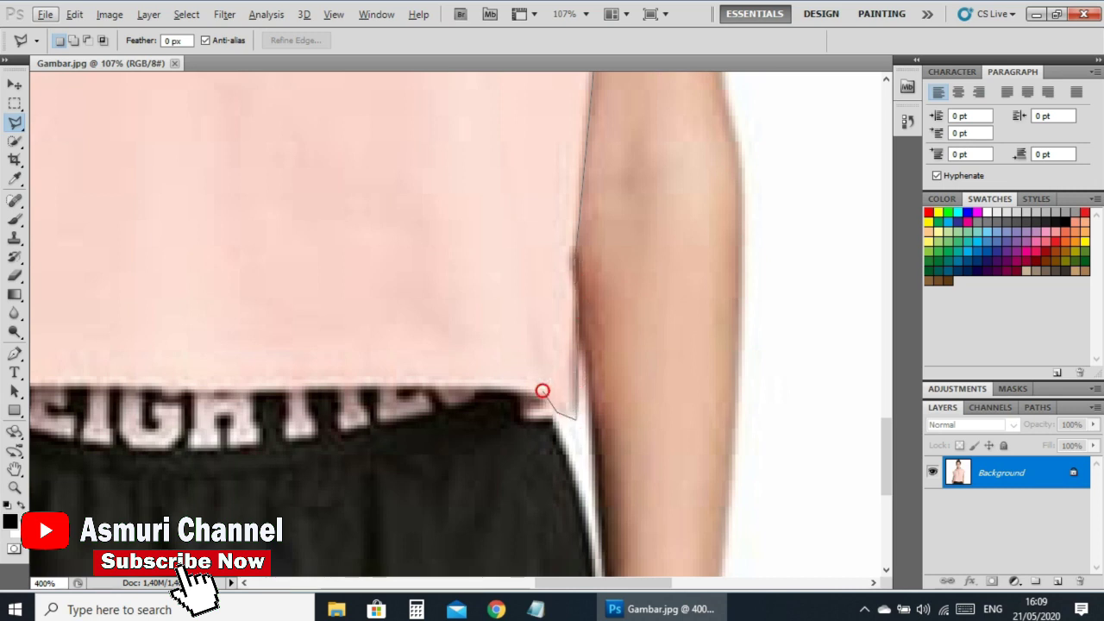
click(542, 390)
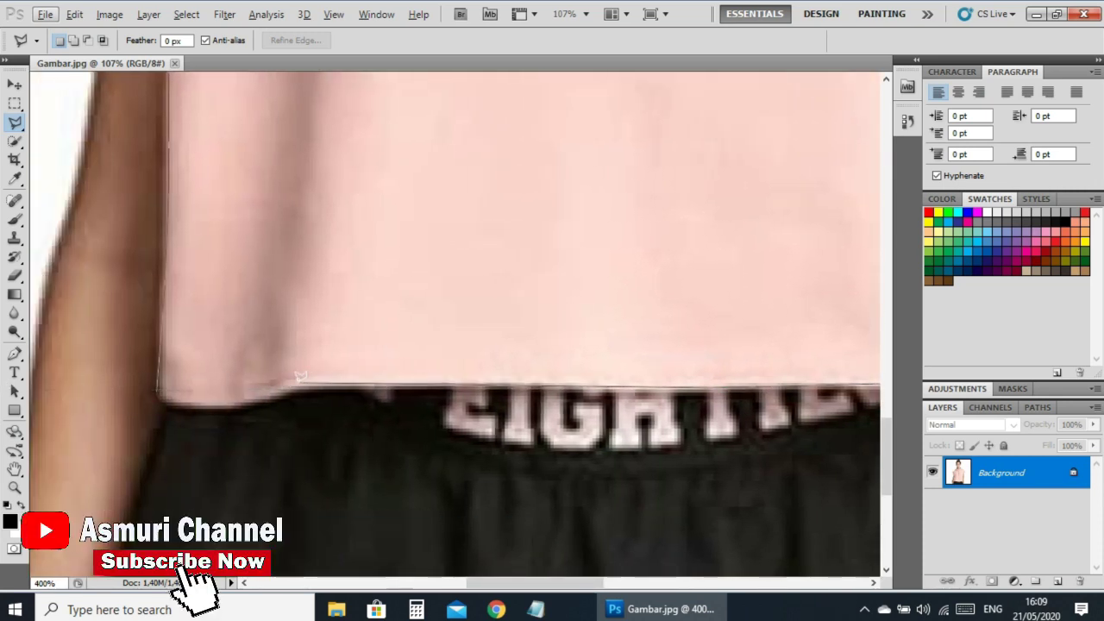
click(299, 382)
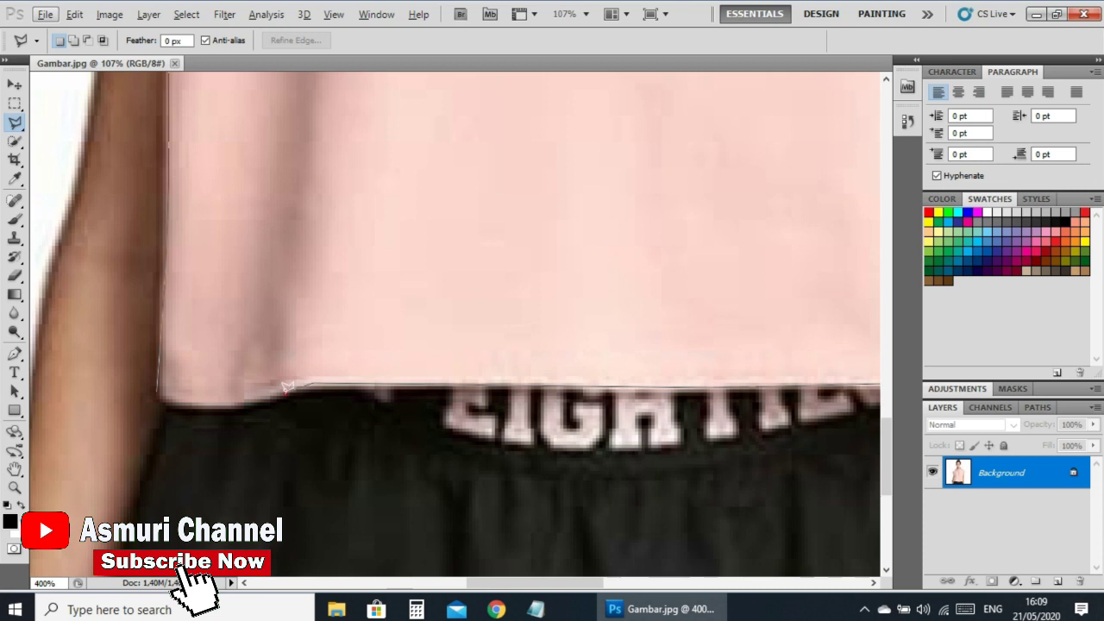
click(160, 395)
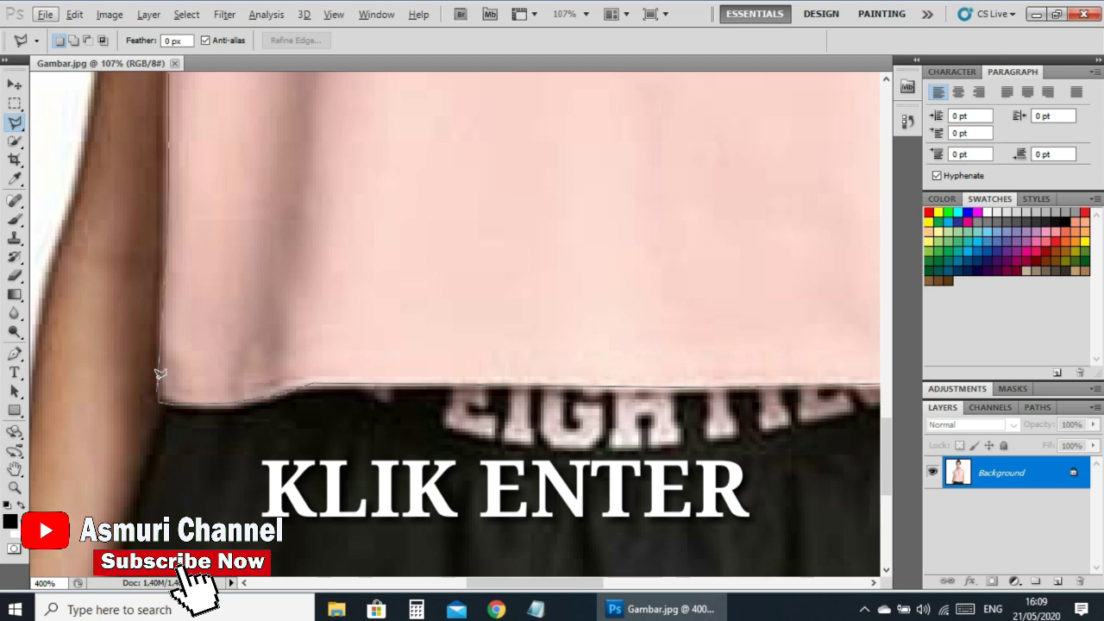
key(Return)
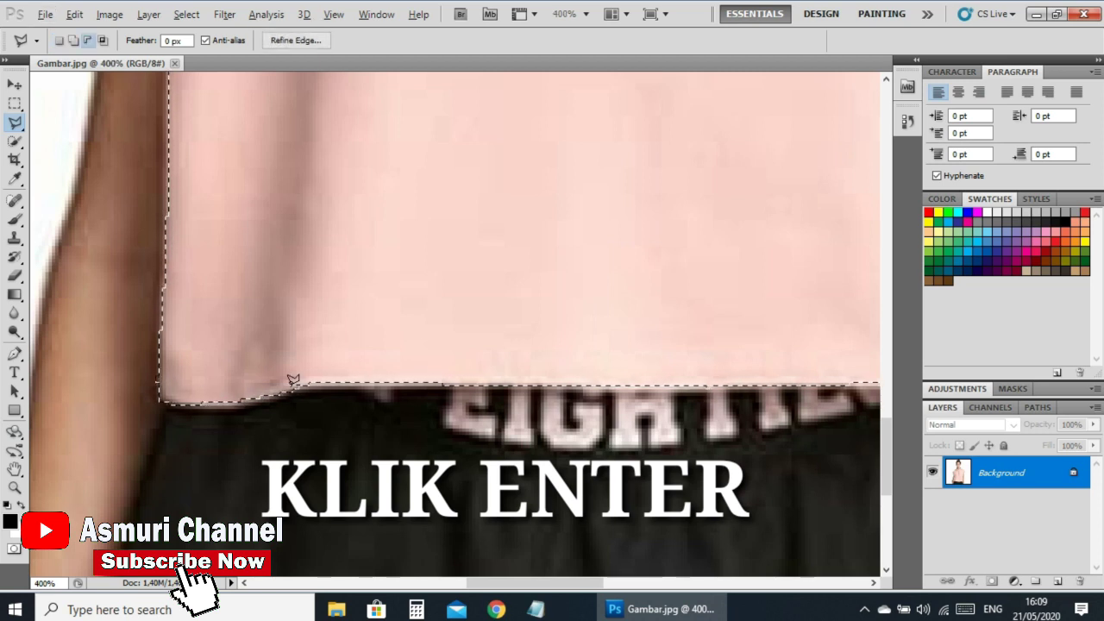
Zoom out to about 79% to see the whole photo and switch to the Move tool.
scroll(291, 382, down, 1)
scroll(293, 378, down, 5)
scroll(323, 286, down, 3)
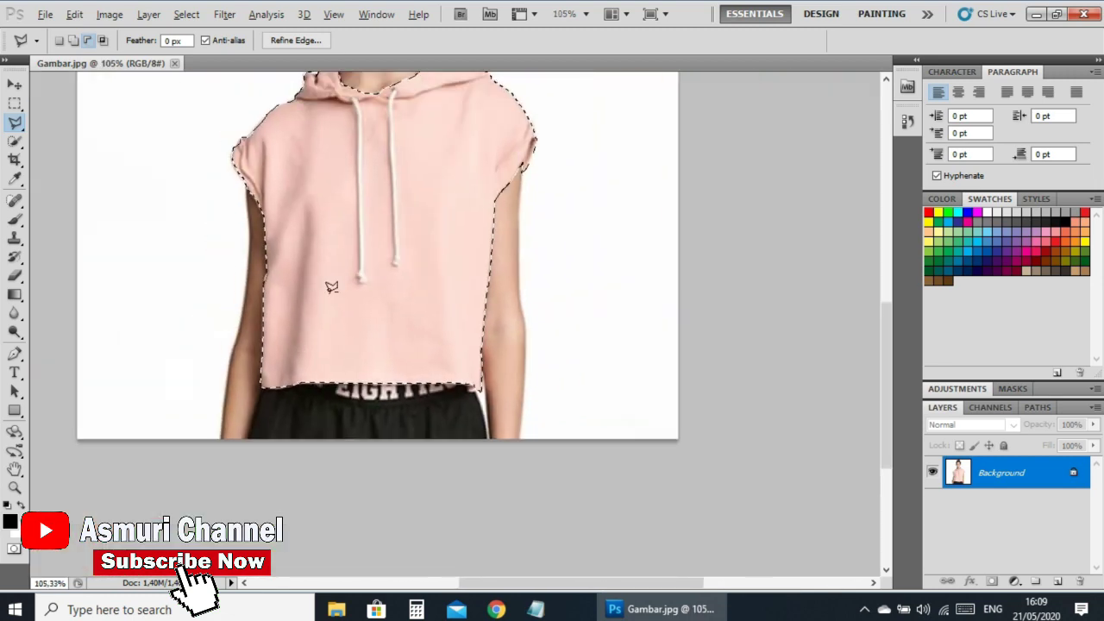
scroll(370, 267, down, 3)
key(alt)
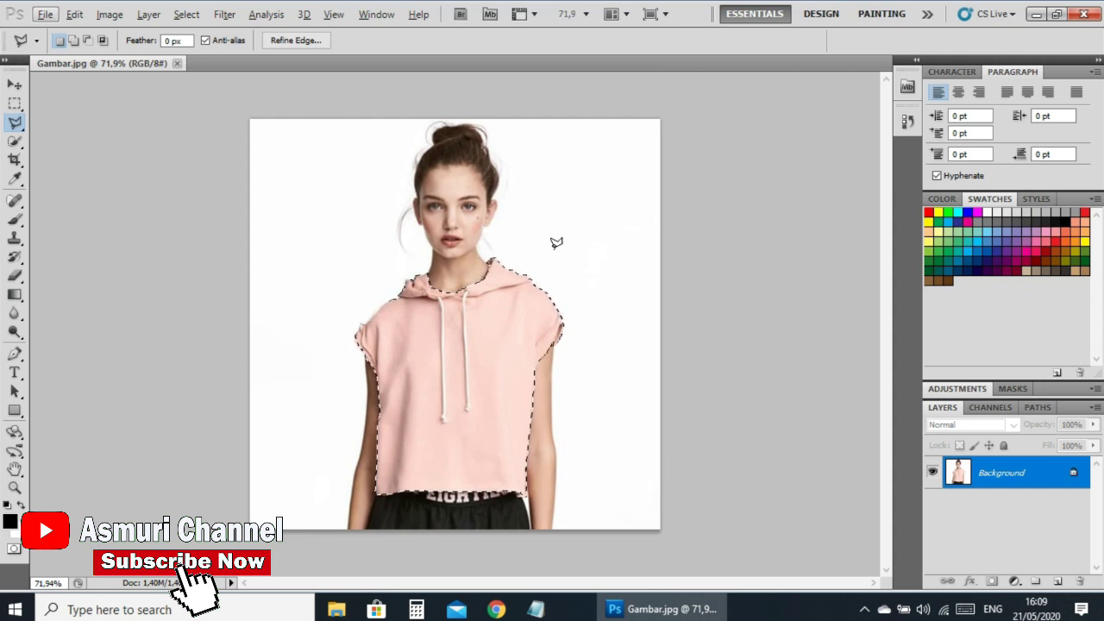
scroll(562, 237, down, 1)
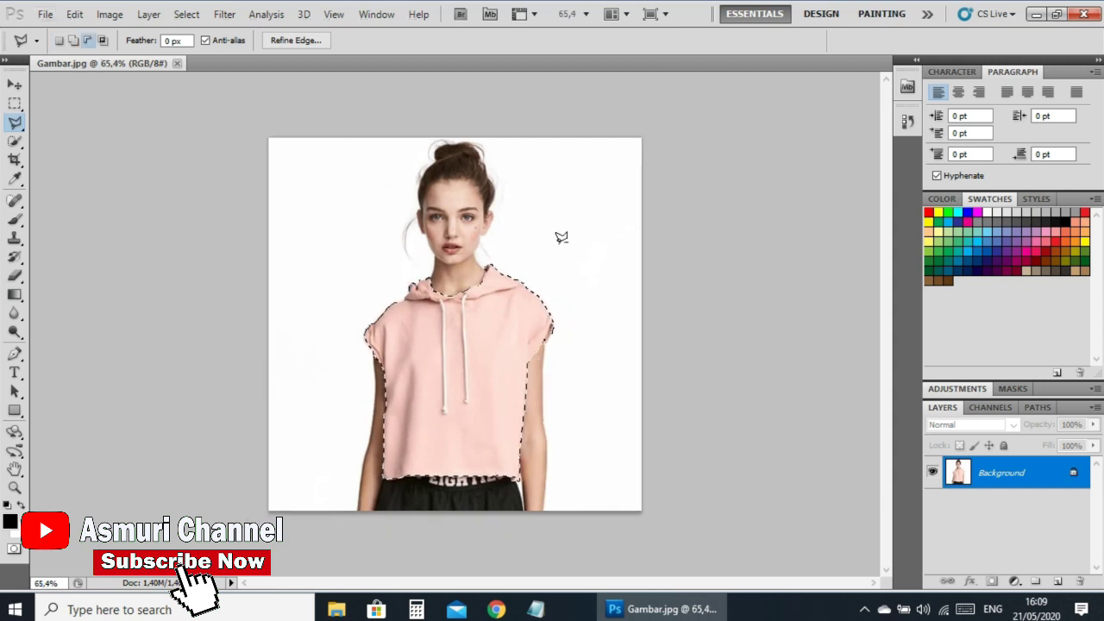
scroll(561, 238, up, 1)
scroll(562, 237, up, 1)
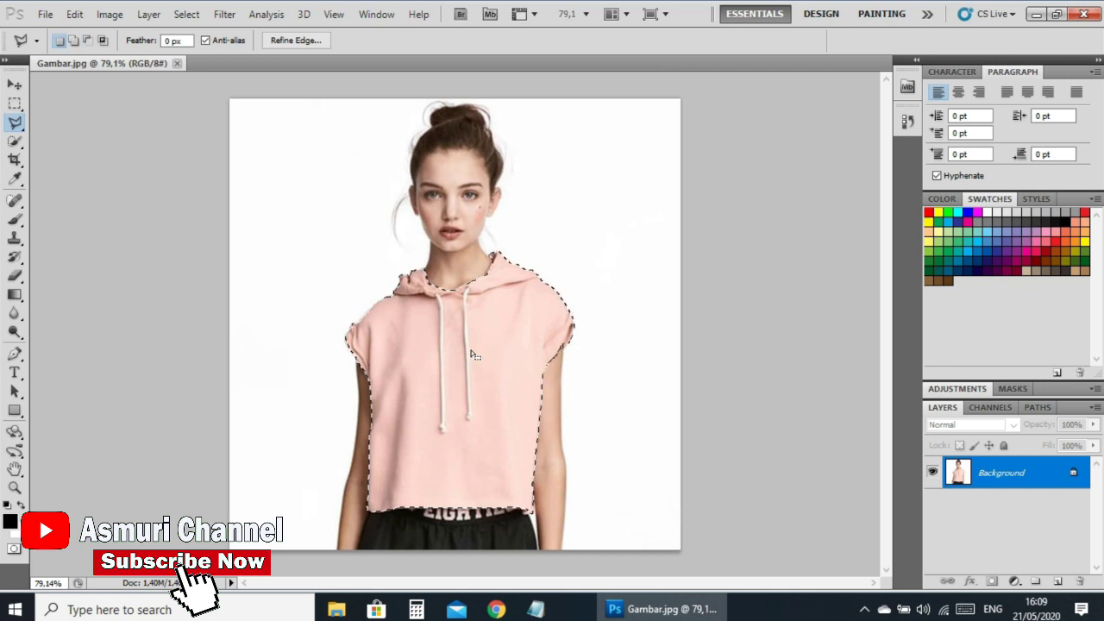
click(14, 85)
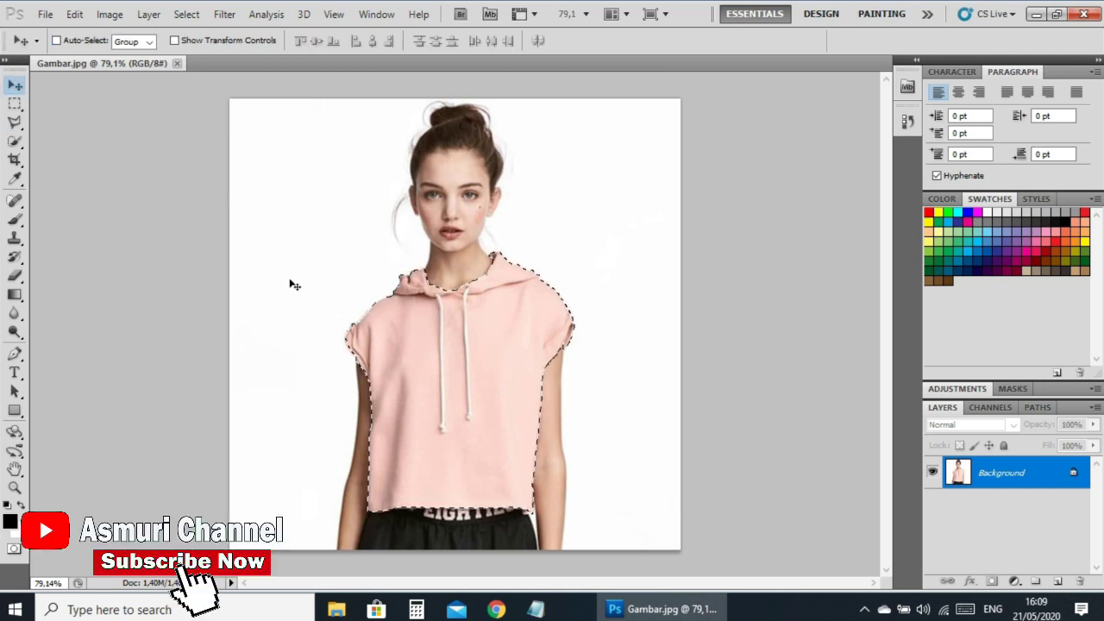
Colorize the hoodie in Hue/Saturation with Hue 50, Saturation 78, Lightness -42.
key(ctrl+u)
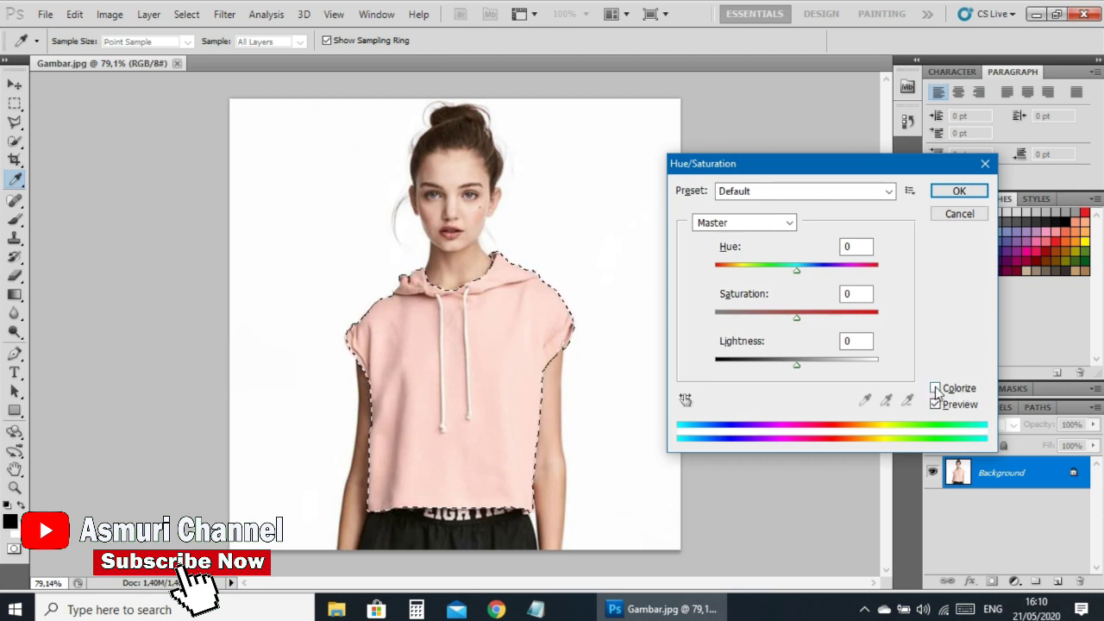
click(937, 389)
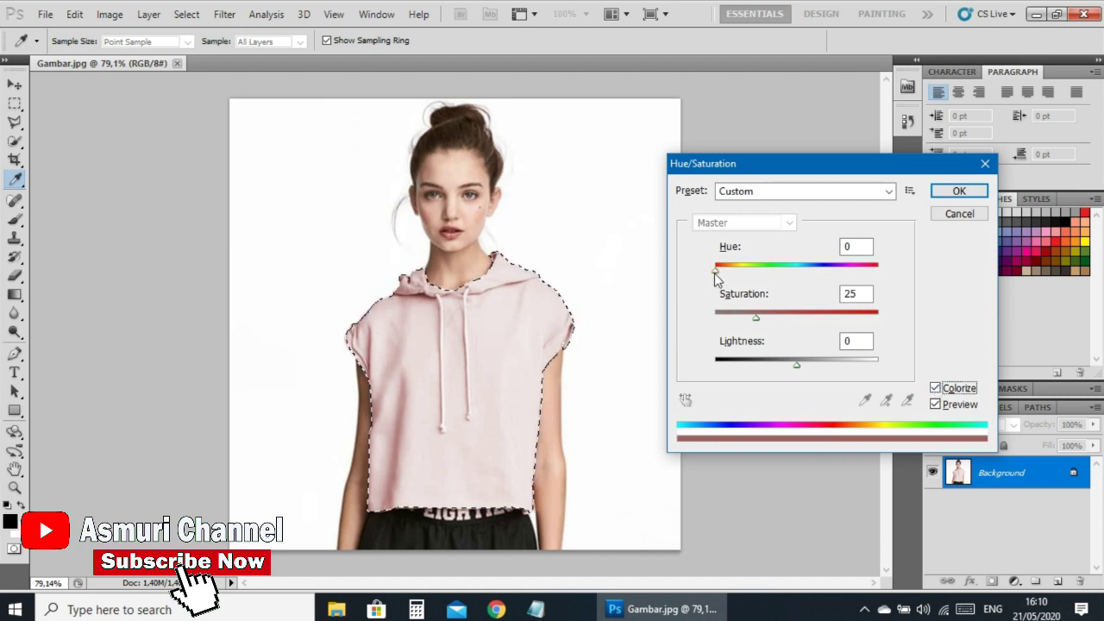
drag(757, 318, 882, 319)
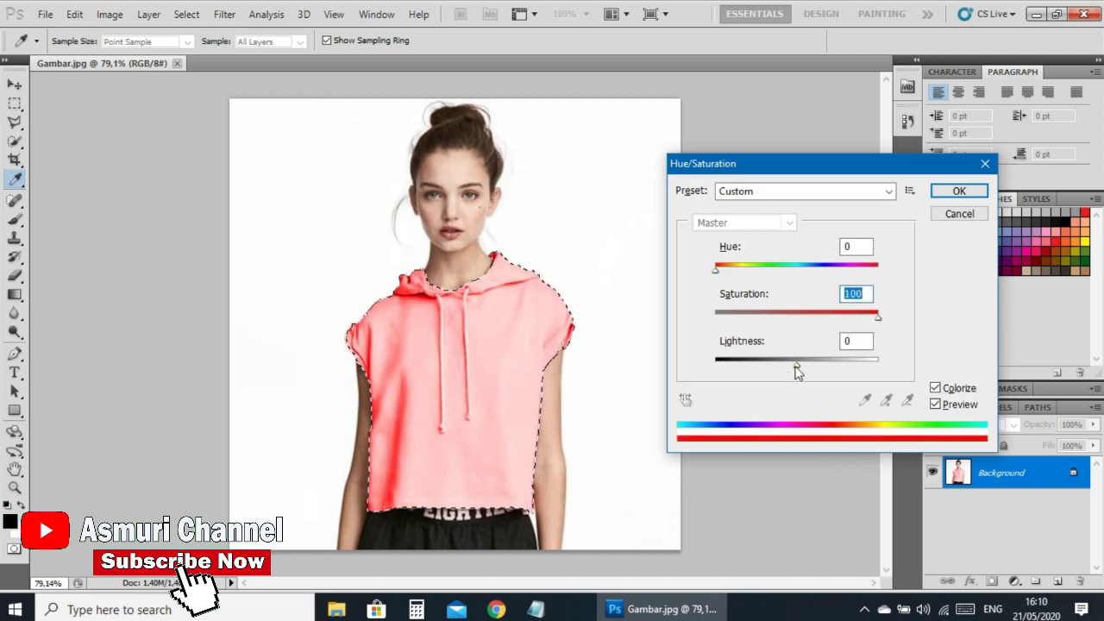
mouse_move(796, 367)
mouse_down()
mouse_move(767, 371)
mouse_move(777, 369)
mouse_up()
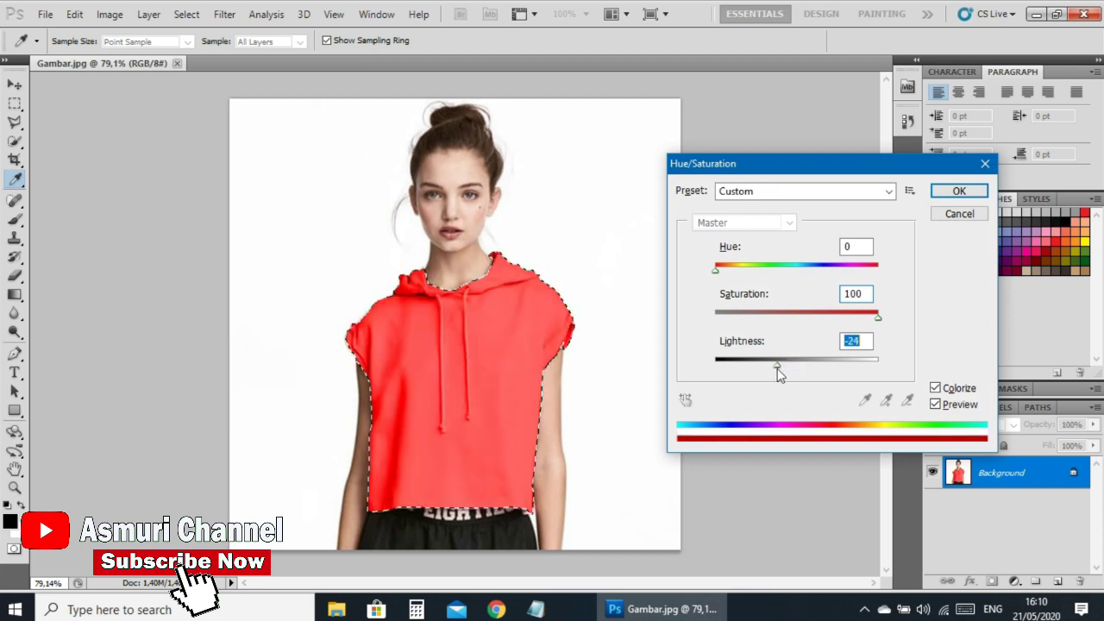
drag(876, 314, 865, 316)
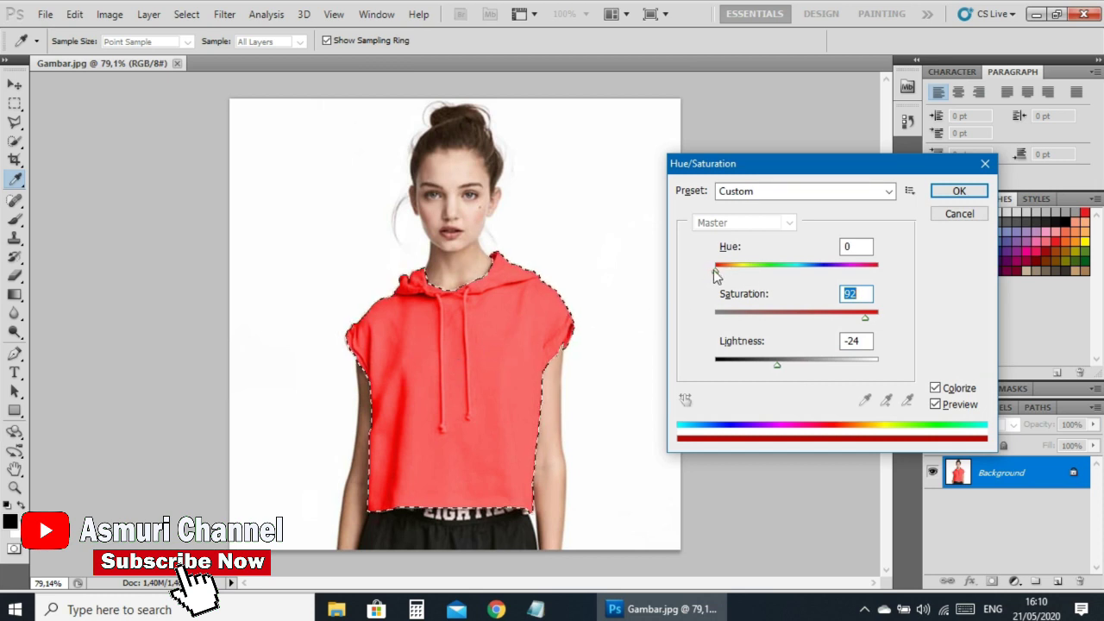
mouse_move(714, 274)
mouse_down()
mouse_move(767, 271)
mouse_move(742, 284)
mouse_move(871, 267)
mouse_move(824, 283)
mouse_move(779, 281)
mouse_move(803, 271)
mouse_move(739, 283)
mouse_up()
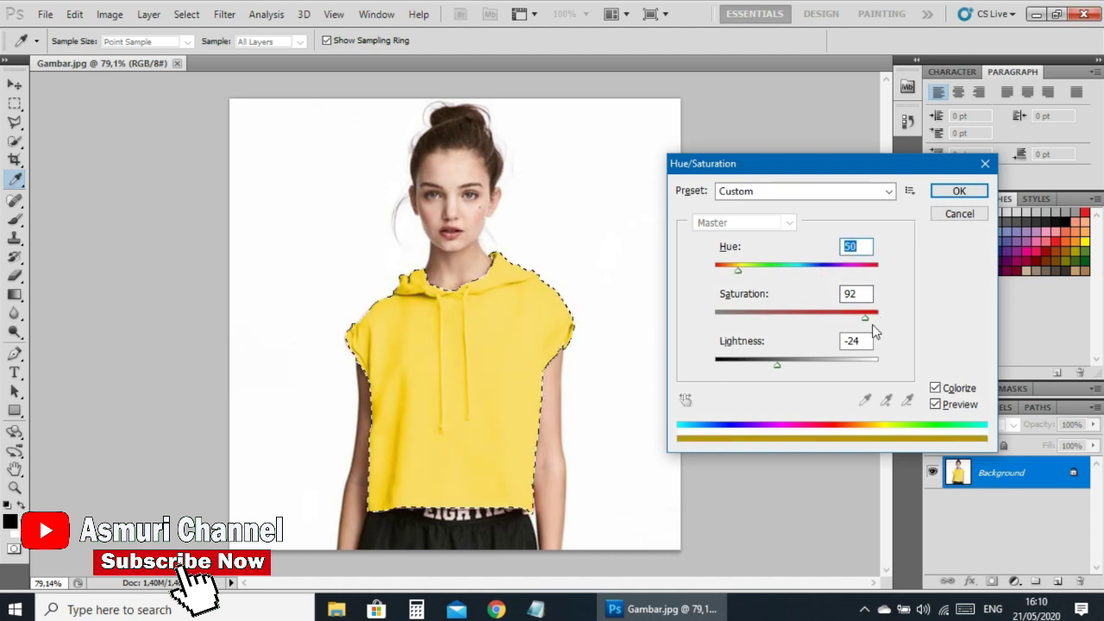
mouse_move(866, 318)
mouse_down()
mouse_move(789, 321)
mouse_move(865, 317)
mouse_up()
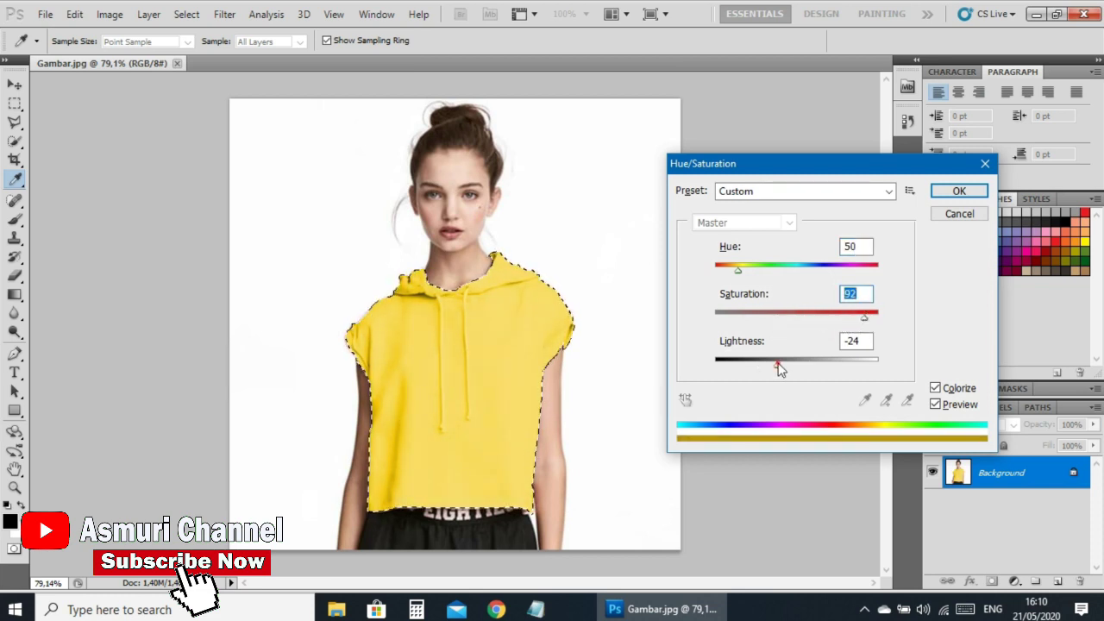
mouse_move(779, 368)
mouse_down()
mouse_move(863, 366)
mouse_move(747, 374)
mouse_move(763, 368)
mouse_up()
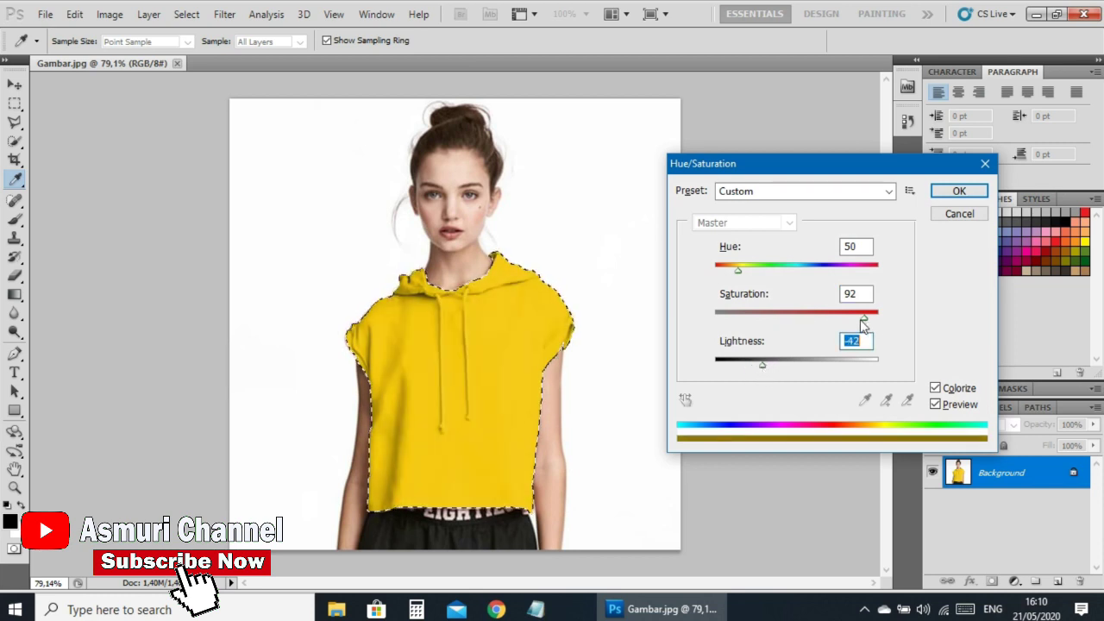
drag(864, 319, 843, 319)
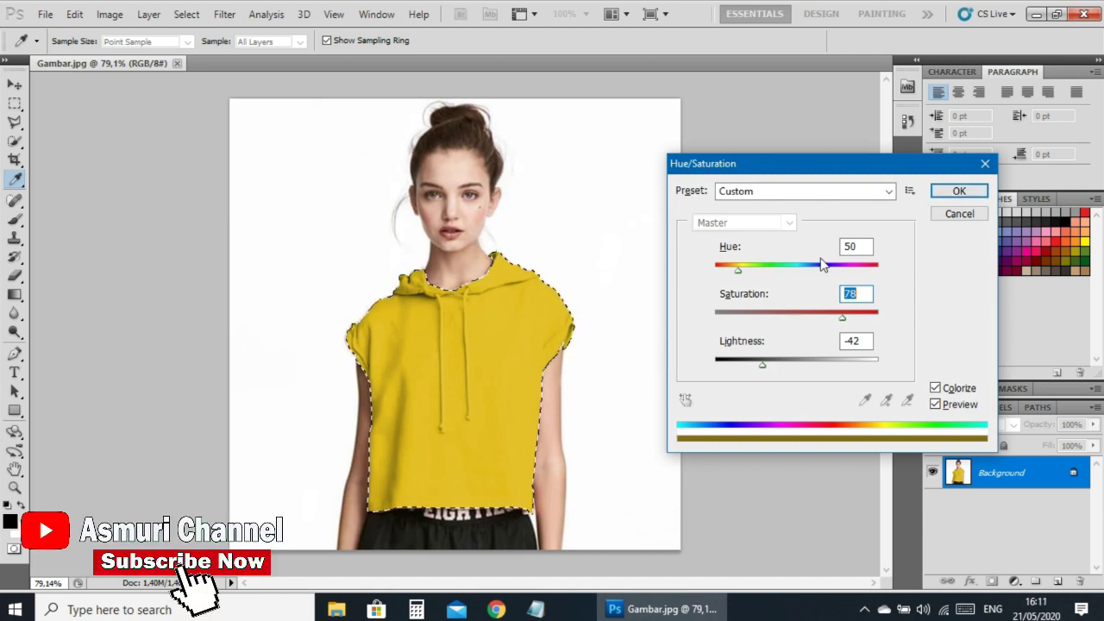
Apply the yellow recolour to the hoodie and clear the selection.
click(959, 191)
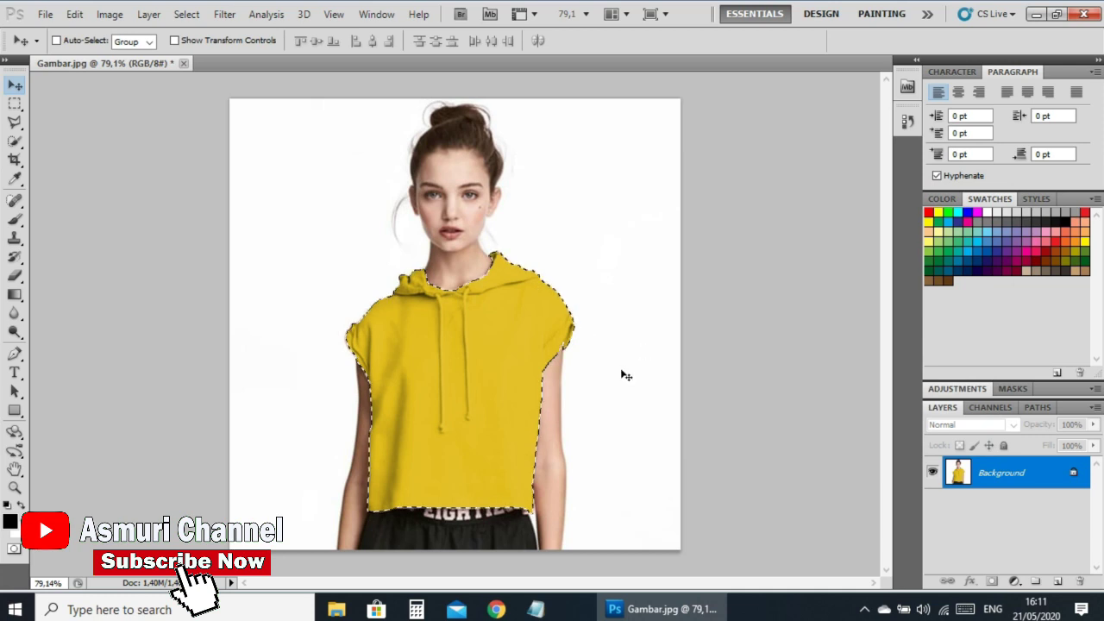
key(ctrl+d)
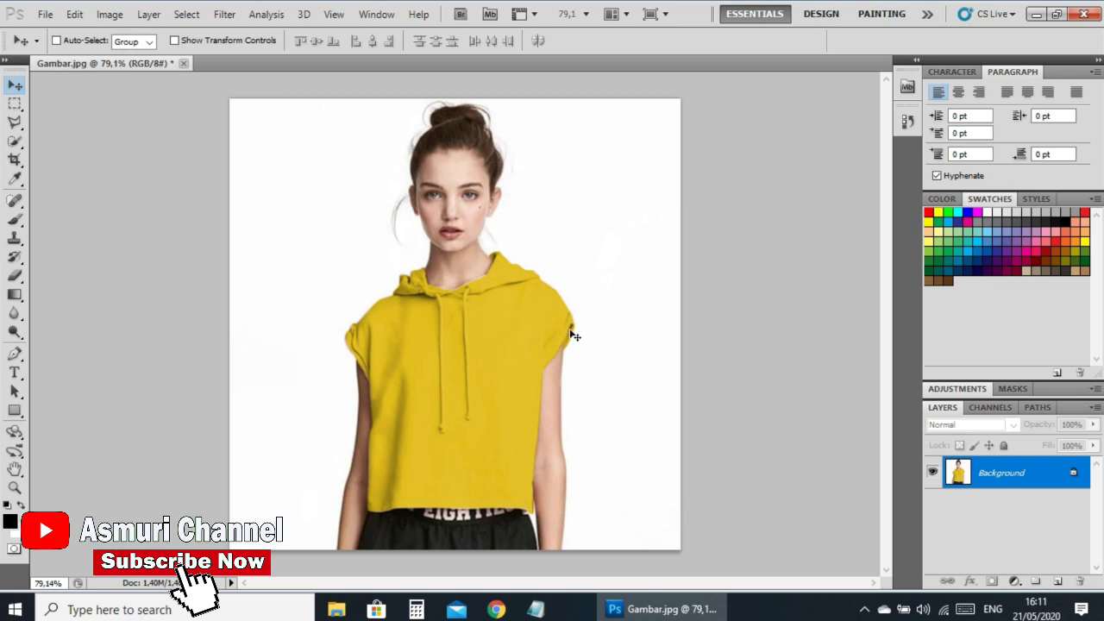
click(45, 14)
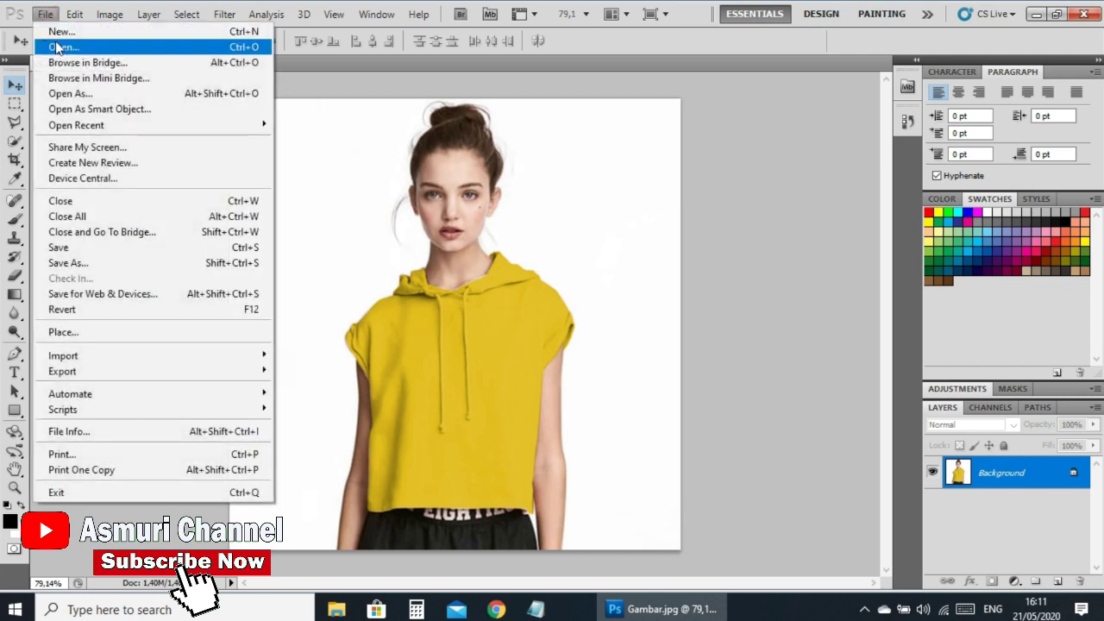
Create a new International Paper A4 document named Warna Baju.
click(58, 48)
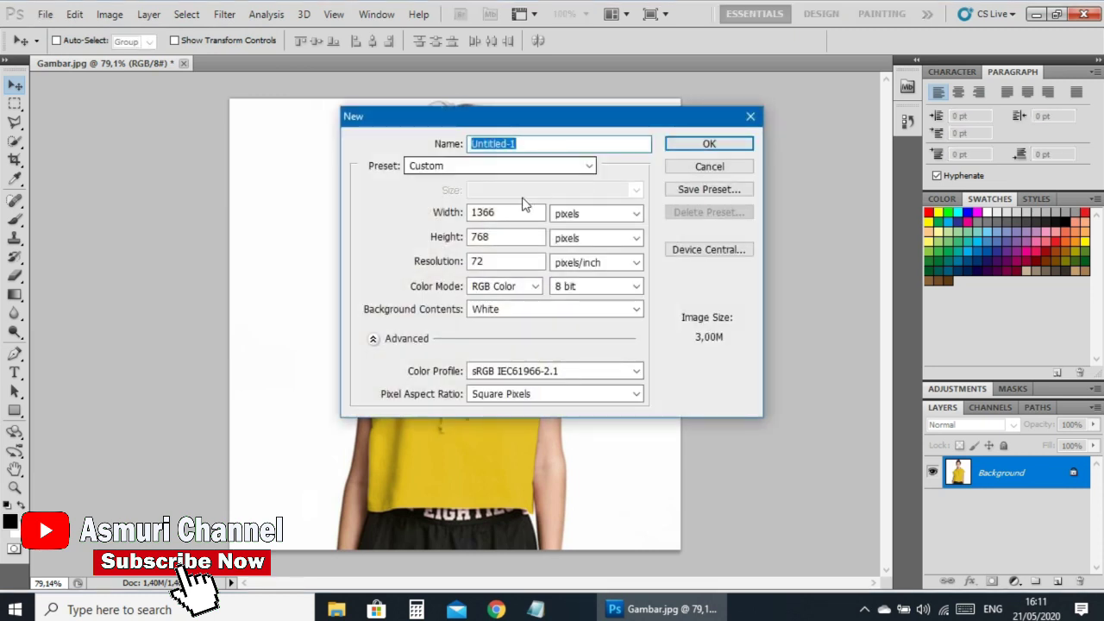
text(W)
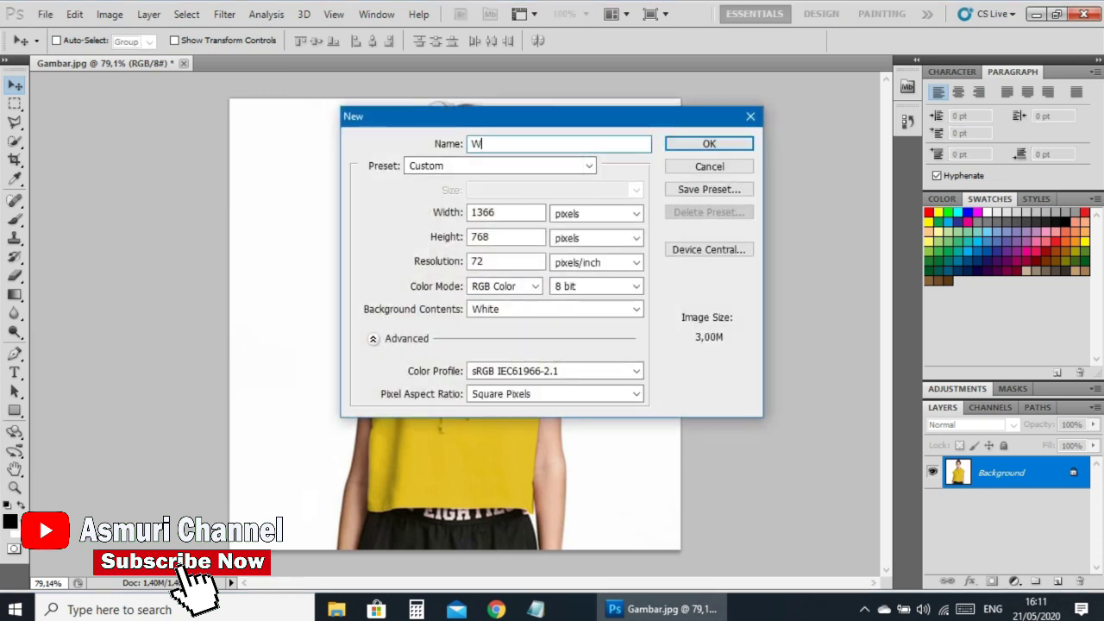
text(arna Baju)
click(587, 165)
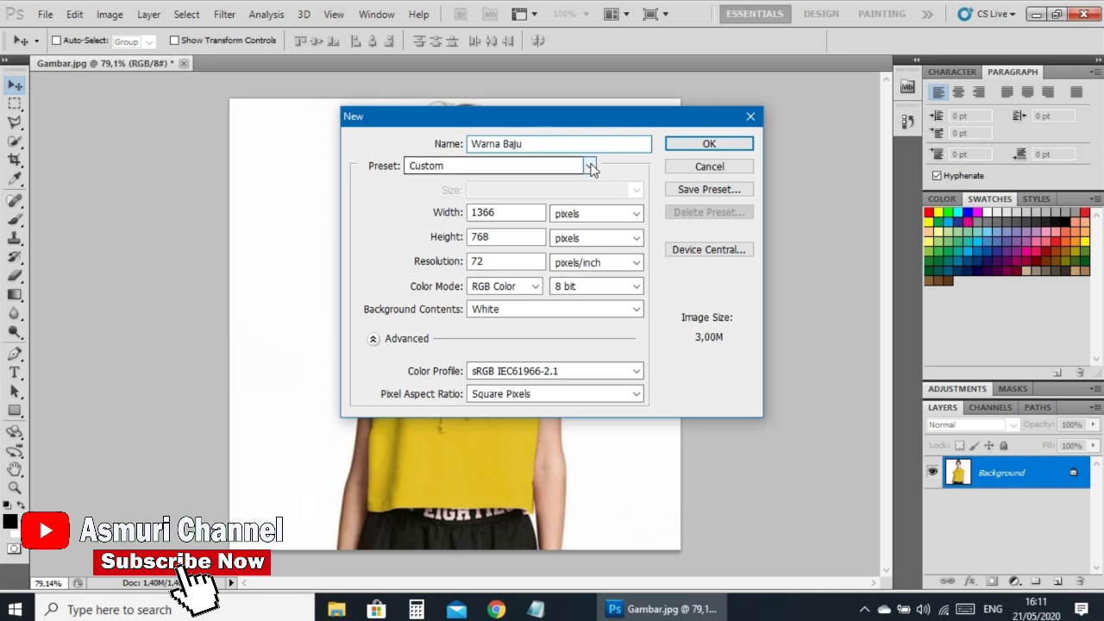
click(510, 233)
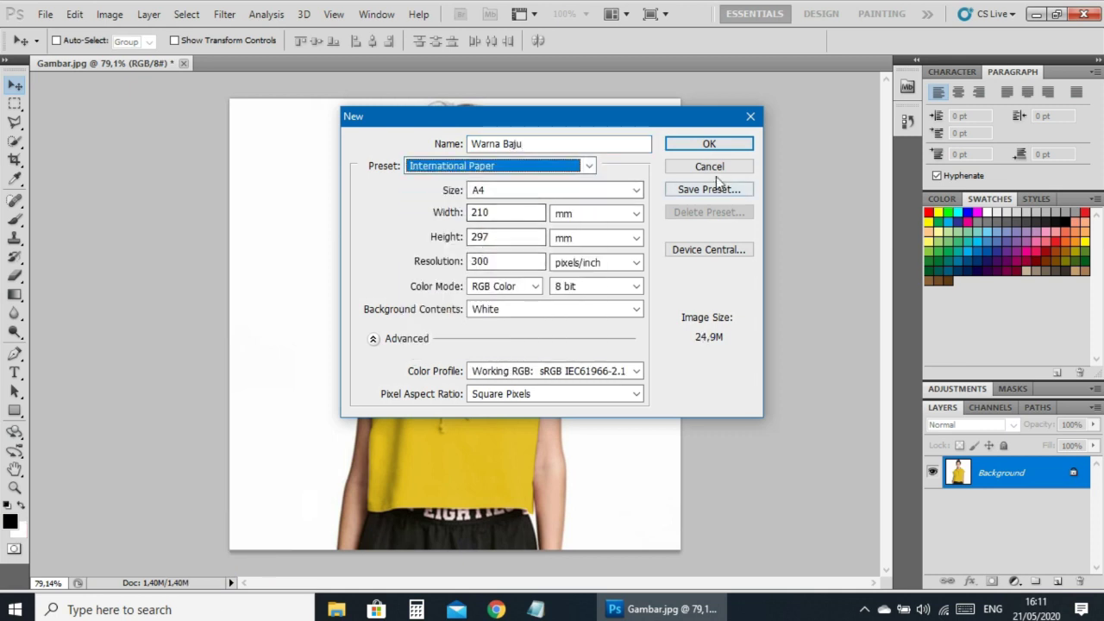
click(707, 145)
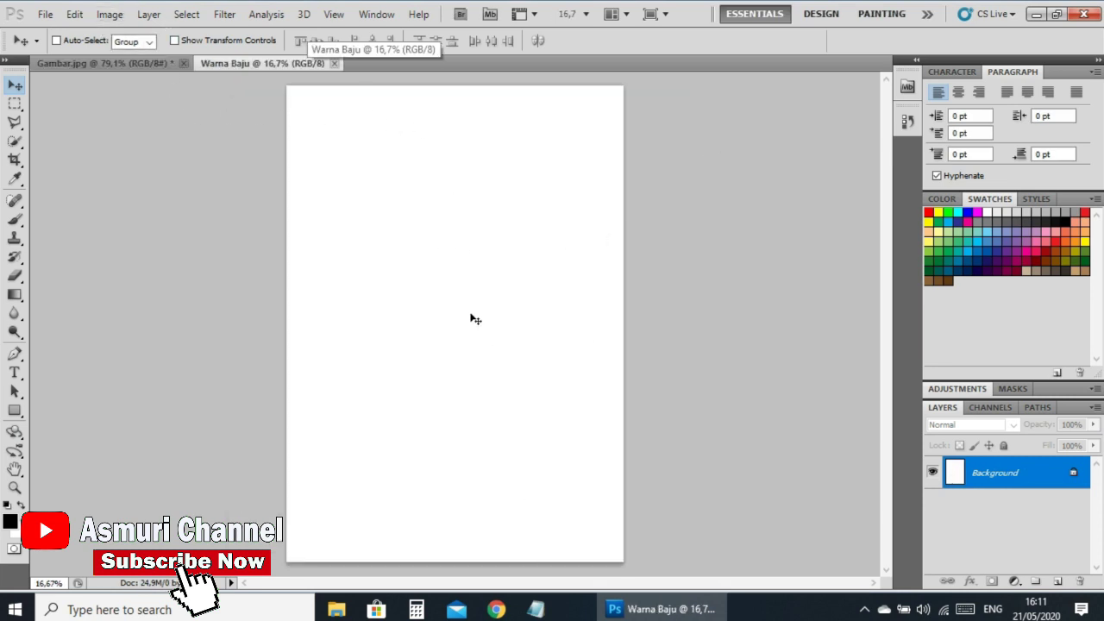
Rotate the canvas 90° CW to landscape and fit it in the window.
click(110, 15)
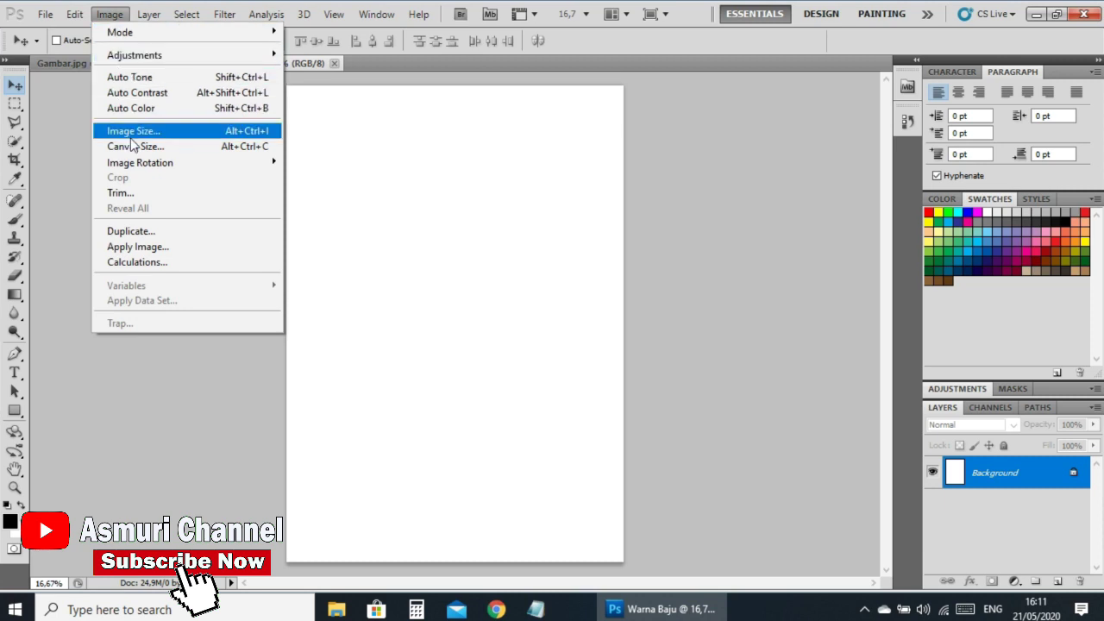
mouse_move(140, 162)
click(307, 179)
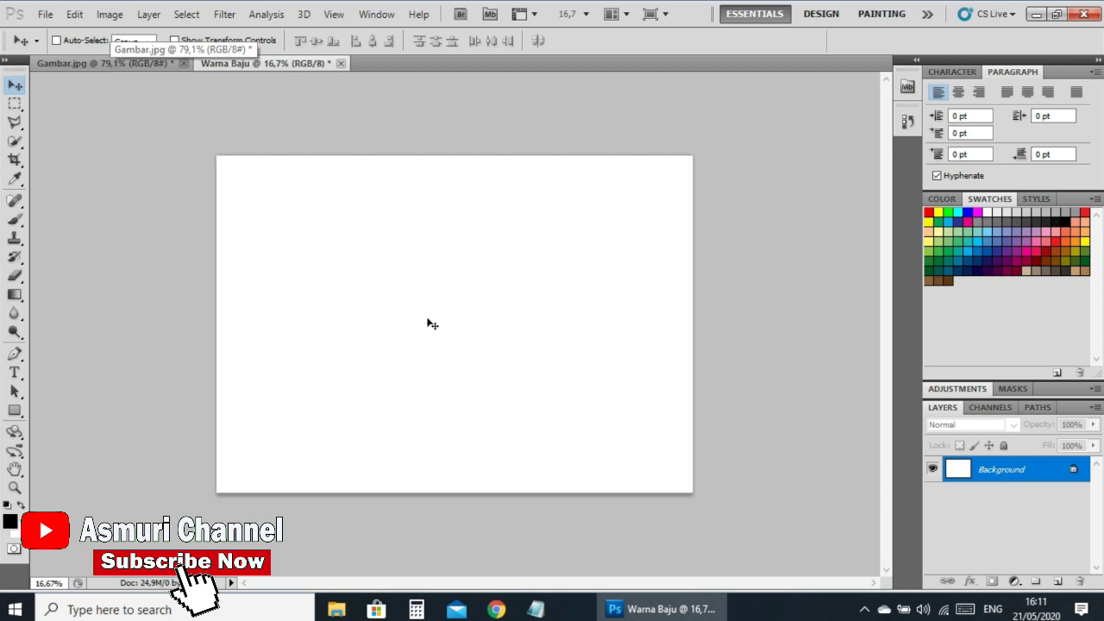
key(ctrl+0)
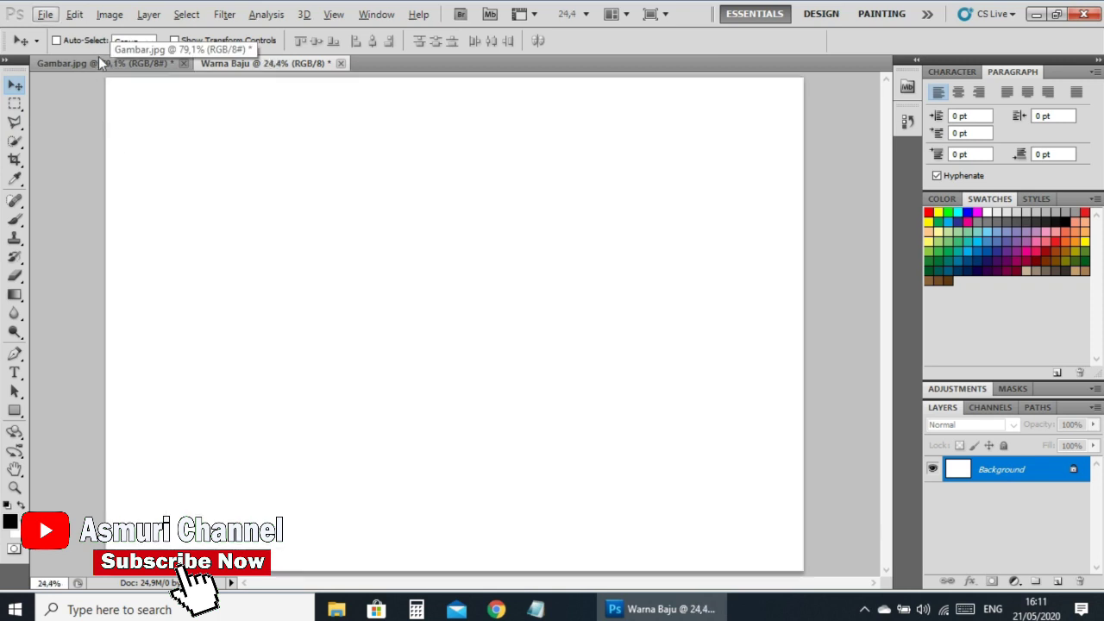
Select the yellow-hoodie photo and drag it onto the Warna Baju canvas.
click(98, 63)
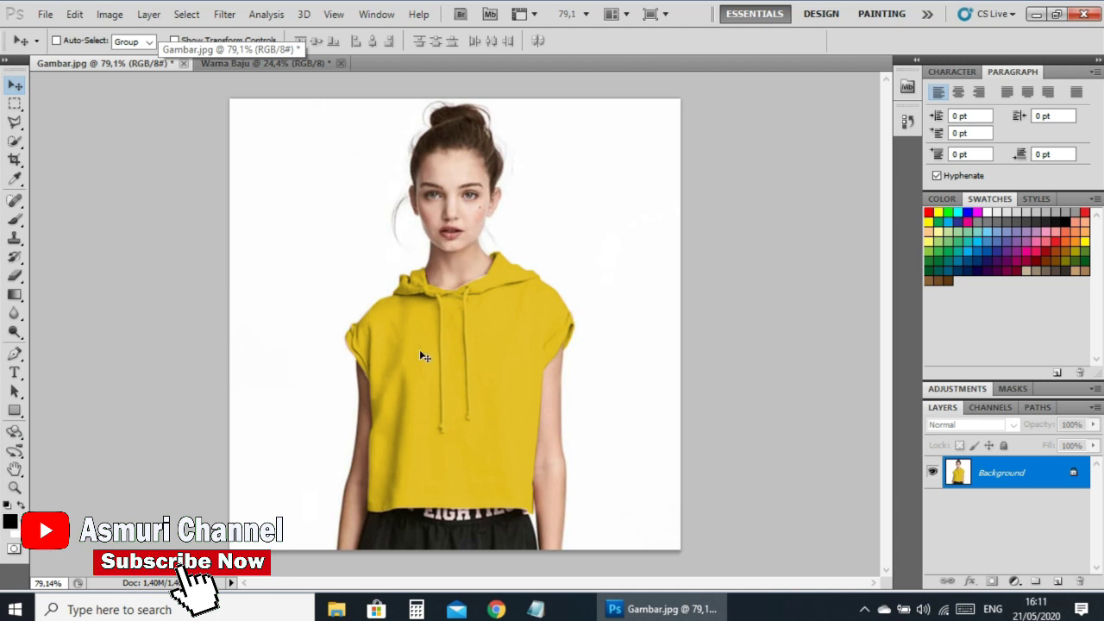
click(16, 143)
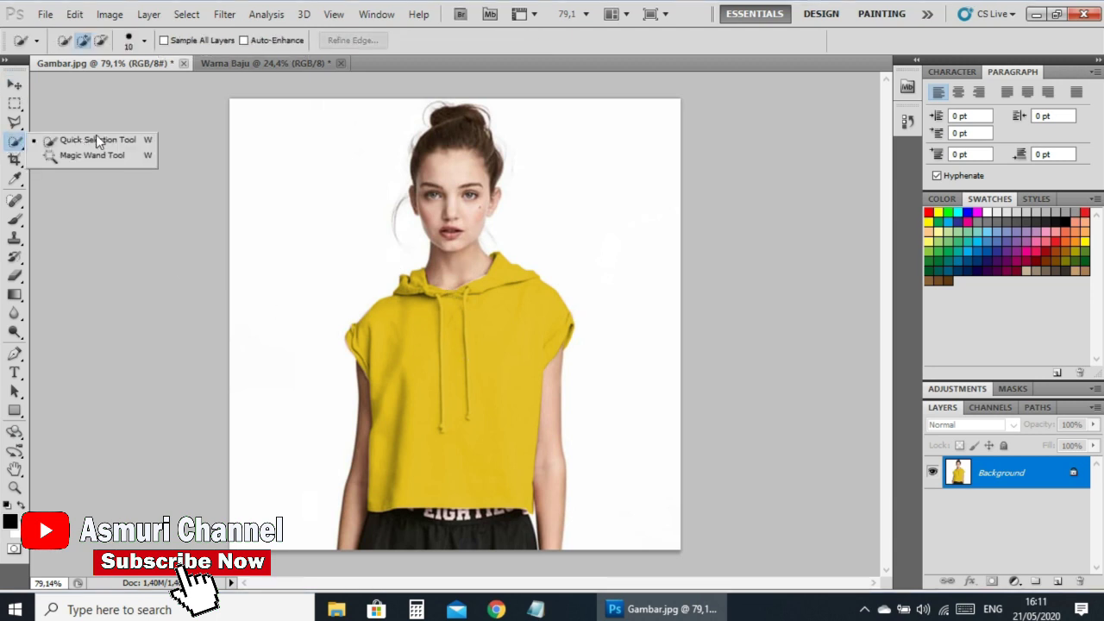
click(95, 140)
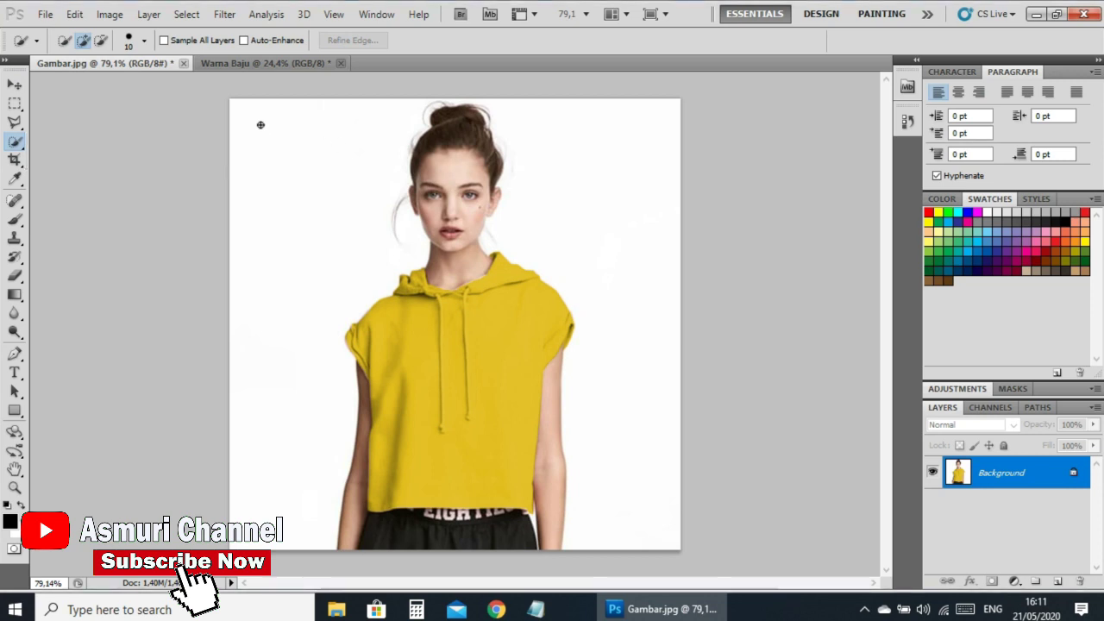
mouse_move(250, 114)
mouse_down()
mouse_move(302, 127)
mouse_move(375, 188)
mouse_up()
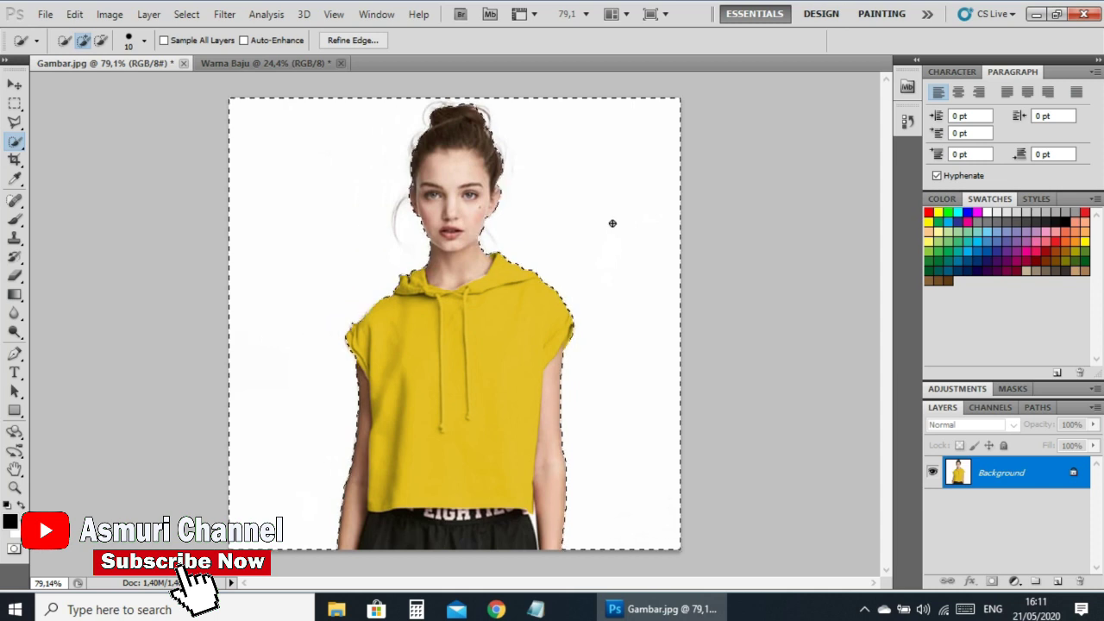
click(15, 84)
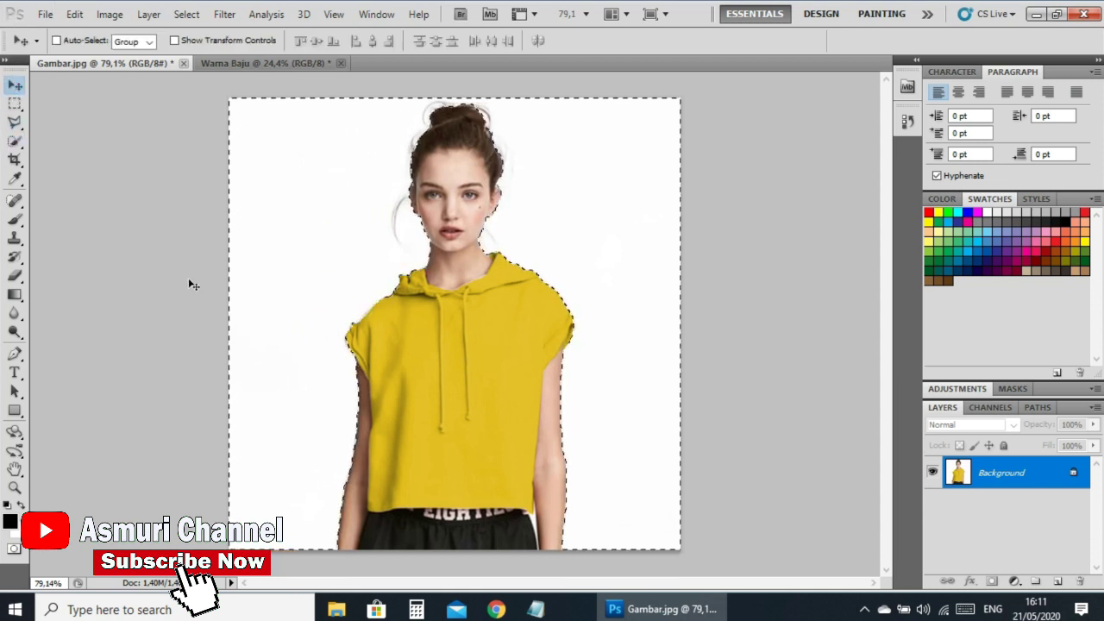
click(440, 374)
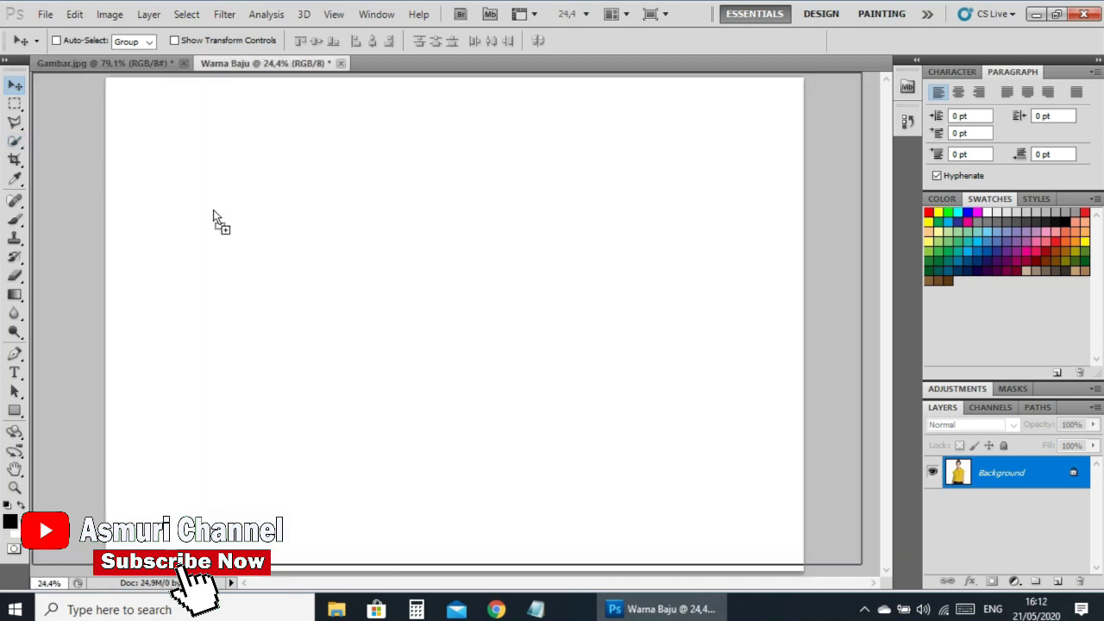
mouse_move(277, 69)
mouse_down()
mouse_move(215, 204)
mouse_move(216, 258)
mouse_up()
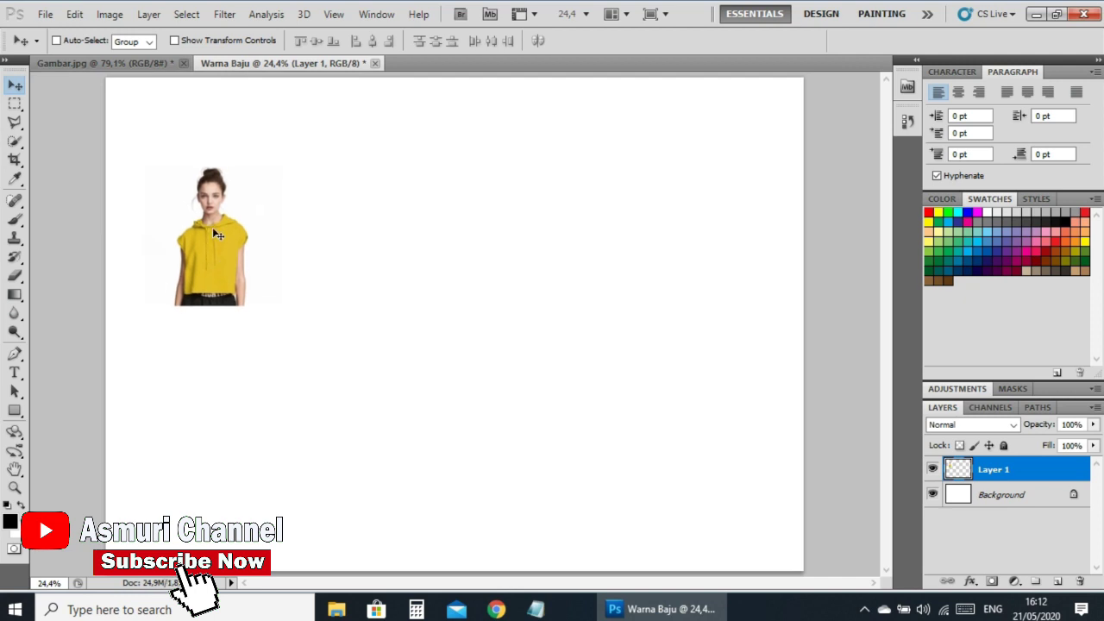
Enlarge the placed photo to about 263%, position it at left, then return to Gambar.jpg.
key(ctrl+t)
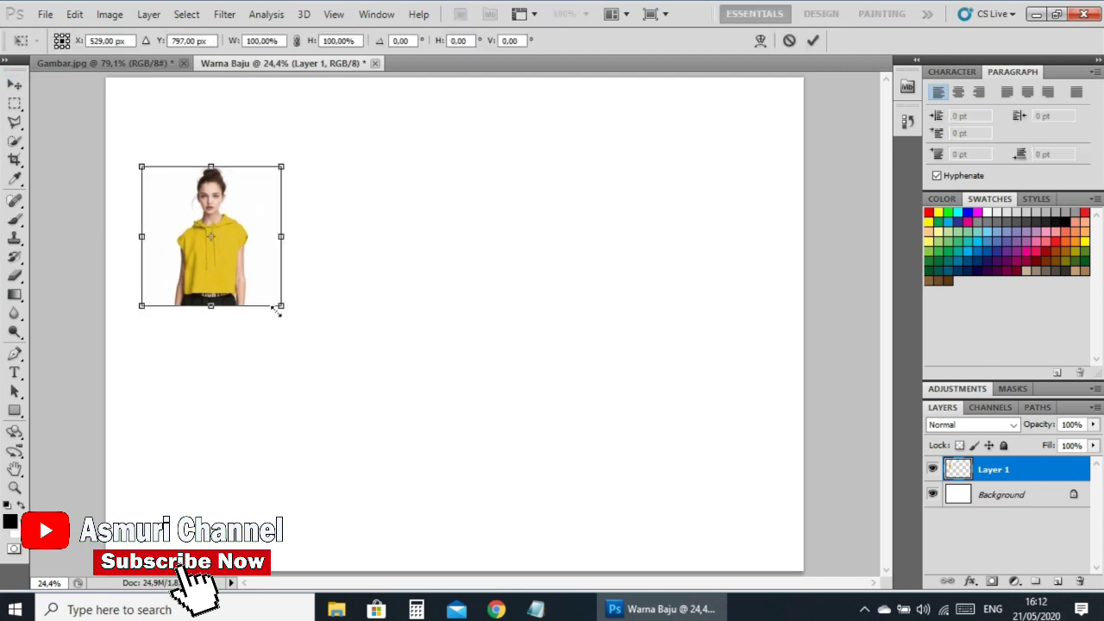
mouse_move(276, 311)
mouse_down()
mouse_move(453, 577)
mouse_move(419, 534)
mouse_up()
mouse_move(348, 456)
mouse_down()
mouse_move(320, 414)
mouse_move(269, 389)
mouse_up()
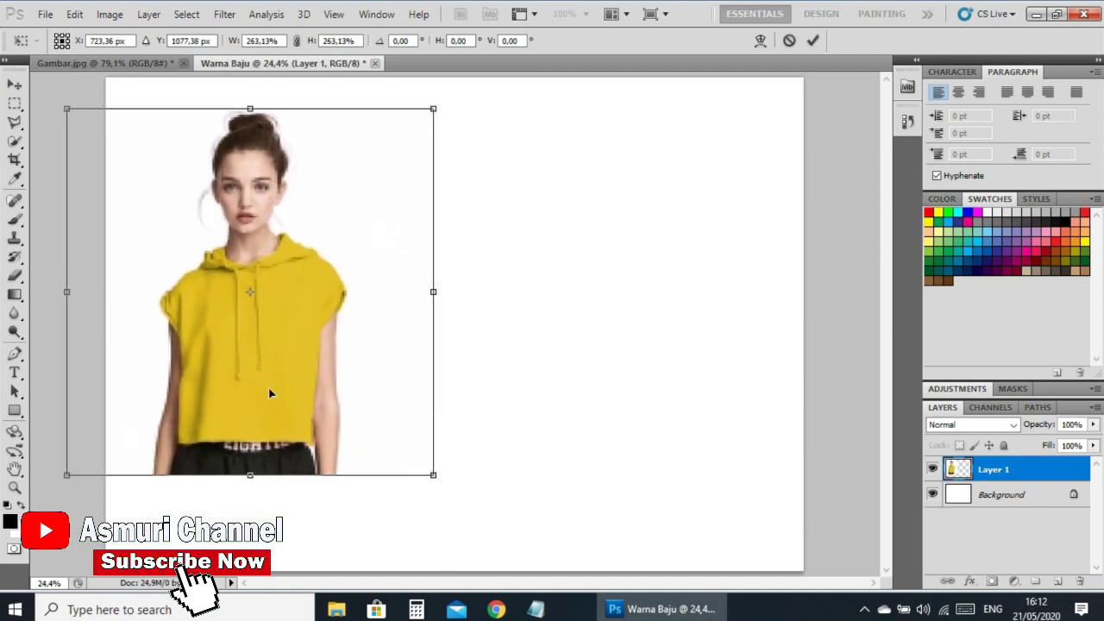
key(Return)
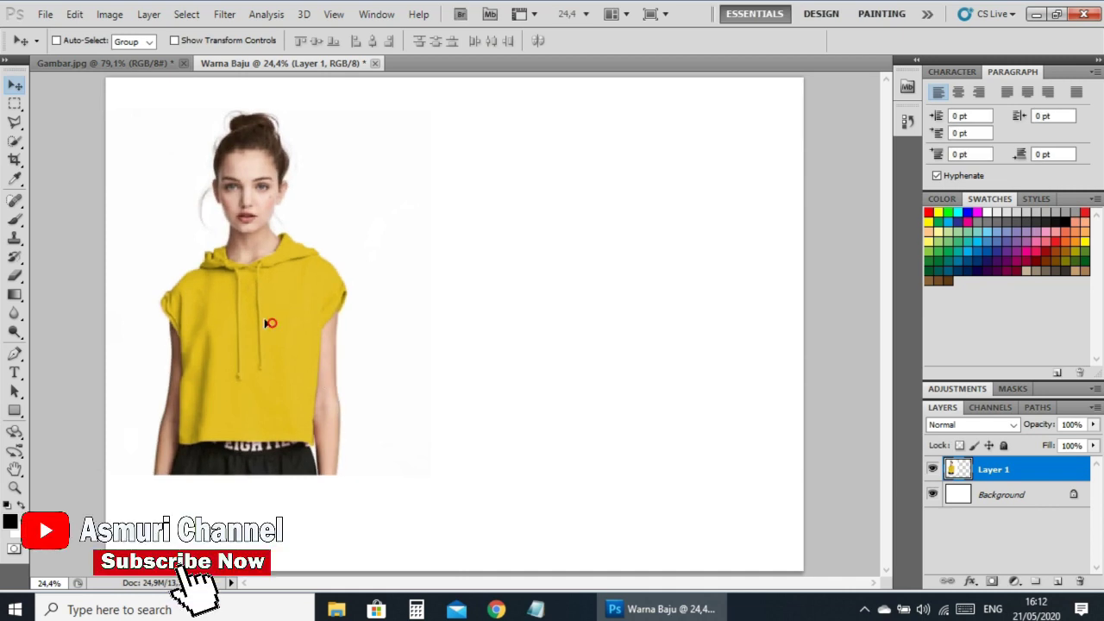
drag(267, 324, 246, 323)
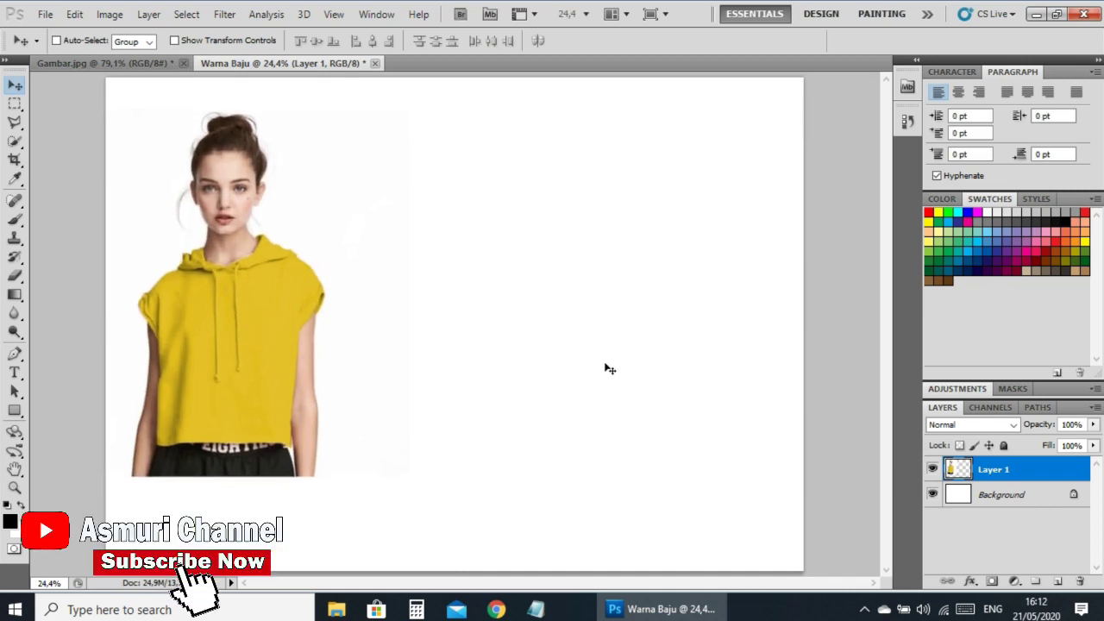
click(90, 65)
key(w)
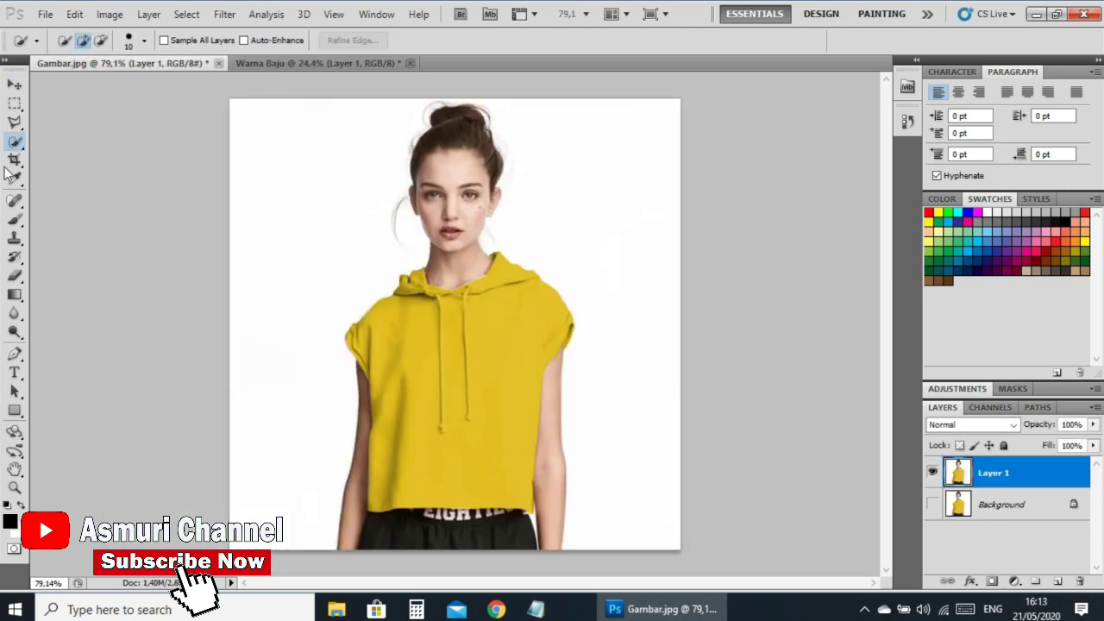
With the Pen tool and zoomed in, start the path at the left hem and trace up the left side.
click(14, 354)
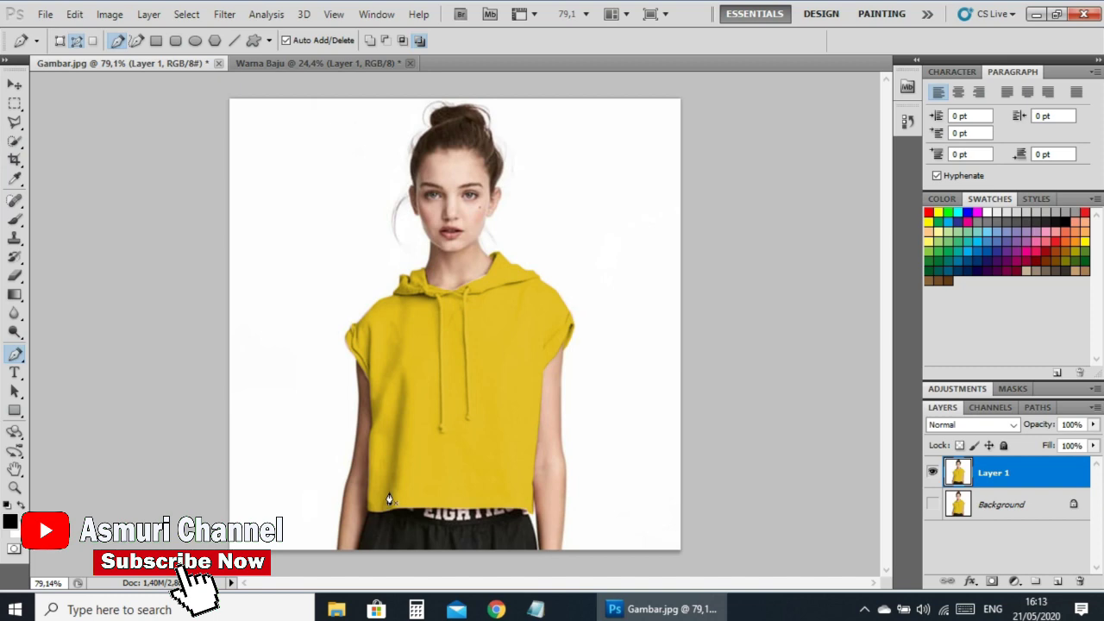
scroll(389, 468, up, 2)
scroll(388, 466, up, 2)
scroll(389, 466, up, 2)
scroll(387, 460, up, 2)
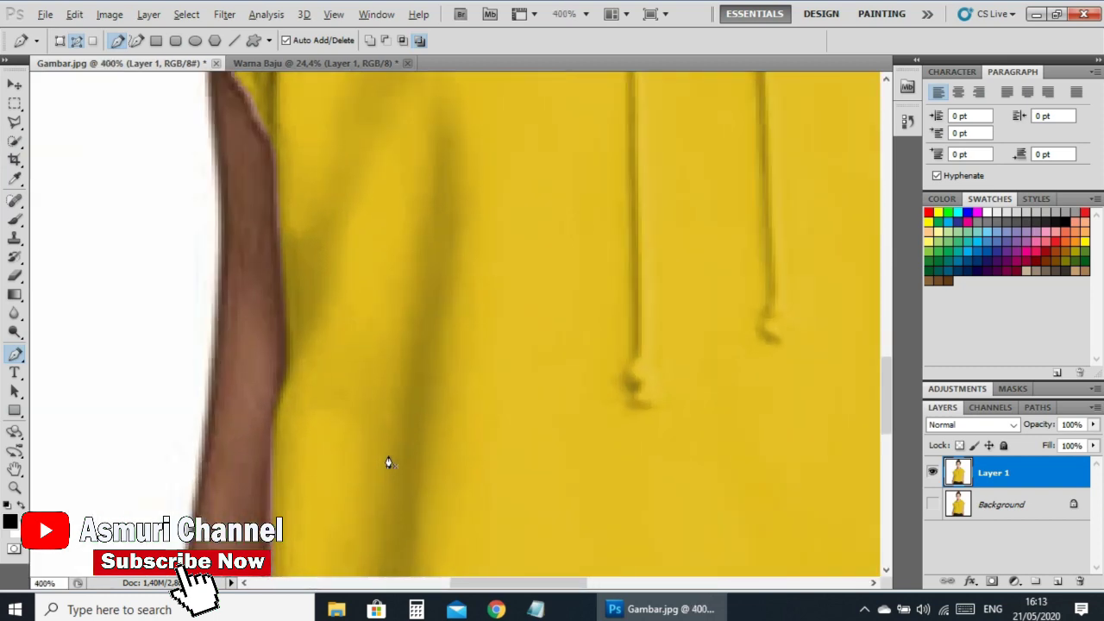
scroll(387, 461, up, 3)
drag(884, 405, 885, 455)
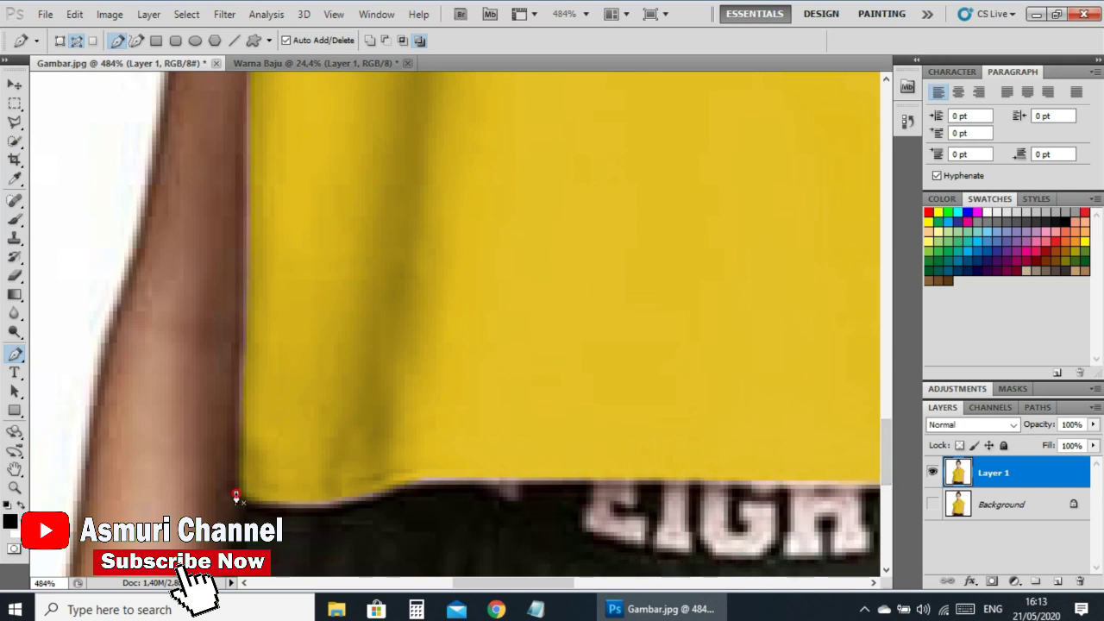
click(243, 391)
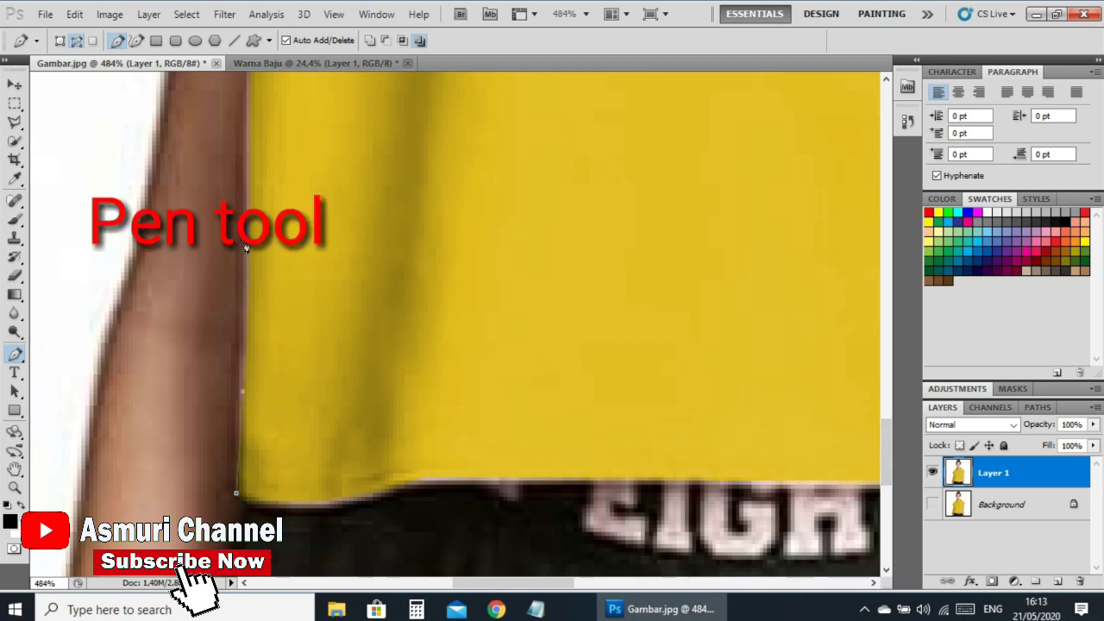
click(249, 129)
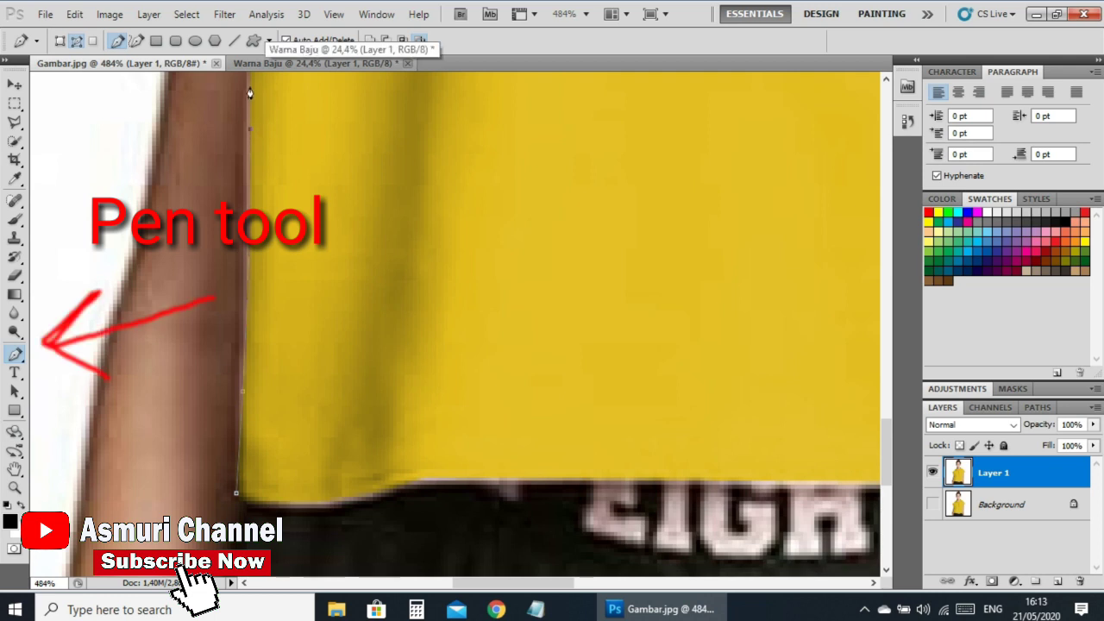
drag(885, 461, 889, 376)
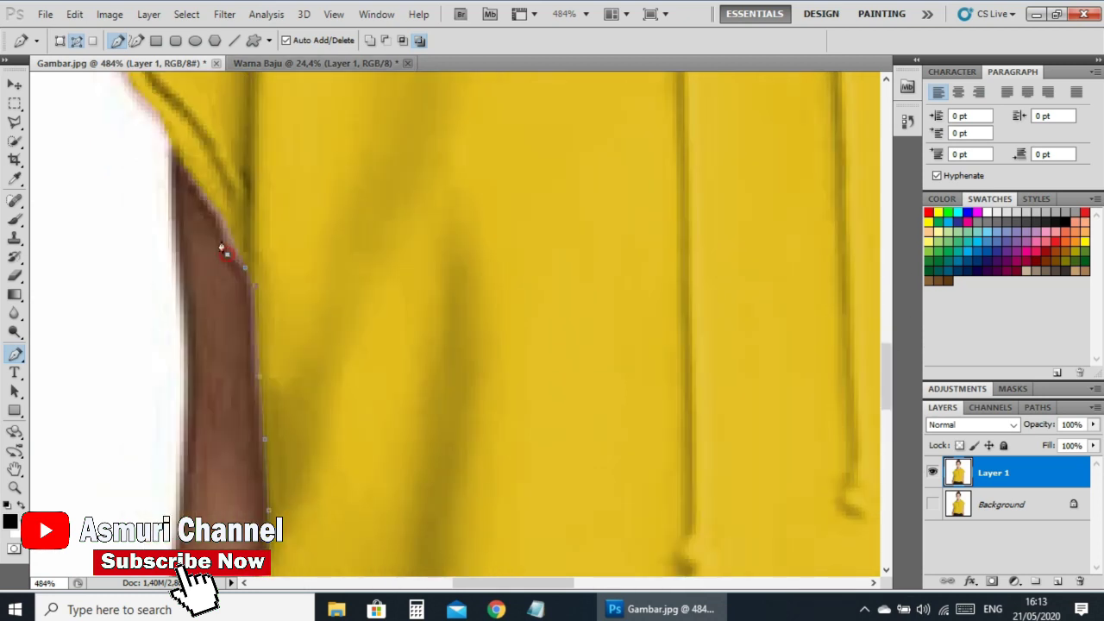
click(198, 193)
Trace the path up and around the hoodie's left sleeve.
scroll(169, 145, up, 2)
scroll(164, 151, up, 2)
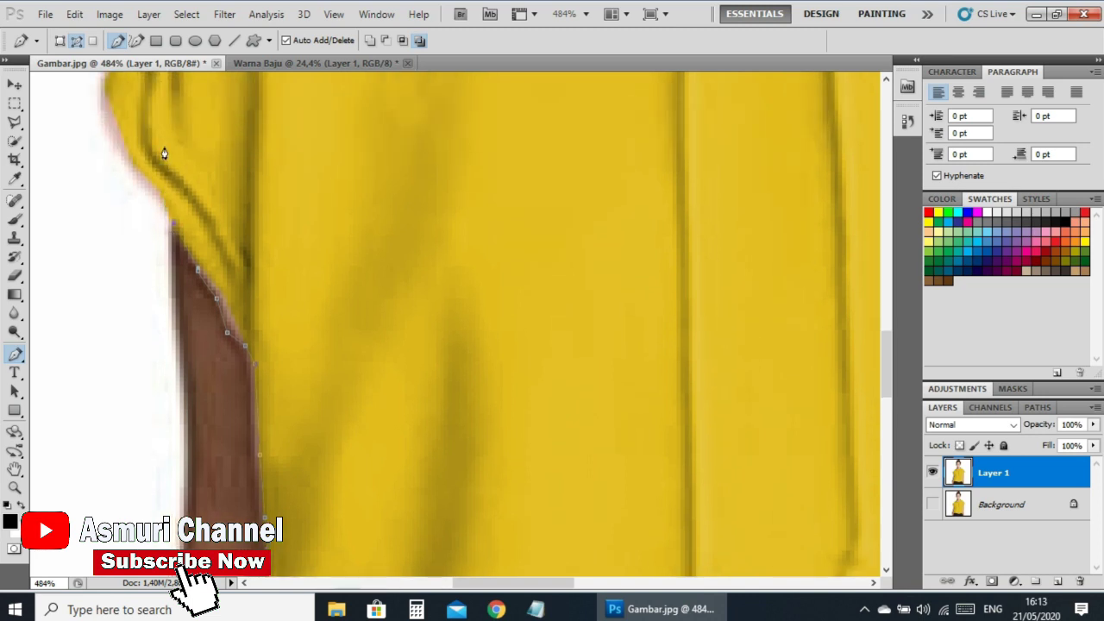
scroll(155, 130, up, 2)
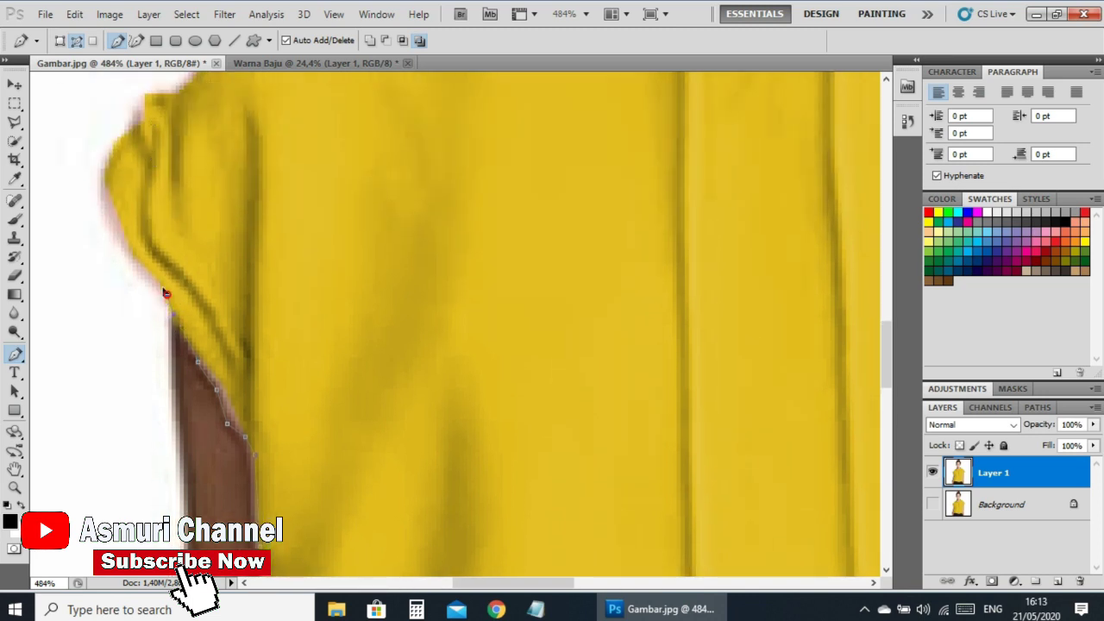
click(143, 268)
click(120, 232)
click(104, 180)
click(110, 154)
click(126, 131)
scroll(142, 99, up, 2)
scroll(143, 86, up, 2)
scroll(147, 77, up, 1)
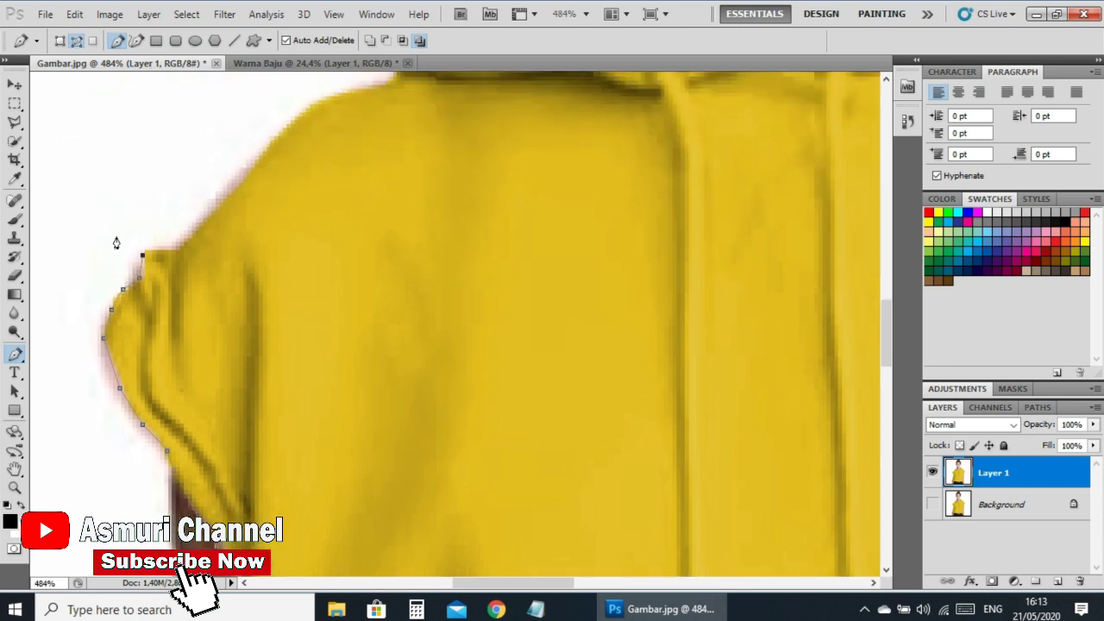
Continue the path along the sleeve top and left shoulder, past the hood, to the right shoulder.
click(150, 248)
click(196, 230)
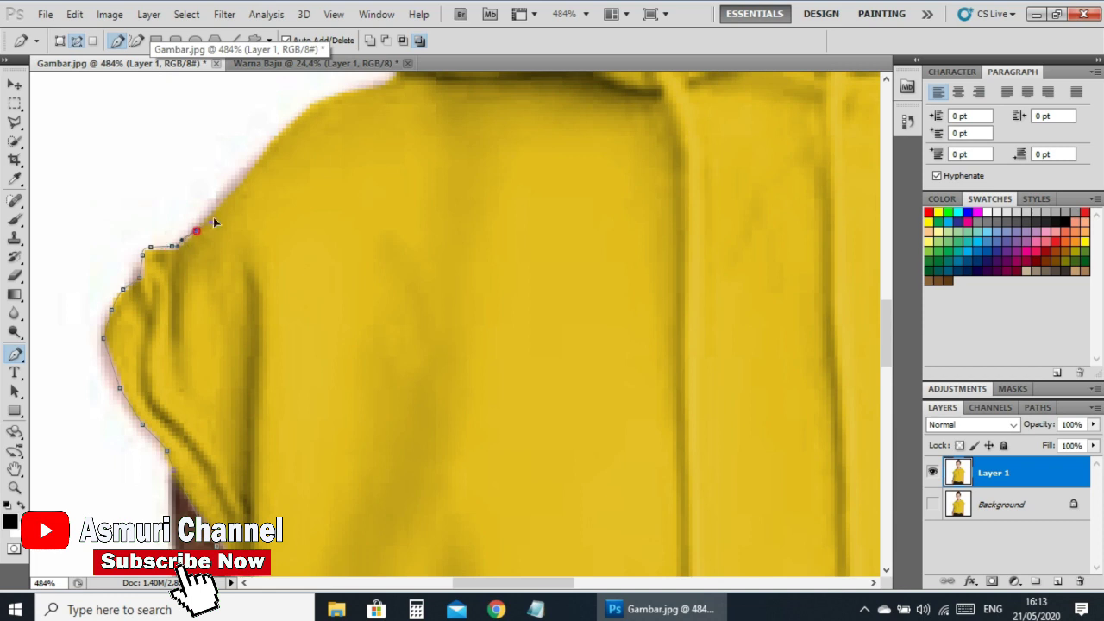
click(242, 183)
click(265, 150)
click(300, 113)
click(357, 88)
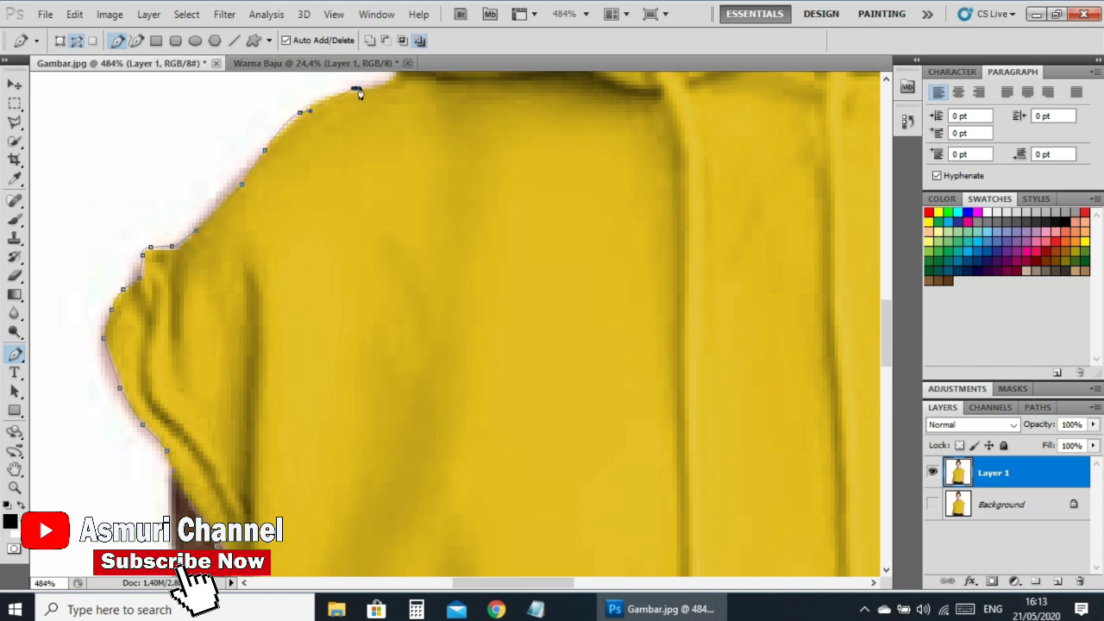
scroll(405, 93, up, 3)
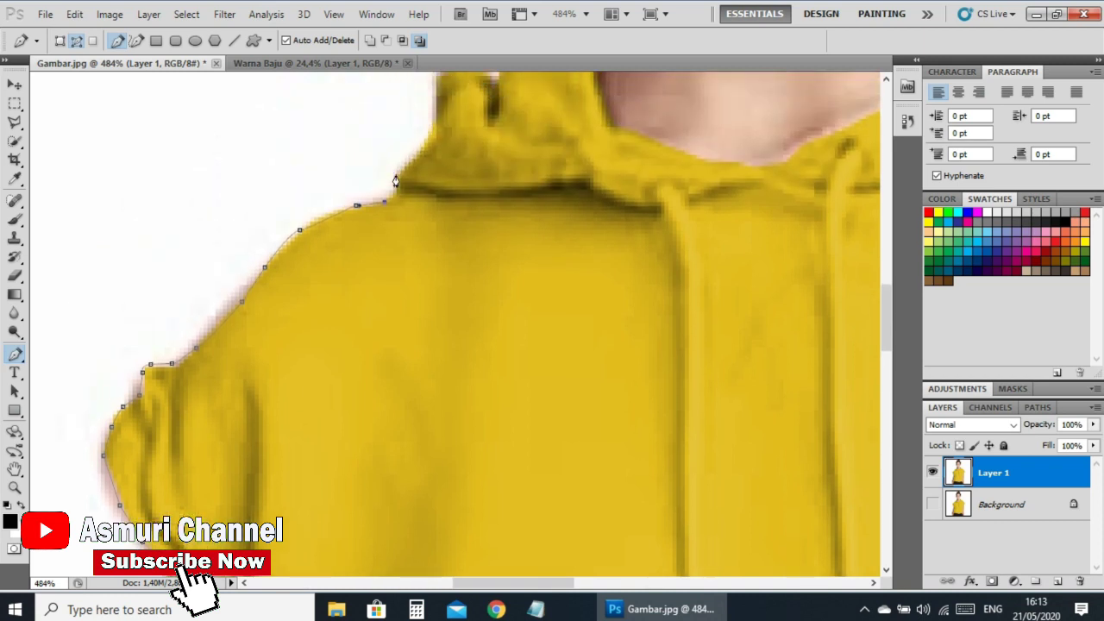
click(401, 169)
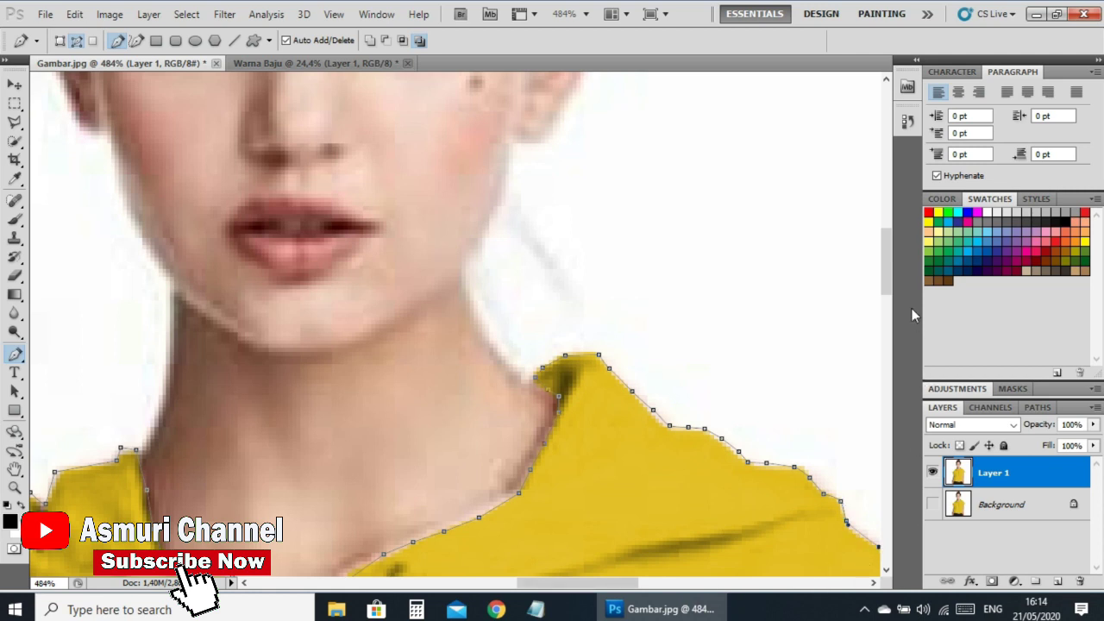
scroll(830, 347, down, 3)
scroll(776, 415, down, 3)
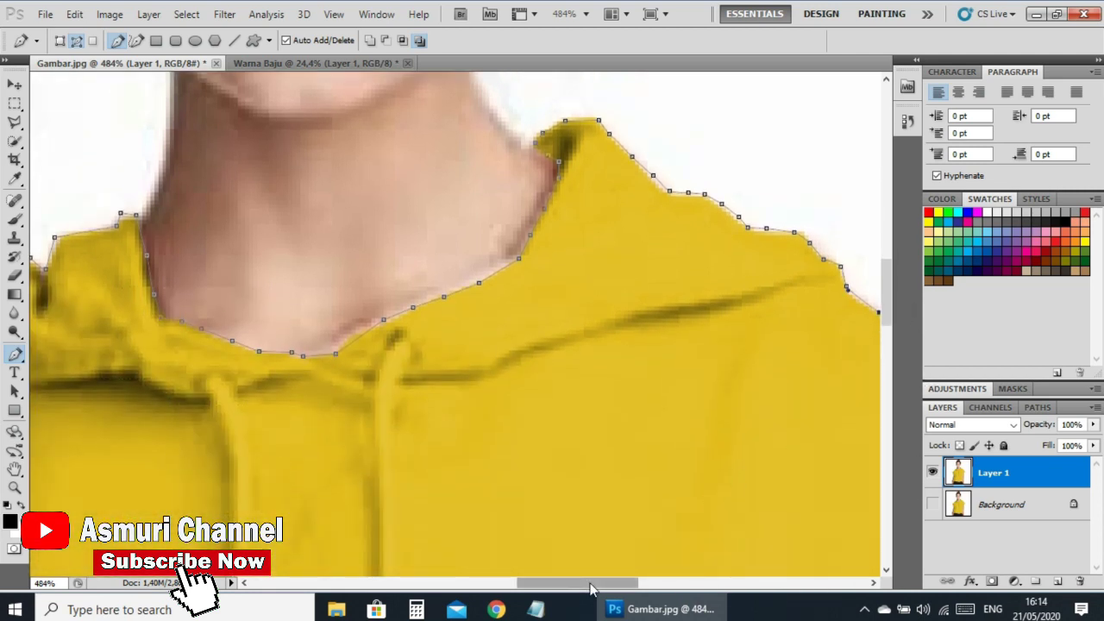
mouse_move(578, 583)
mouse_down()
mouse_move(680, 583)
mouse_move(665, 587)
mouse_up()
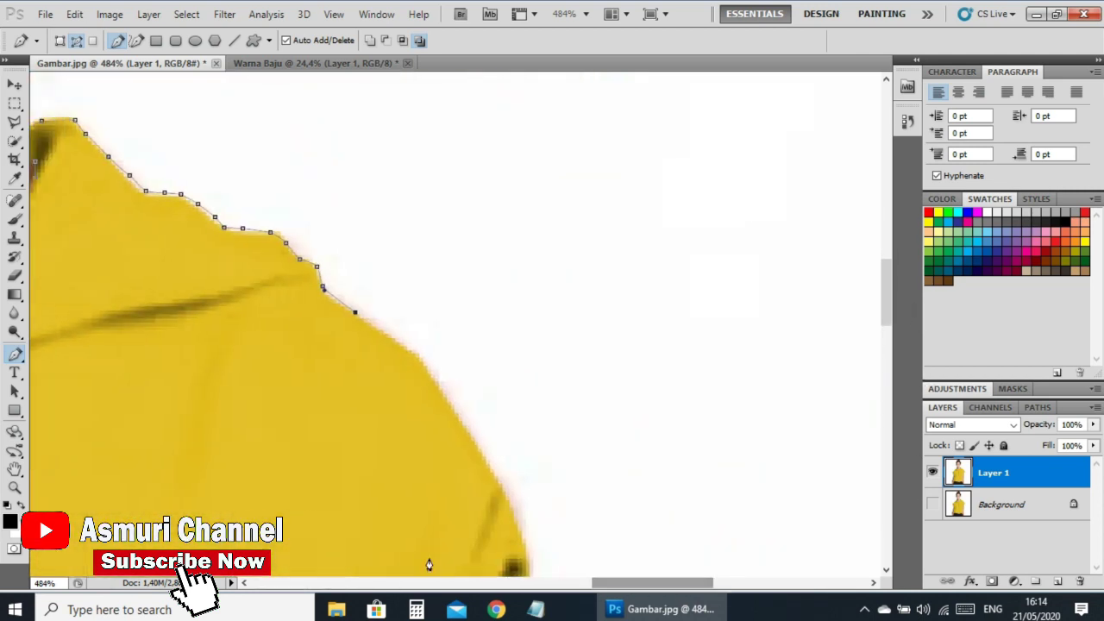
click(408, 351)
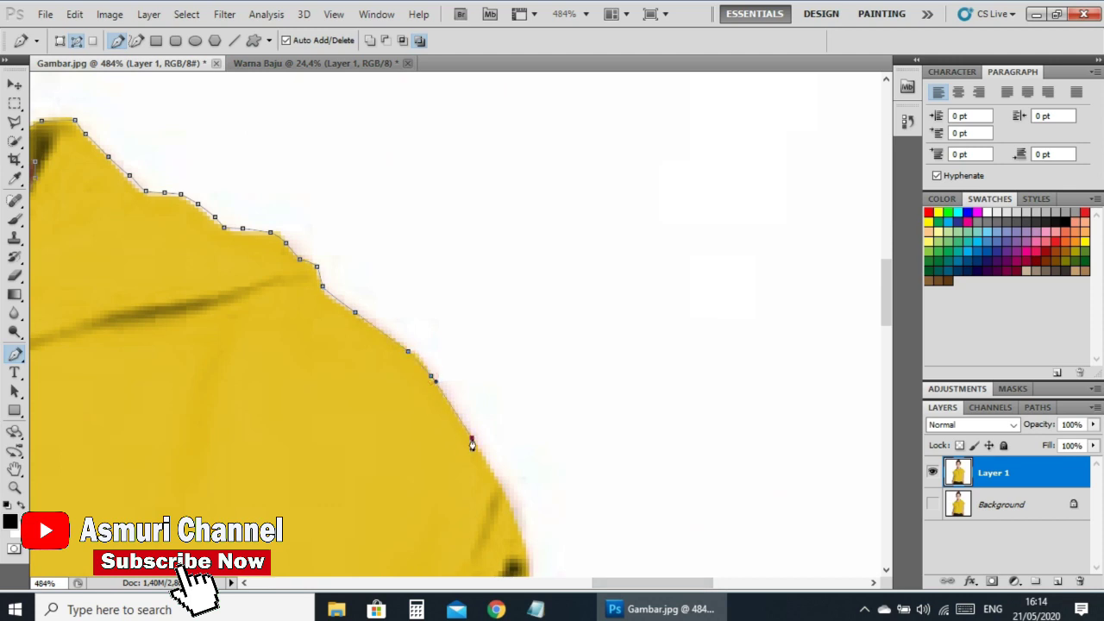
Trace down the hoodie's right side and along the bottom hem, then zoom back out.
scroll(469, 444, down, 5)
scroll(282, 517, down, 2)
scroll(282, 509, down, 2)
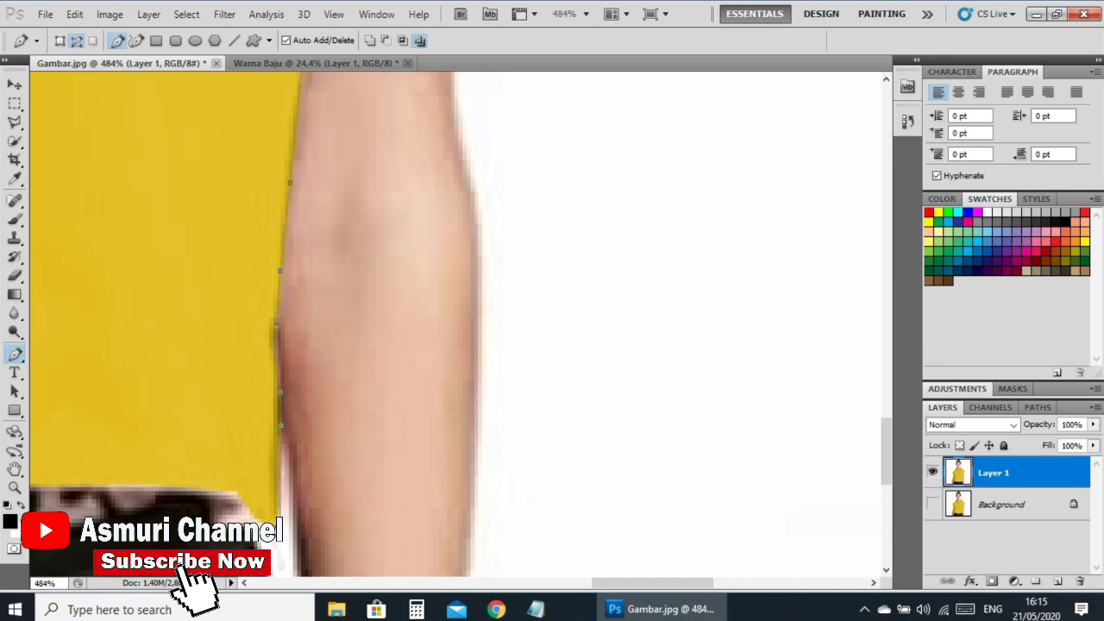
click(258, 516)
click(238, 491)
drag(646, 582, 536, 582)
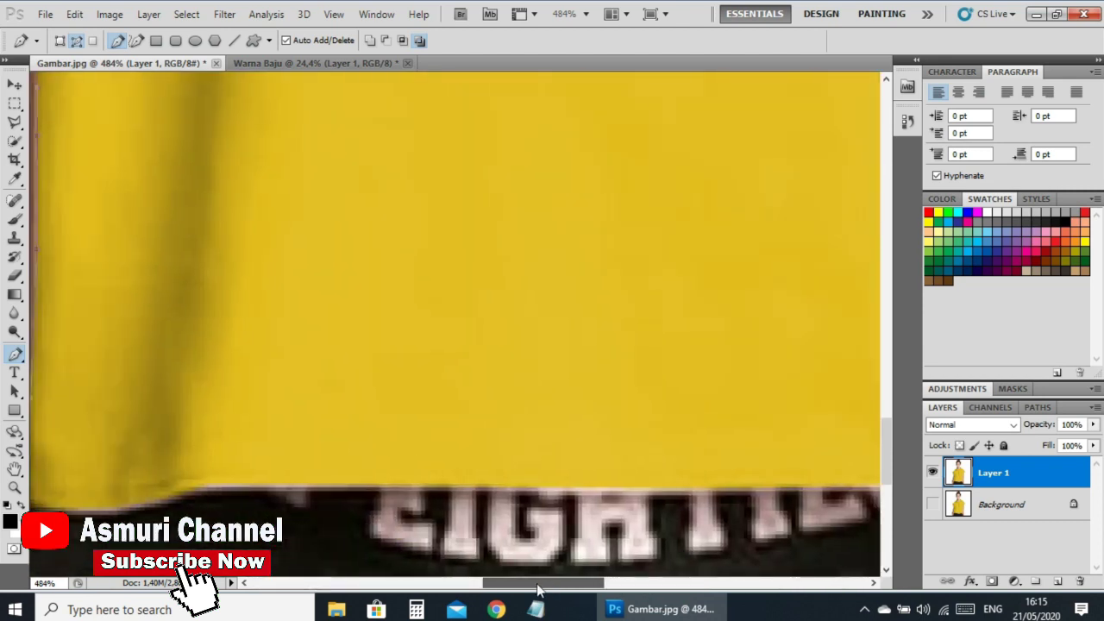
click(197, 487)
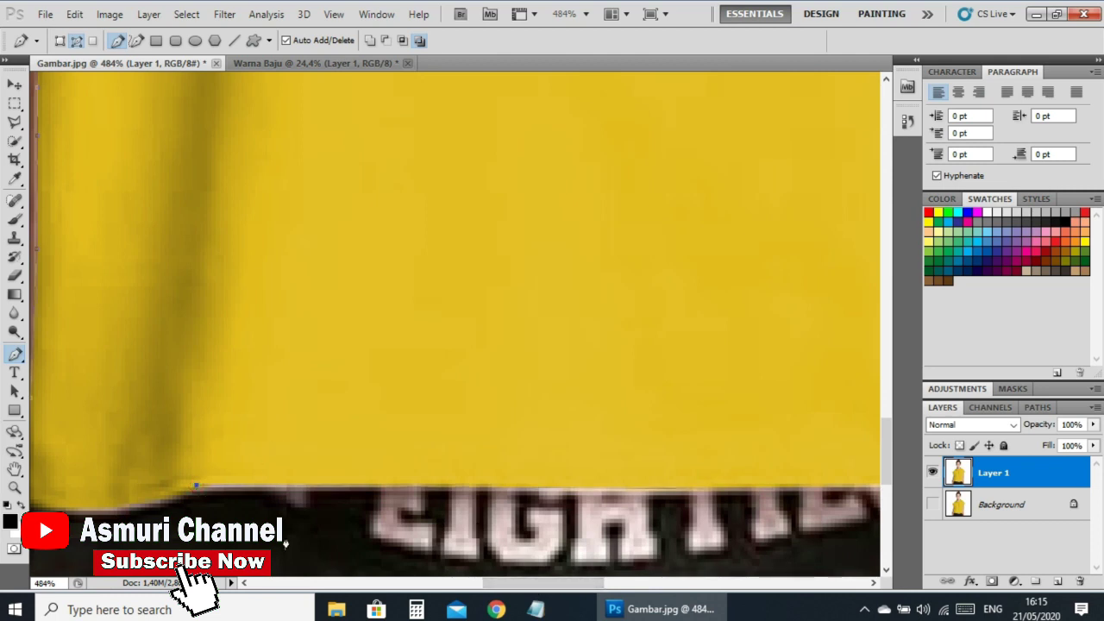
drag(478, 586, 434, 585)
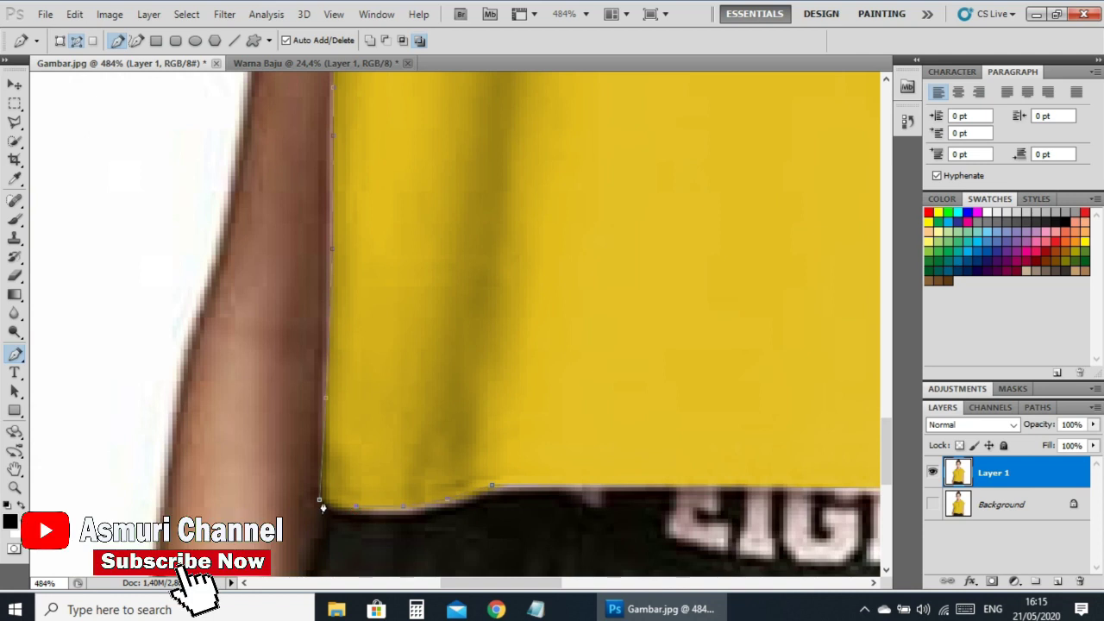
scroll(457, 565, down, 3)
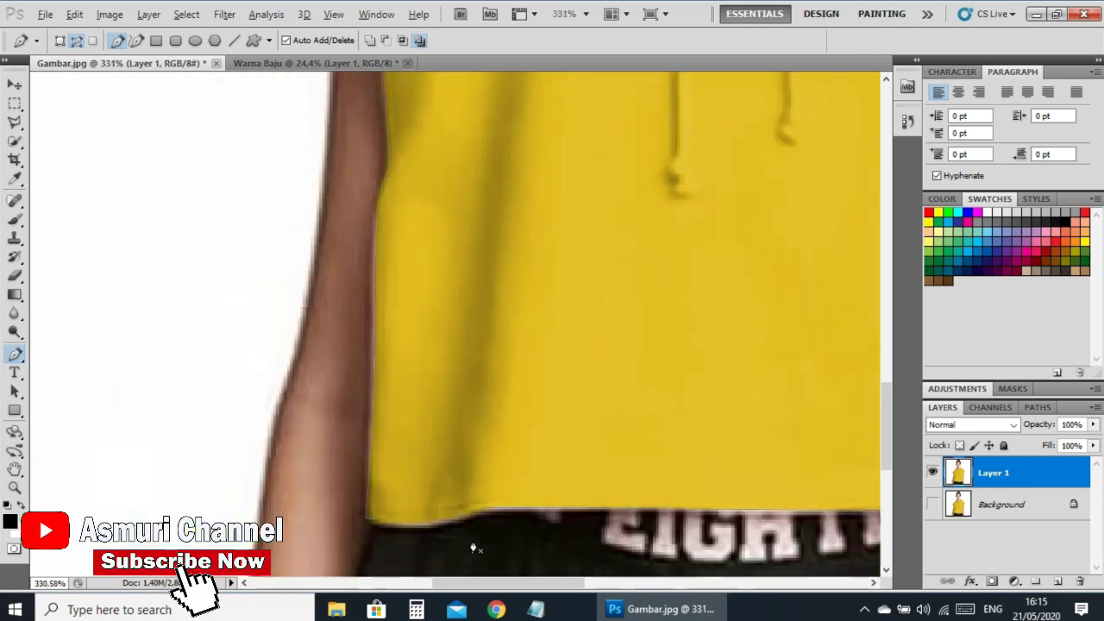
scroll(468, 543, down, 3)
scroll(541, 474, down, 3)
Convert the finished hoodie path into a selection.
key(alt)
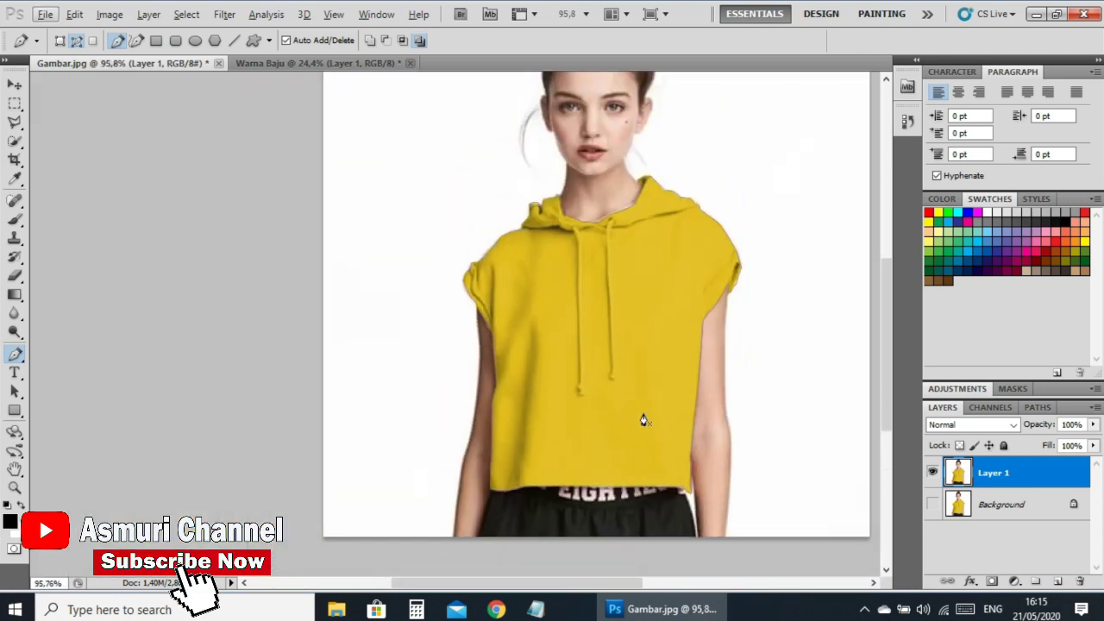
right_click(591, 318)
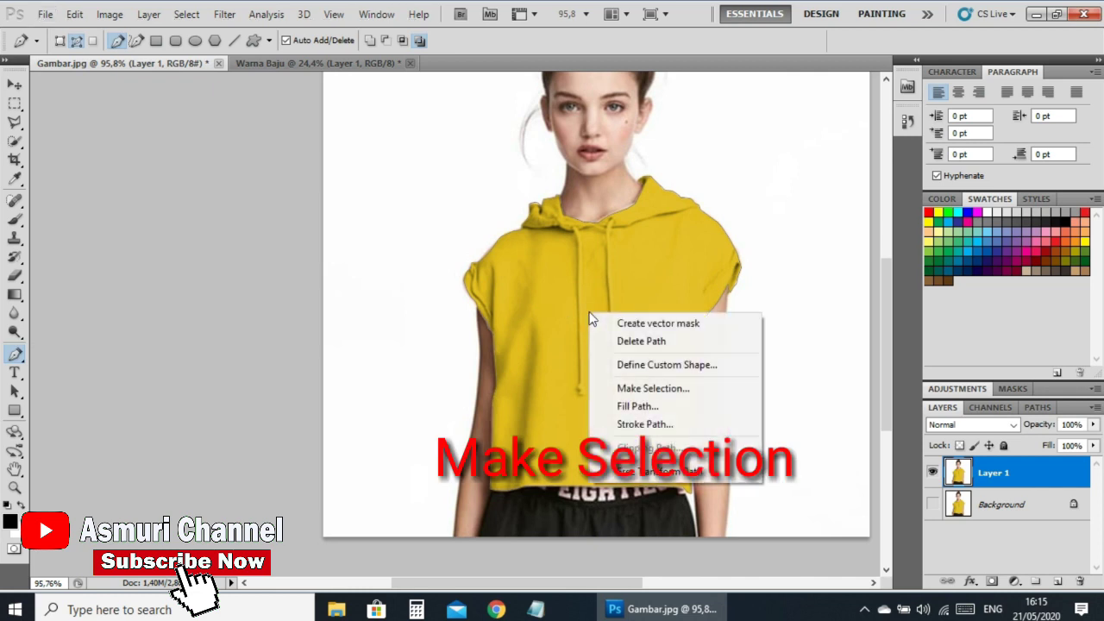
click(632, 389)
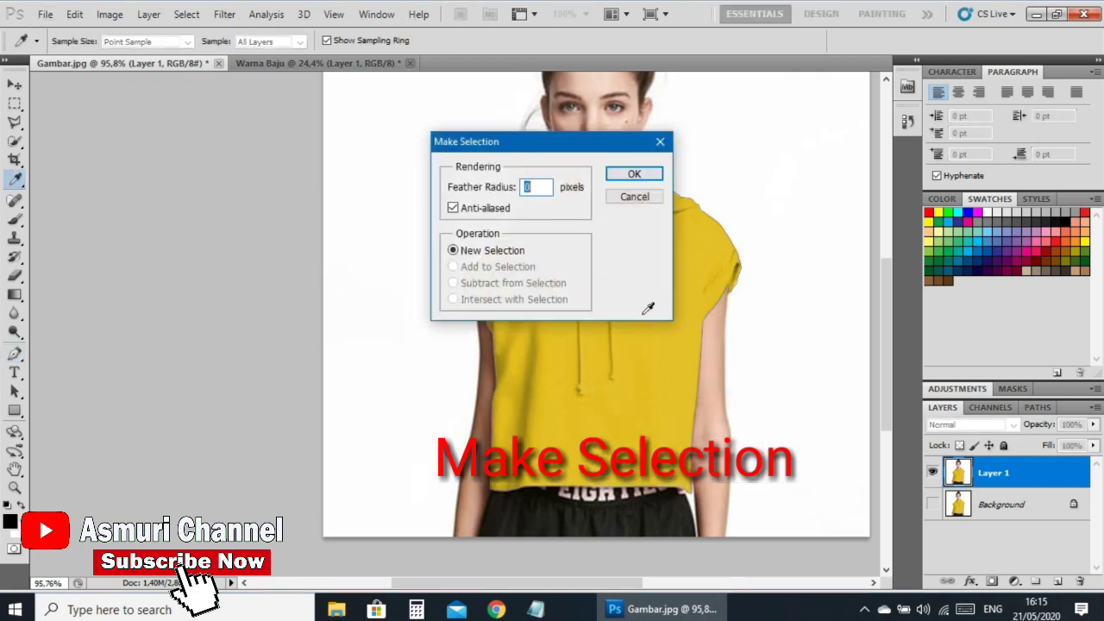
click(638, 172)
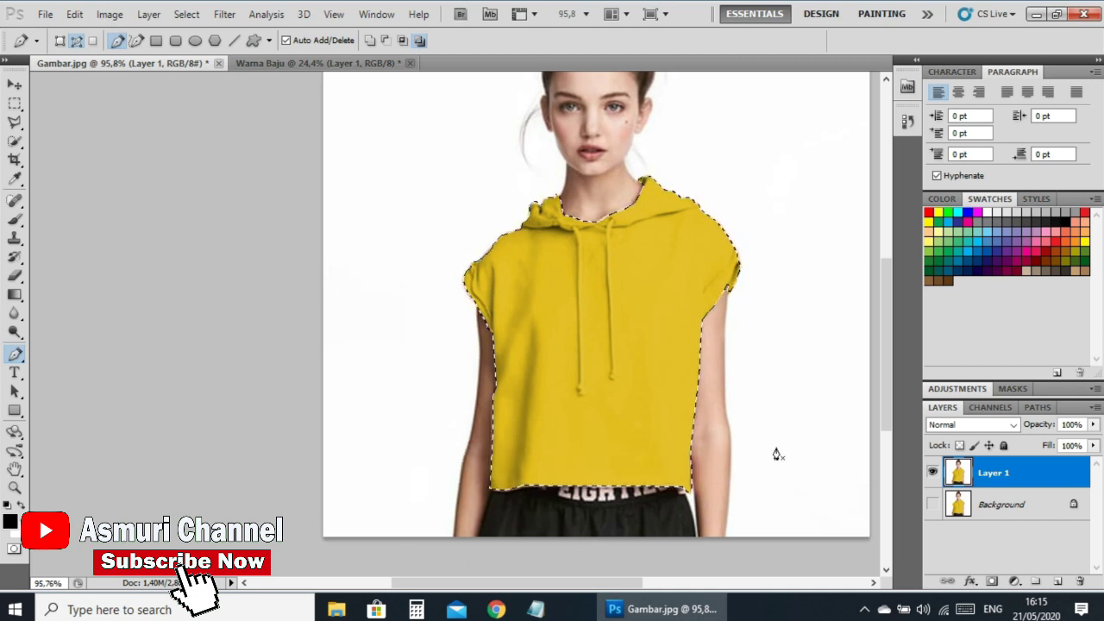
Open the Hue/Saturation adjustment (Ctrl+U) for the selected hoodie.
click(412, 582)
drag(414, 584, 448, 584)
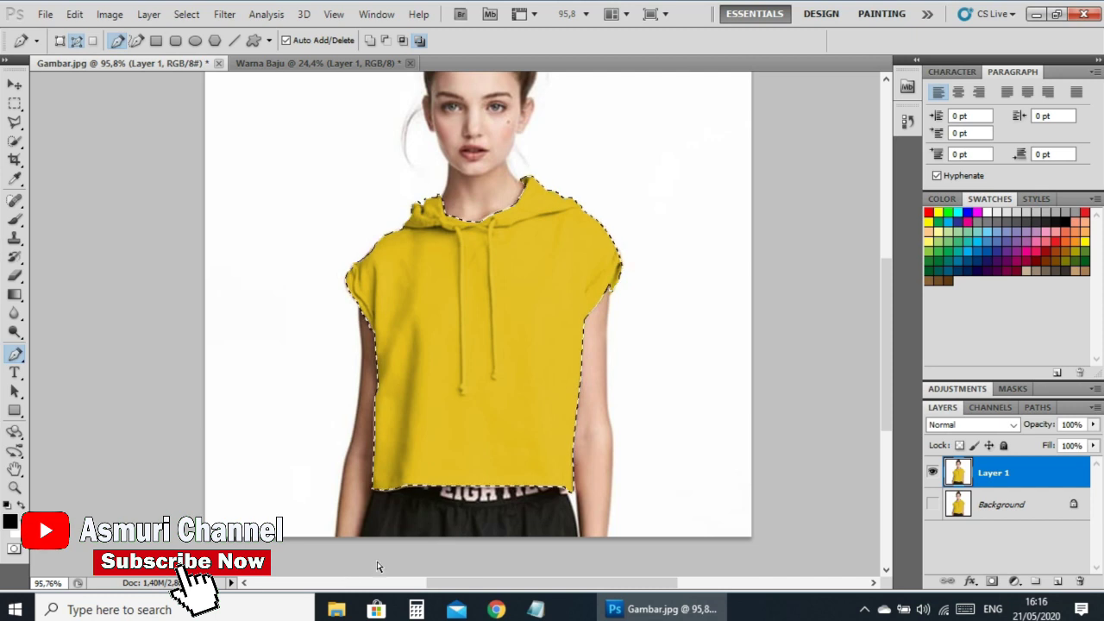
key(alt+l)
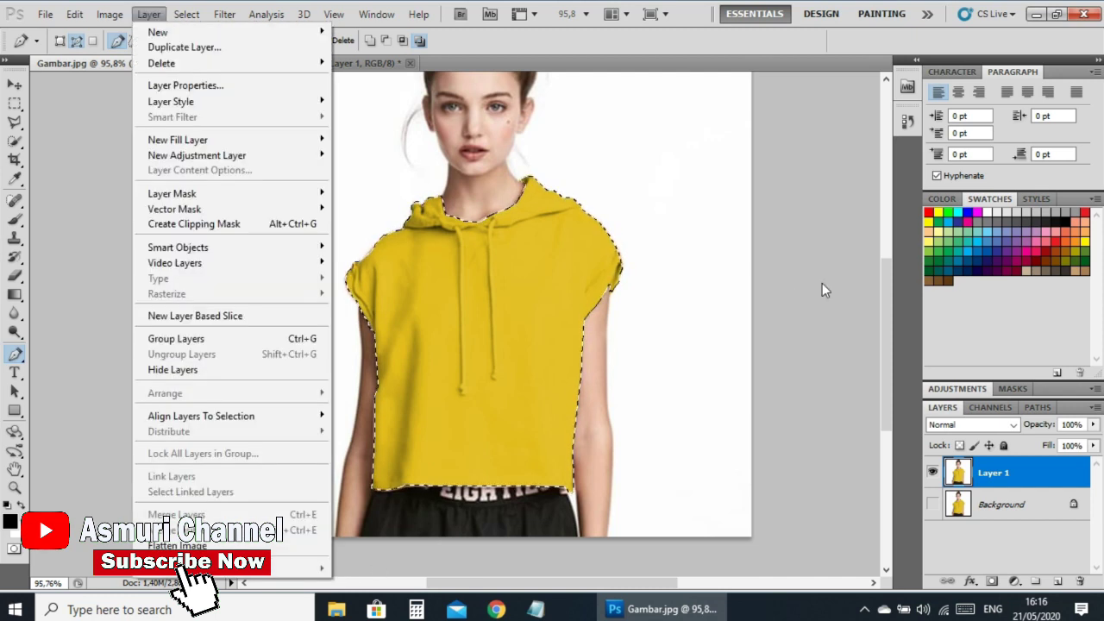
click(847, 271)
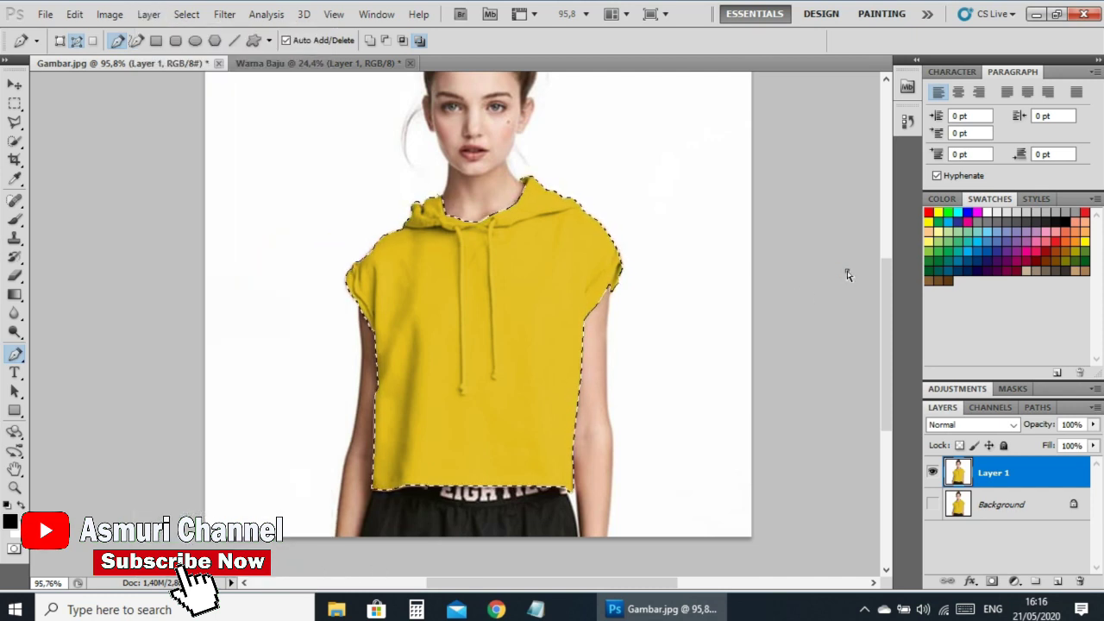
key(ctrl+u)
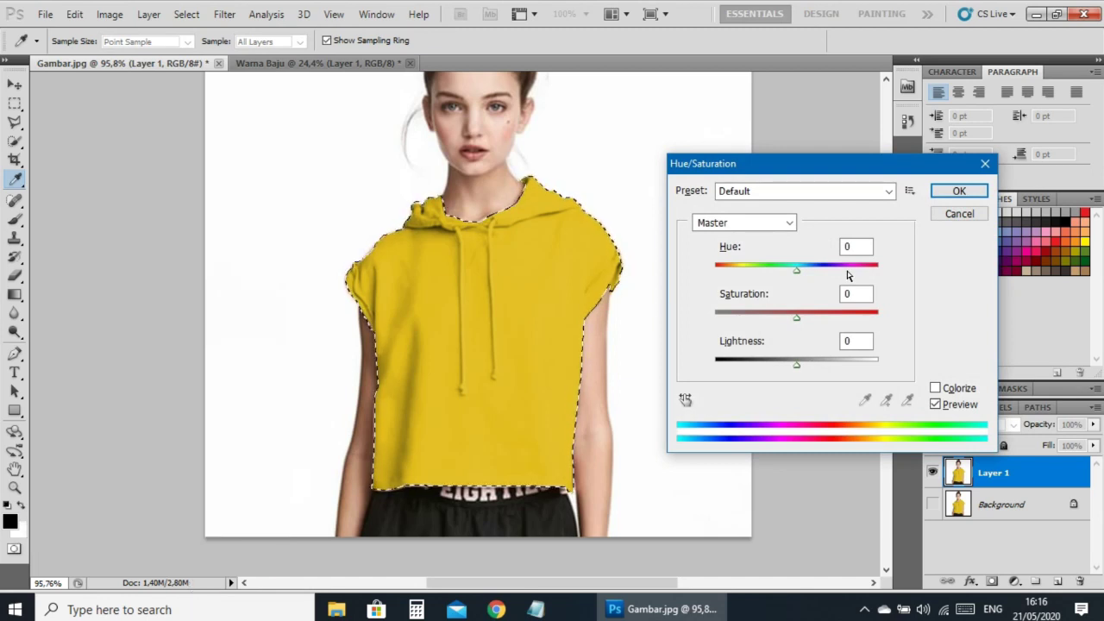
Turn on Colorize, move the dialog aside, and tint the shirt a saturated olive green.
click(936, 389)
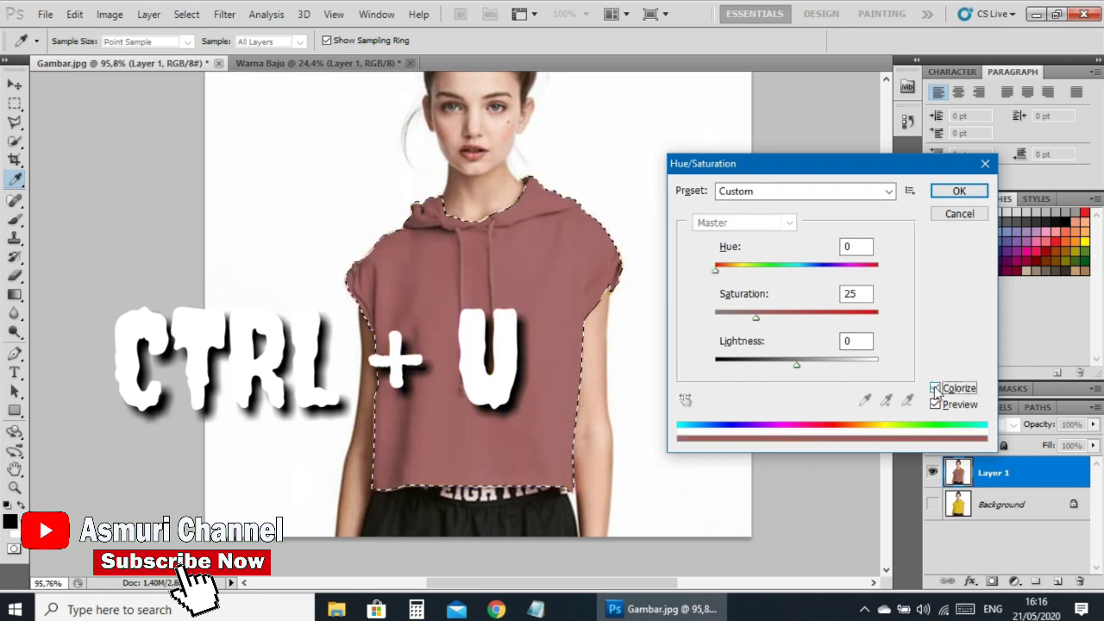
drag(801, 164, 829, 213)
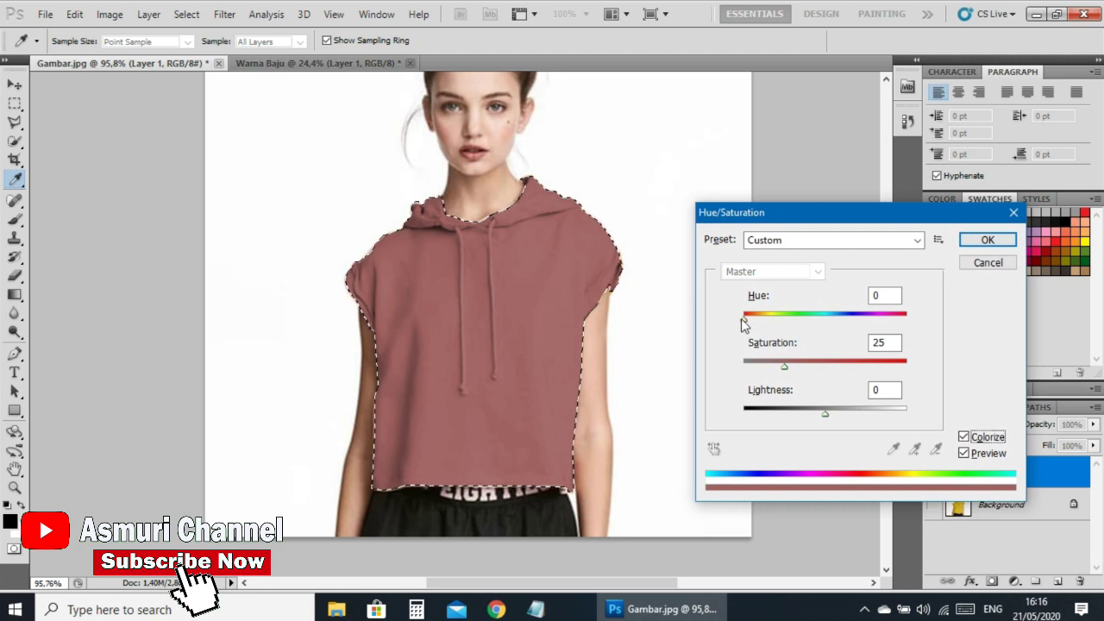
drag(743, 319, 772, 319)
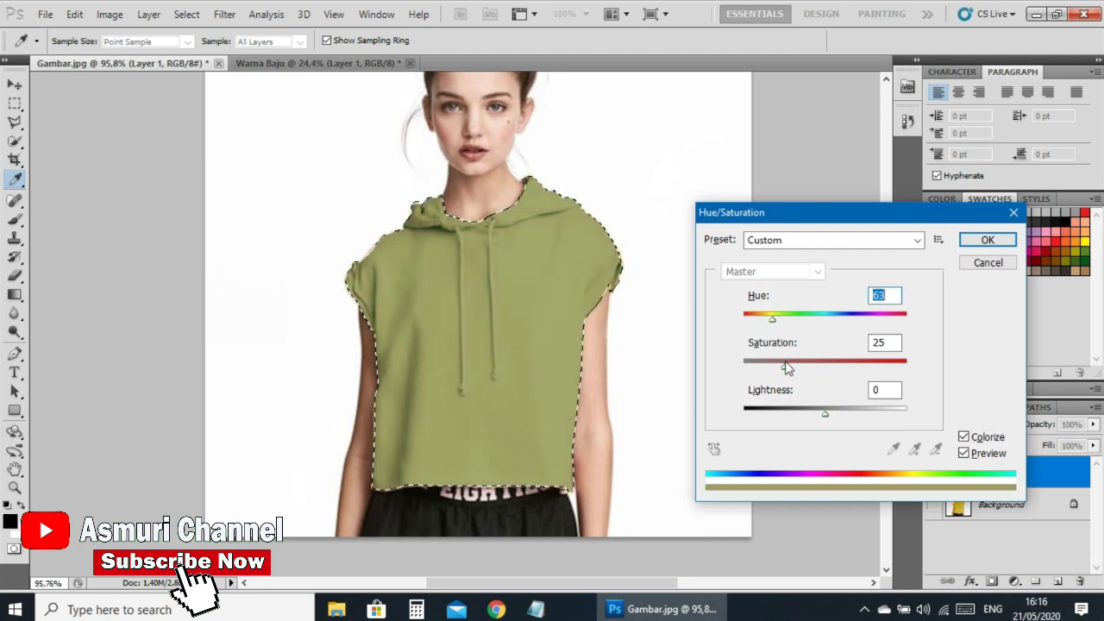
drag(786, 367, 864, 366)
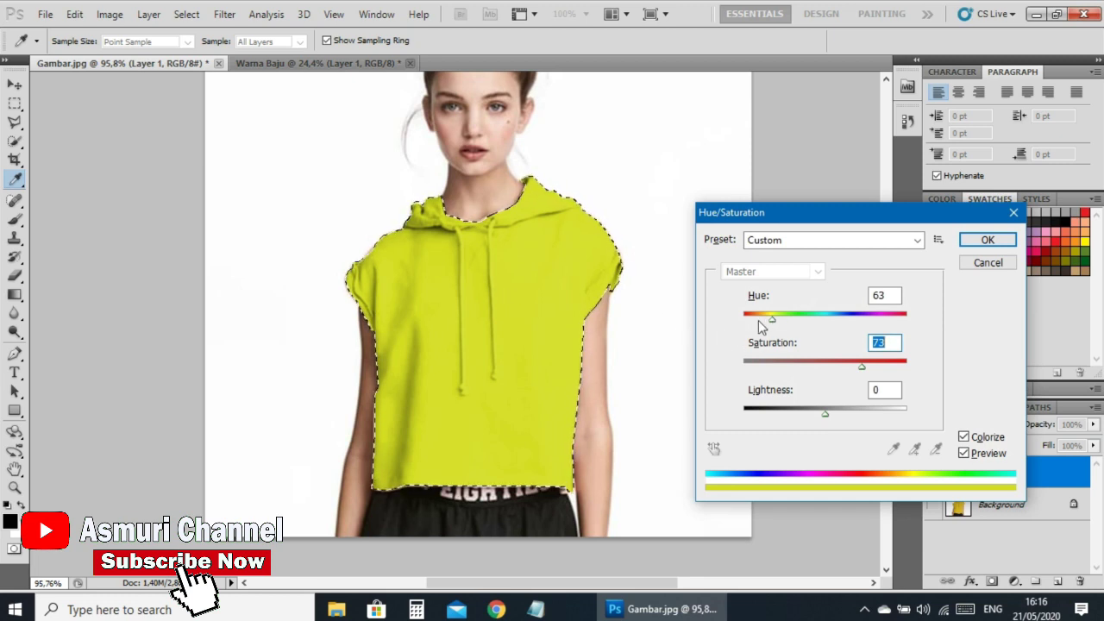
Test bright green, darker tones and red, landing on purple: Hue 257, Saturation 77, Lightness -34.
drag(769, 321, 795, 320)
drag(863, 367, 875, 369)
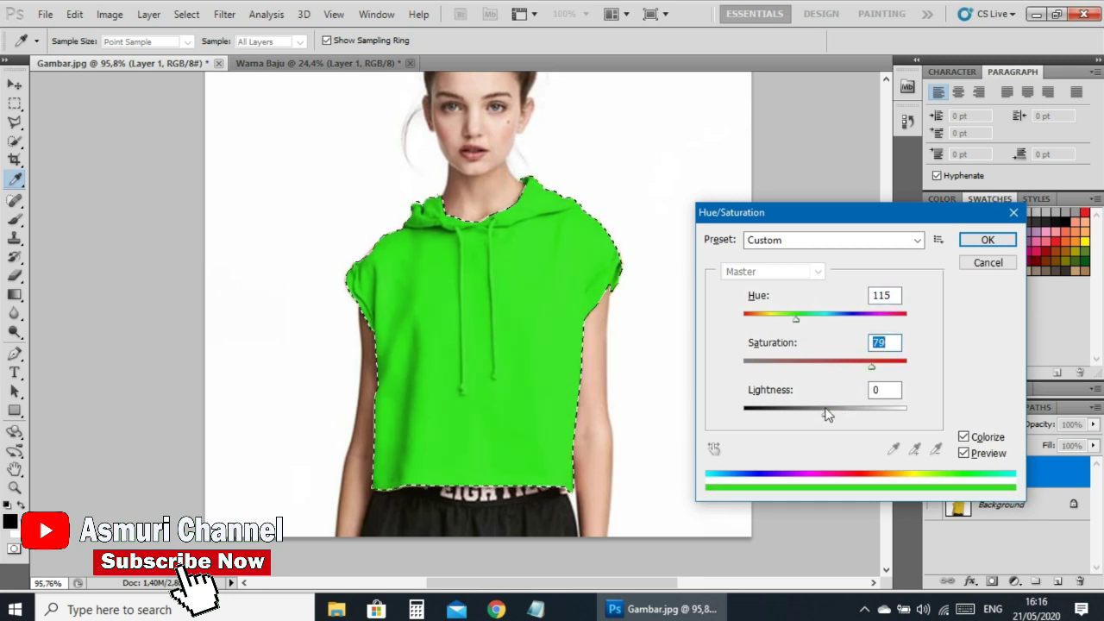
mouse_move(826, 414)
mouse_down()
mouse_move(812, 414)
mouse_move(890, 411)
mouse_move(800, 417)
mouse_up()
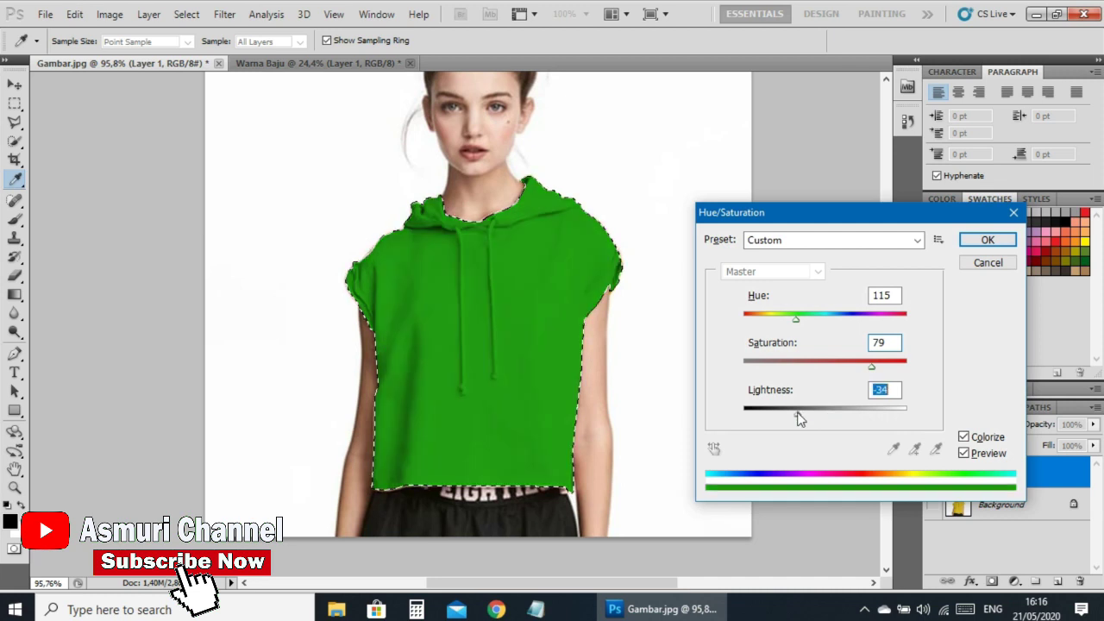
mouse_move(878, 370)
mouse_down()
mouse_move(830, 375)
mouse_move(870, 371)
mouse_up()
drag(799, 320, 740, 332)
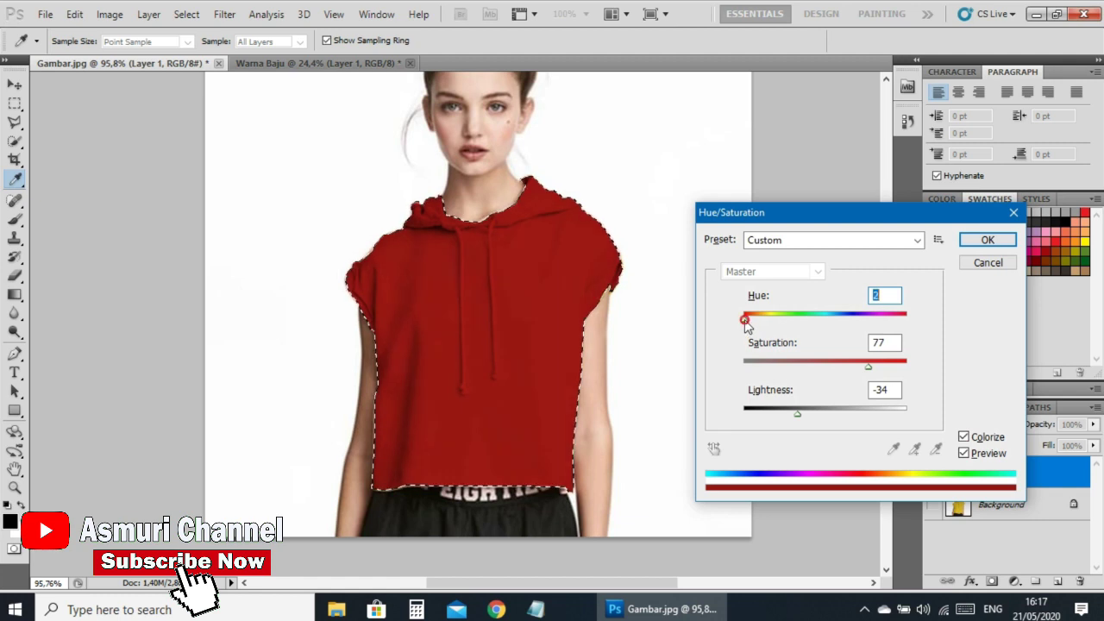
mouse_move(746, 322)
mouse_down()
mouse_move(912, 317)
mouse_move(889, 322)
mouse_up()
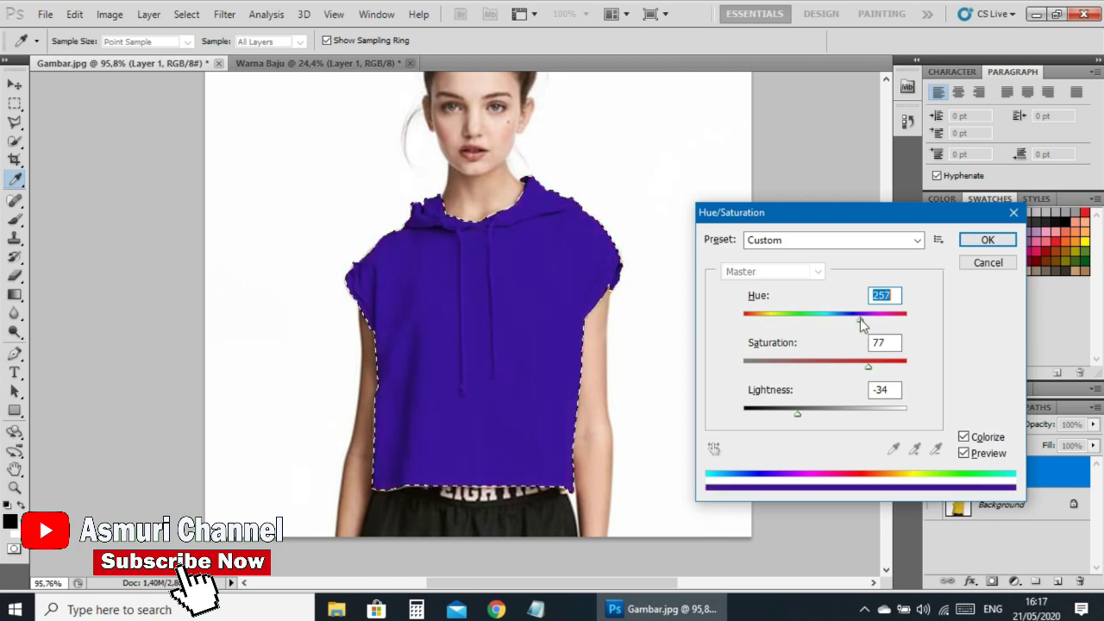
Tune the shirt to magenta with Hue 295, Saturation 83, Lightness +17, and apply it.
drag(868, 367, 870, 366)
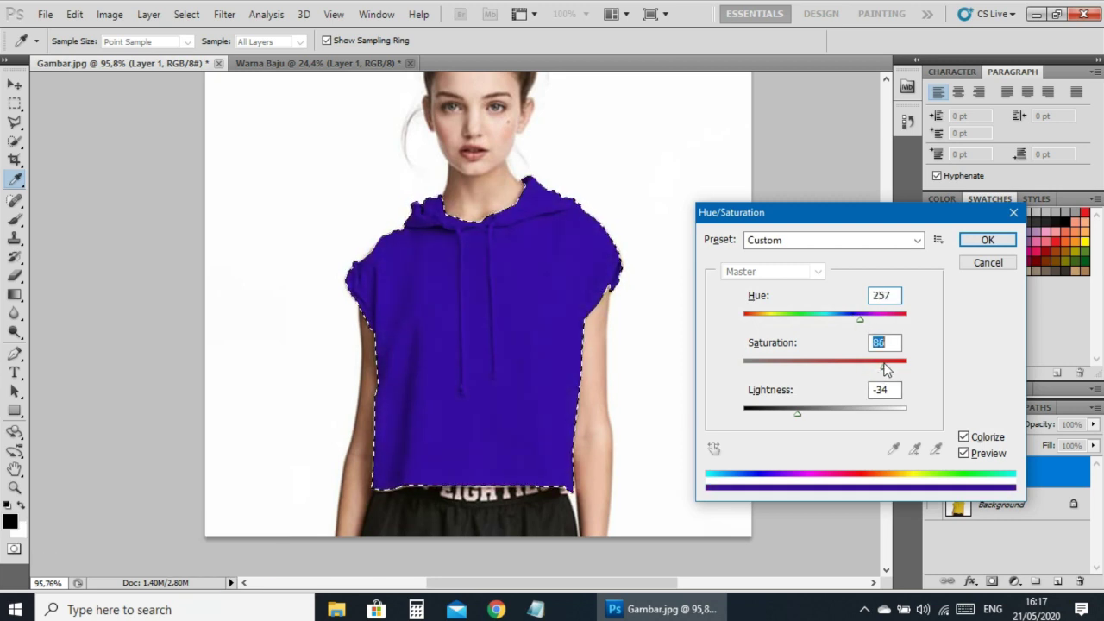
click(858, 379)
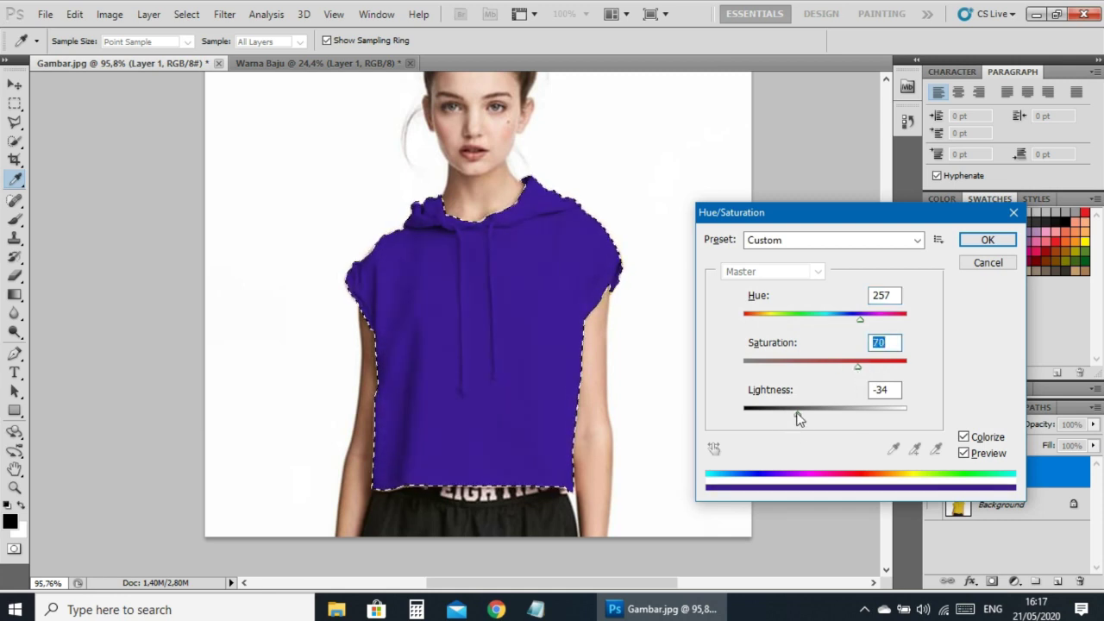
mouse_move(800, 411)
mouse_down()
mouse_move(785, 414)
mouse_move(803, 411)
mouse_up()
mouse_move(860, 323)
mouse_down()
mouse_move(822, 326)
mouse_move(871, 319)
mouse_up()
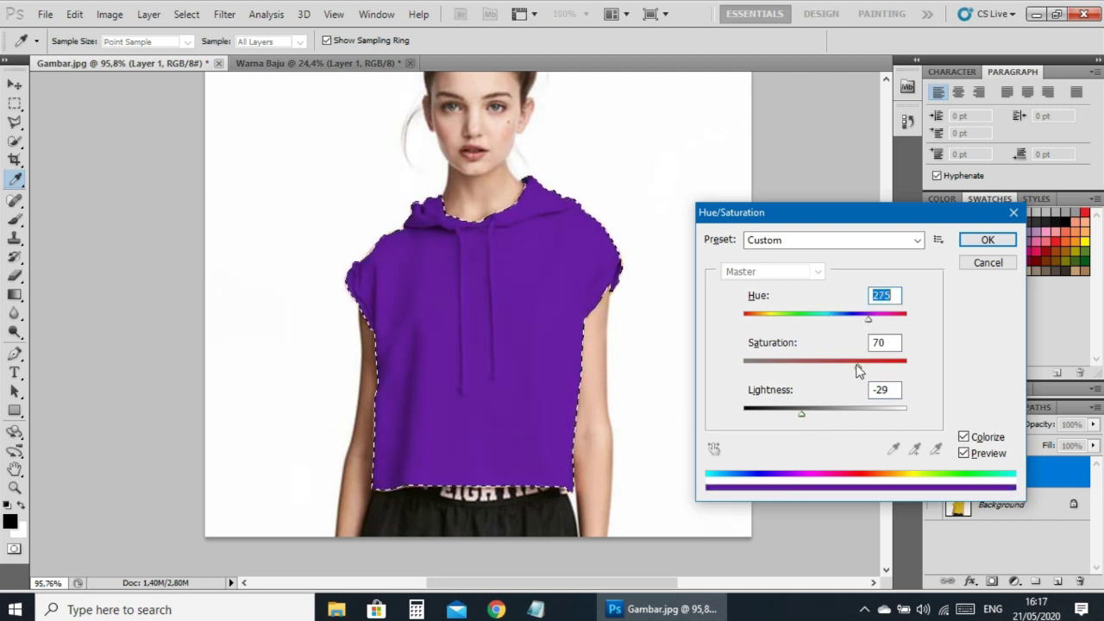
drag(857, 366, 791, 367)
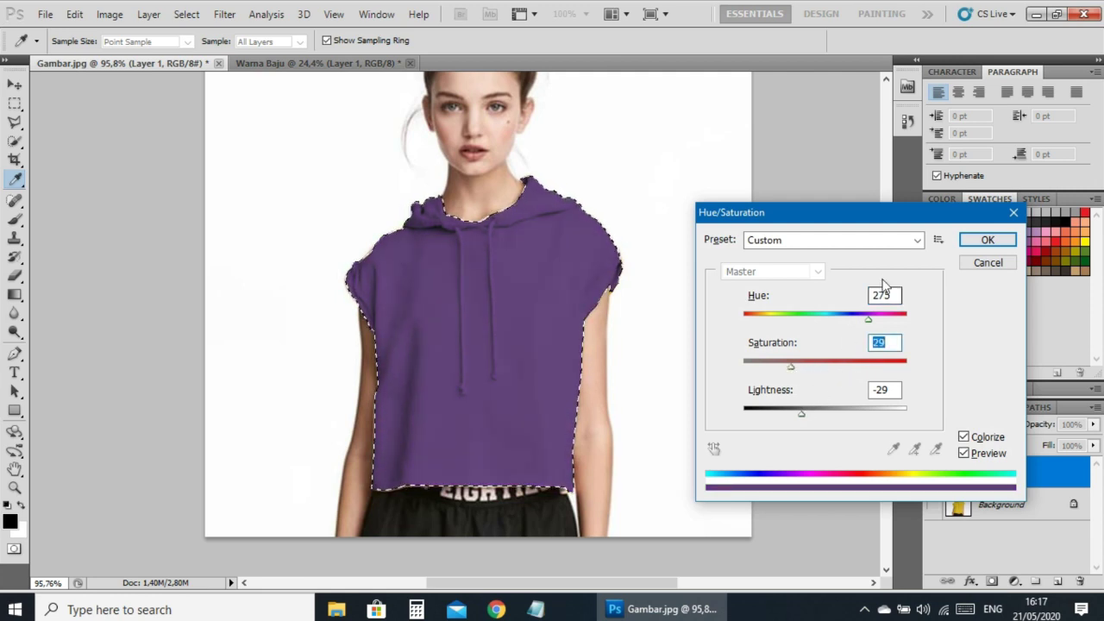
mouse_move(868, 320)
mouse_down()
mouse_move(885, 318)
mouse_move(877, 321)
mouse_up()
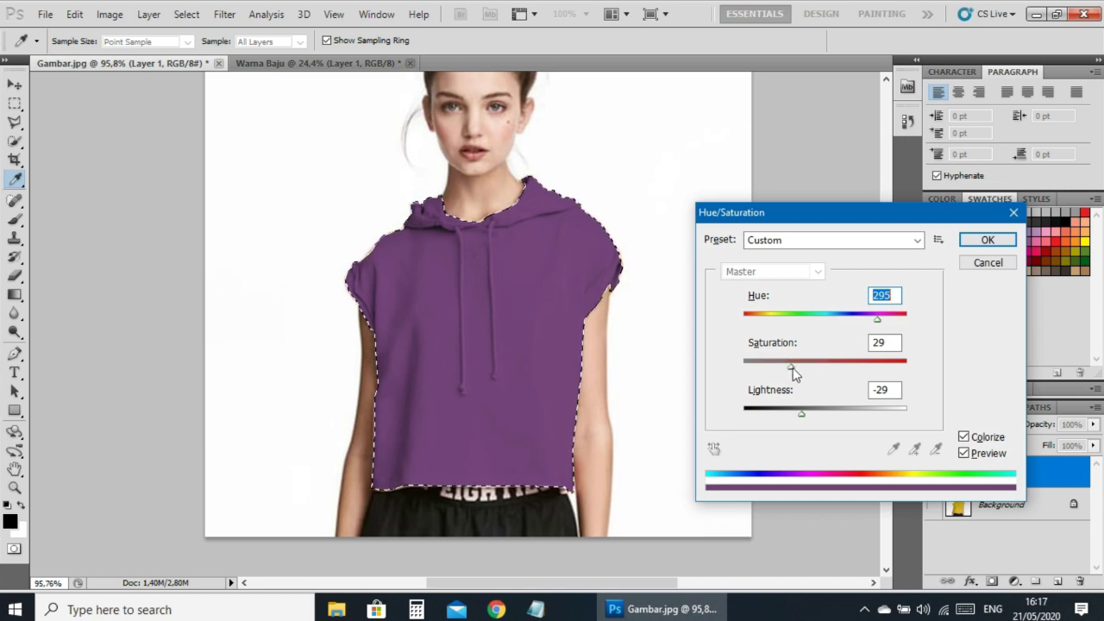
mouse_move(791, 366)
mouse_down()
mouse_move(842, 363)
mouse_move(829, 366)
mouse_up()
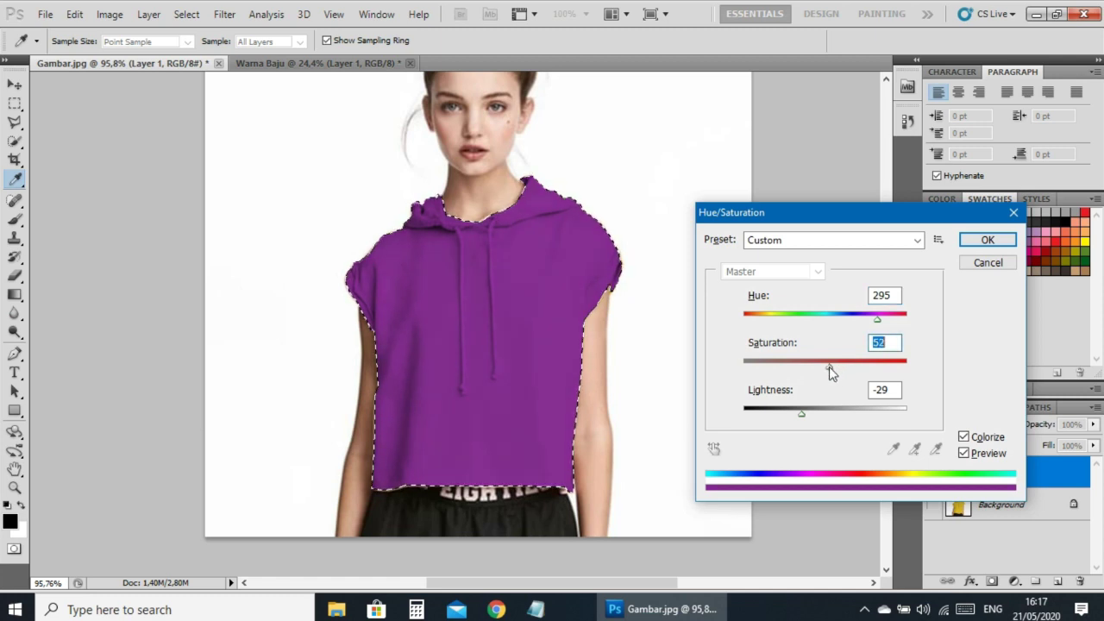
drag(800, 411, 839, 409)
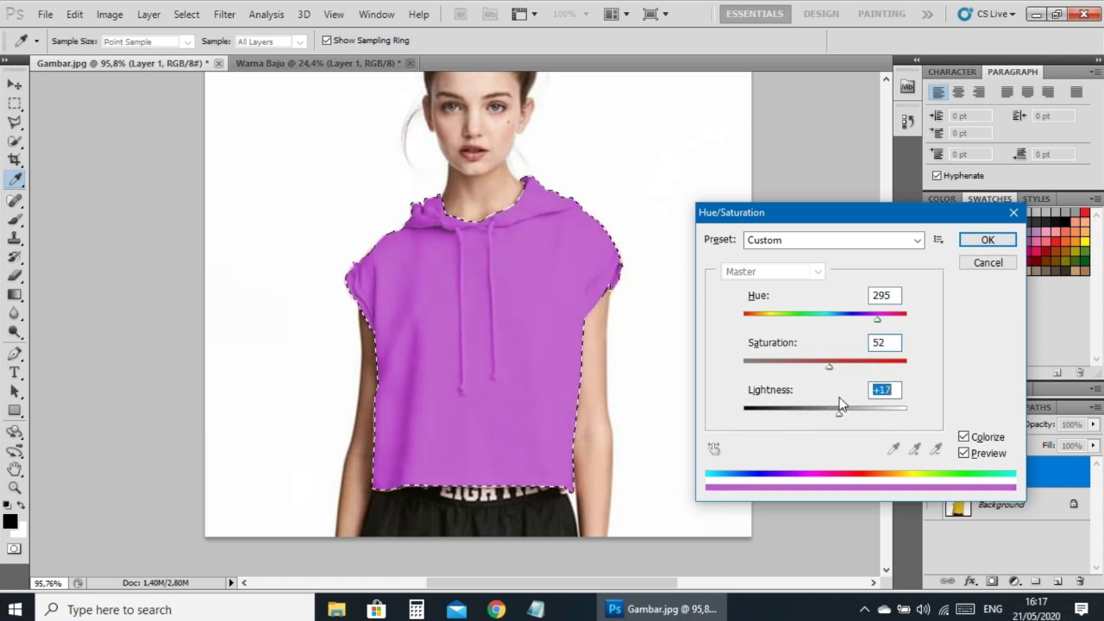
mouse_move(828, 366)
mouse_down()
mouse_move(811, 371)
mouse_move(878, 360)
mouse_up()
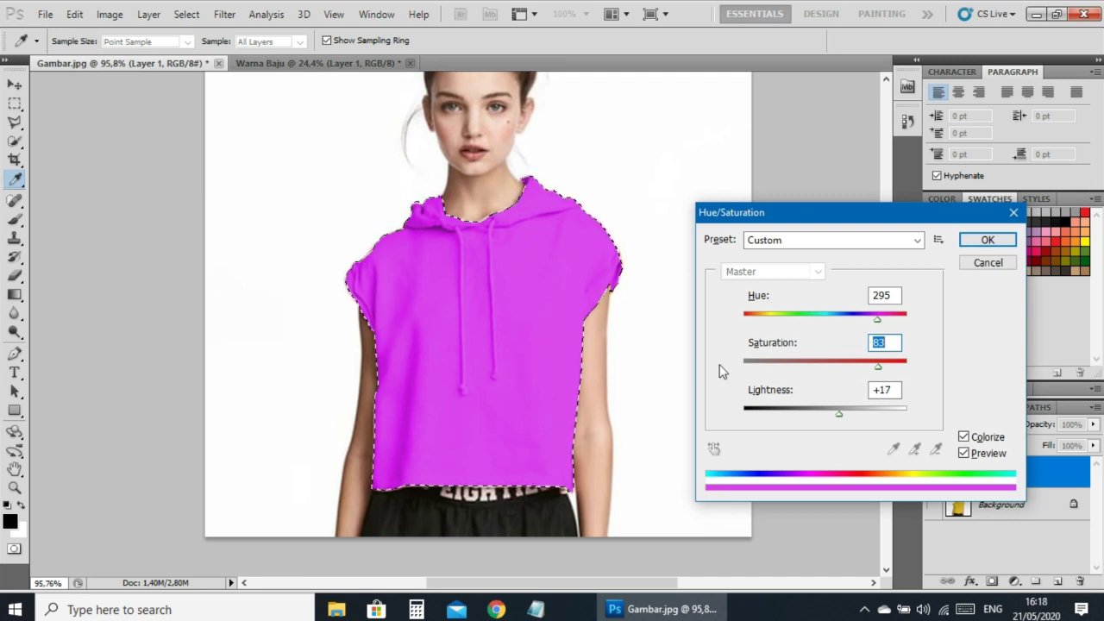
click(988, 239)
key(p)
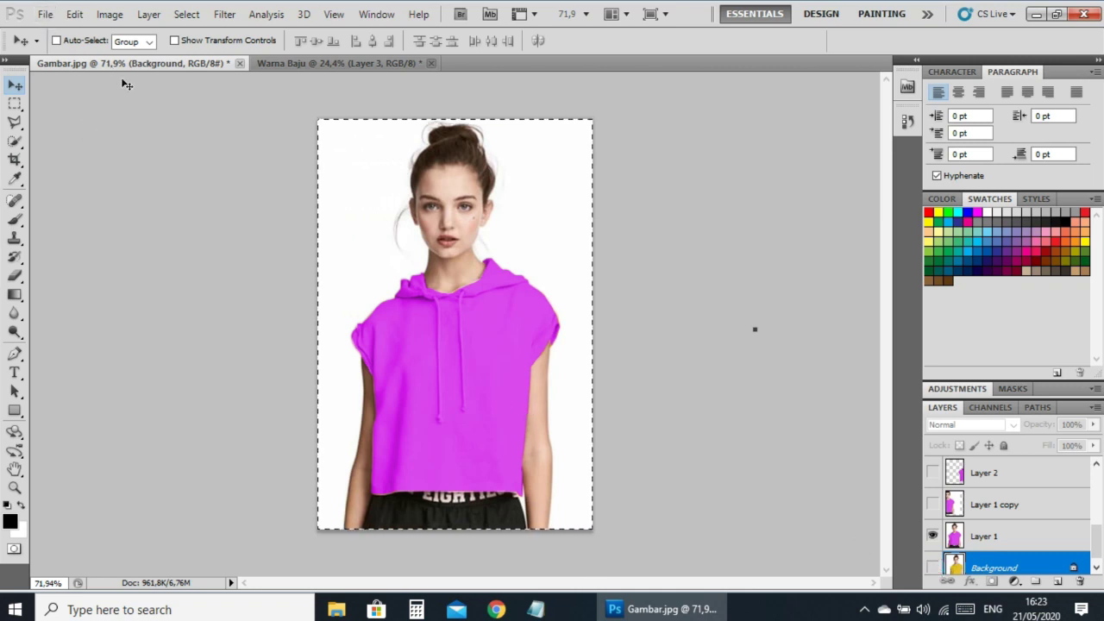
Deselect, then save the image as a JPEG named Pink.
key(ctrl+d)
click(43, 12)
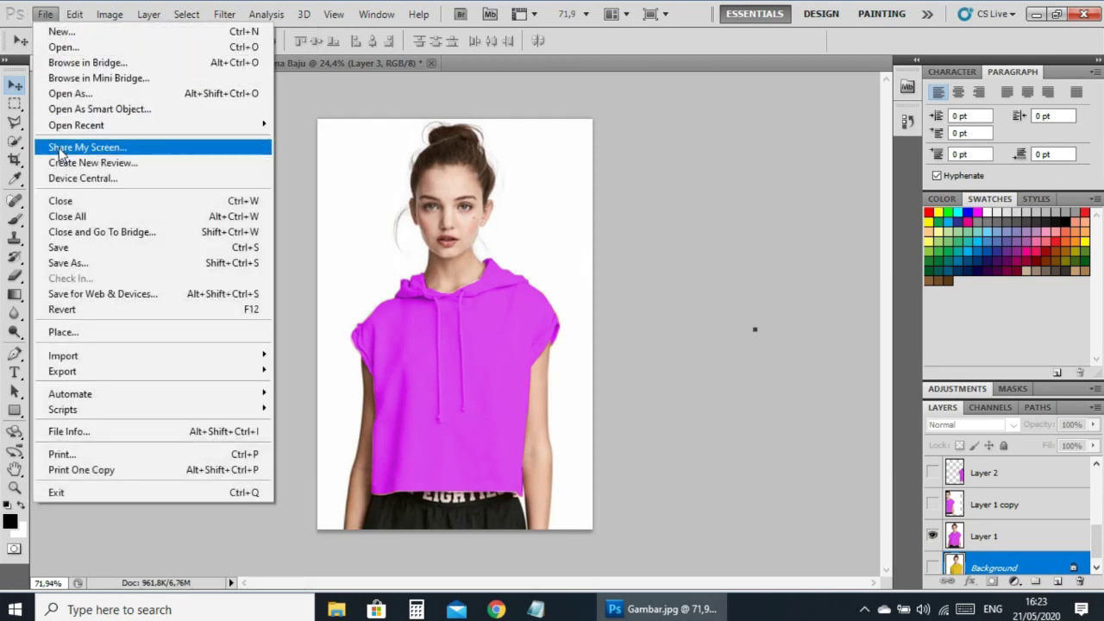
click(165, 264)
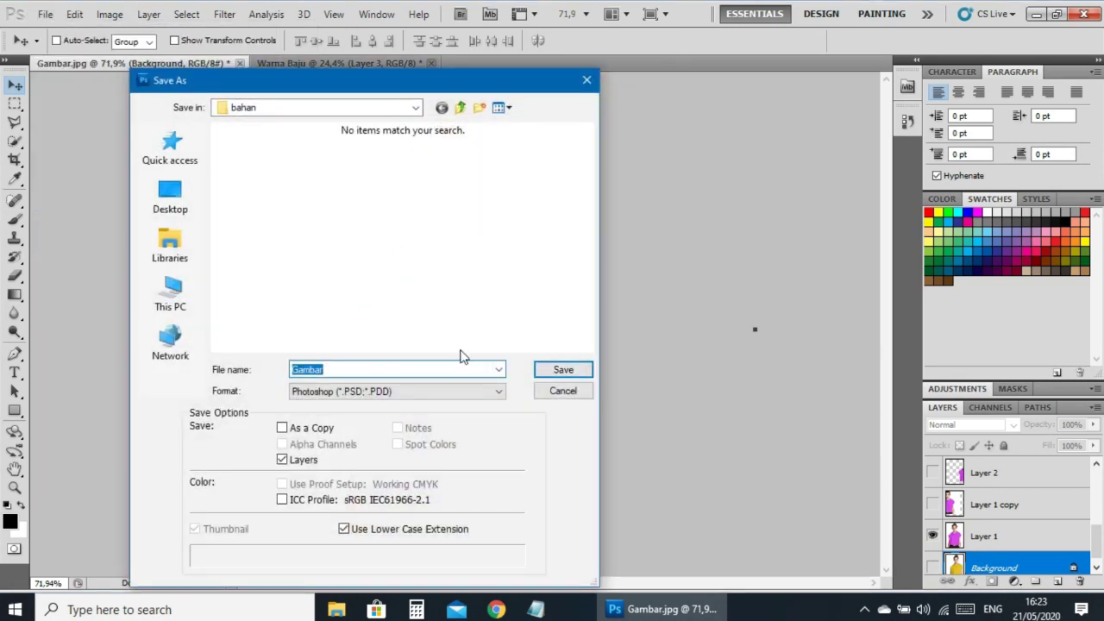
text(P)
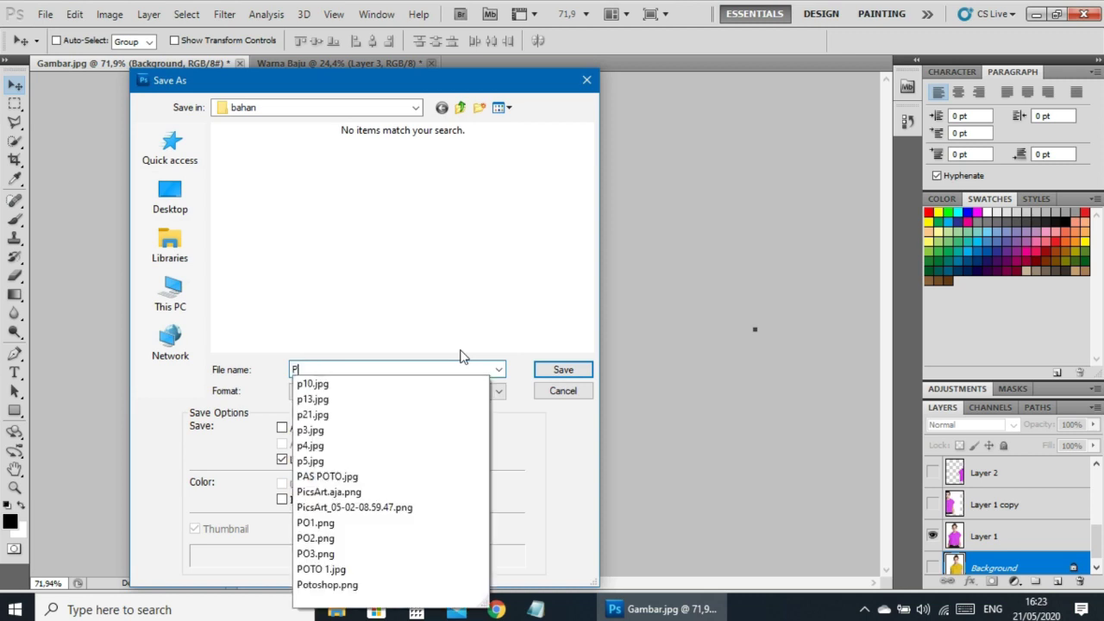
text(ink)
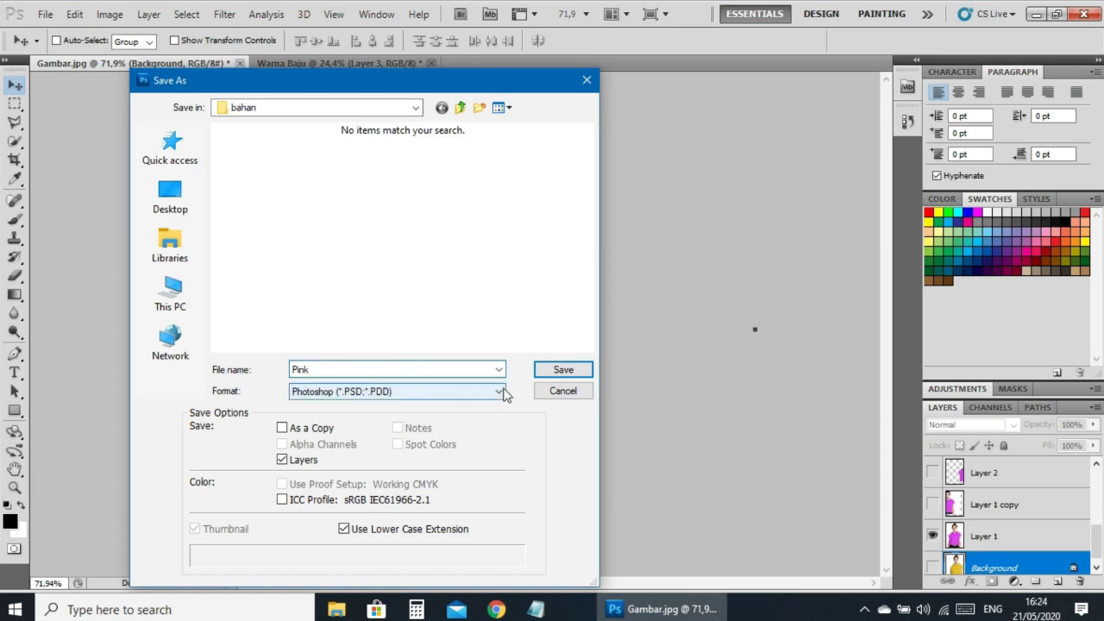
click(502, 394)
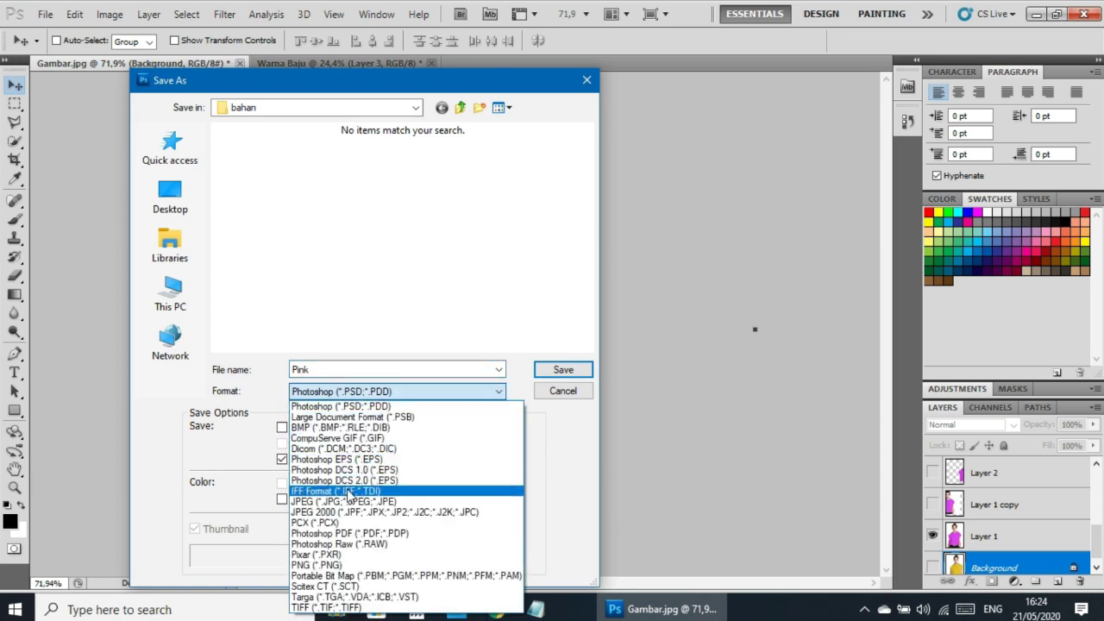
click(397, 500)
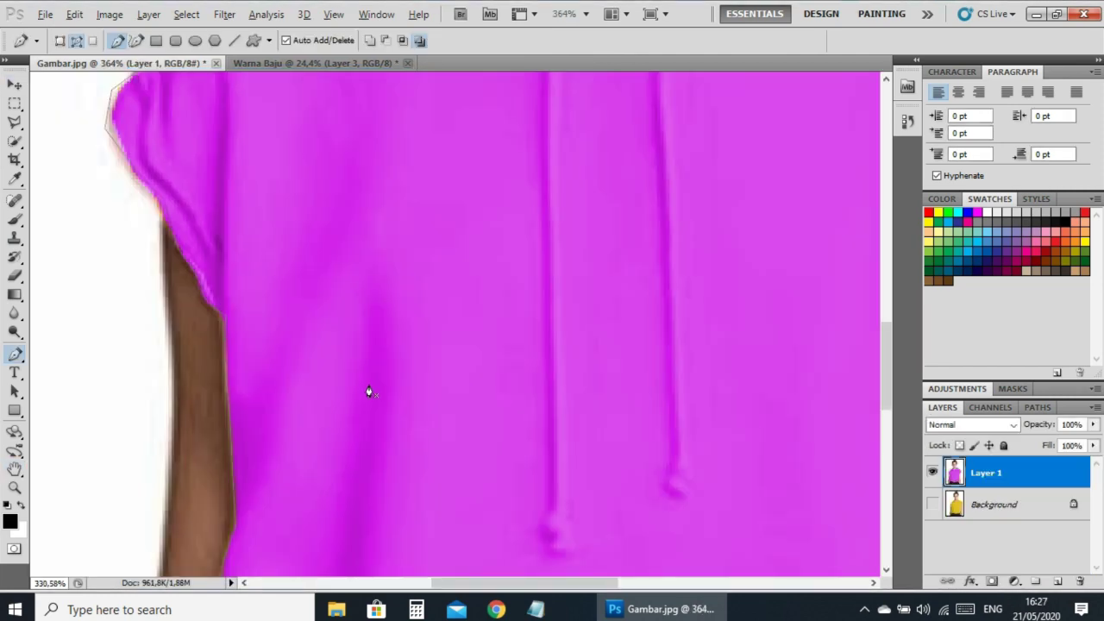
Zoom out, make a selection from the hoodie path, and bring up Hue/Saturation with Ctrl+U.
scroll(426, 348, down, 1)
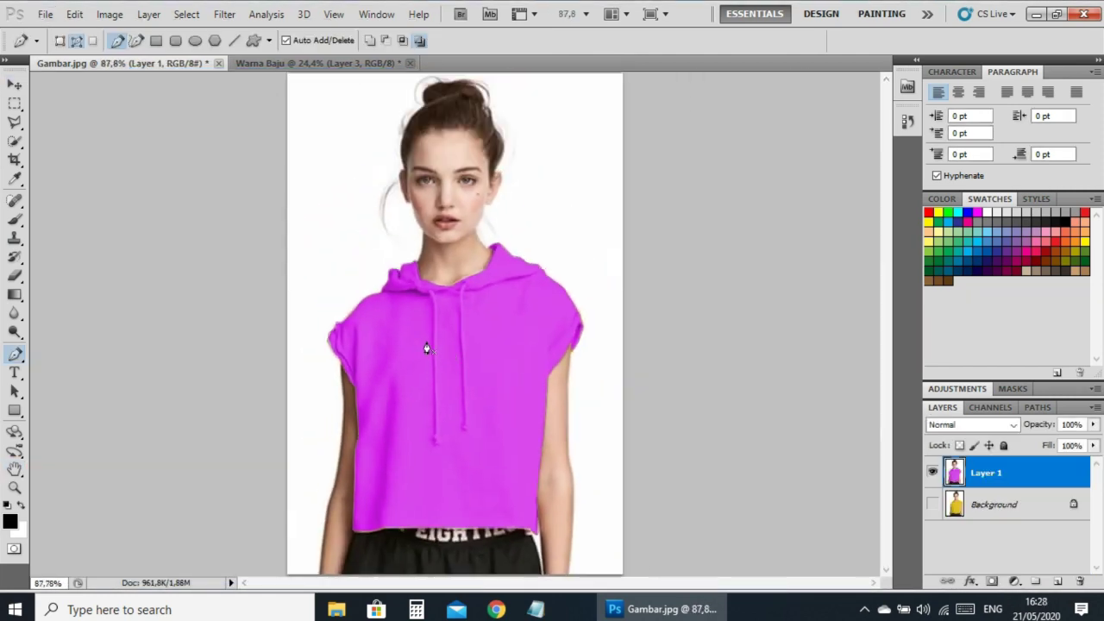
right_click(459, 345)
click(501, 415)
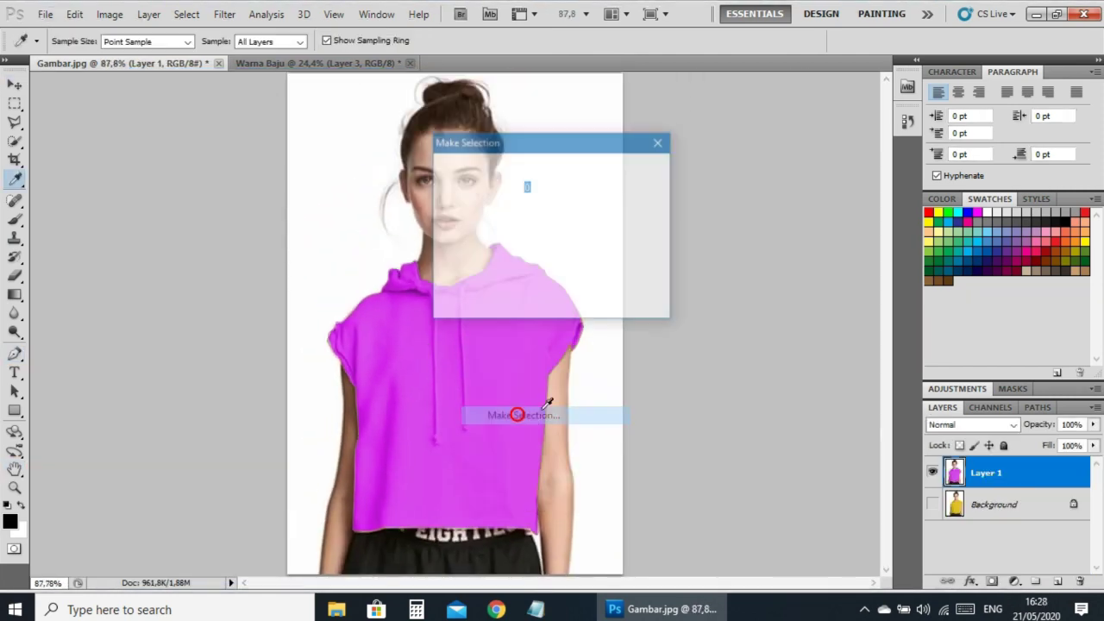
click(630, 176)
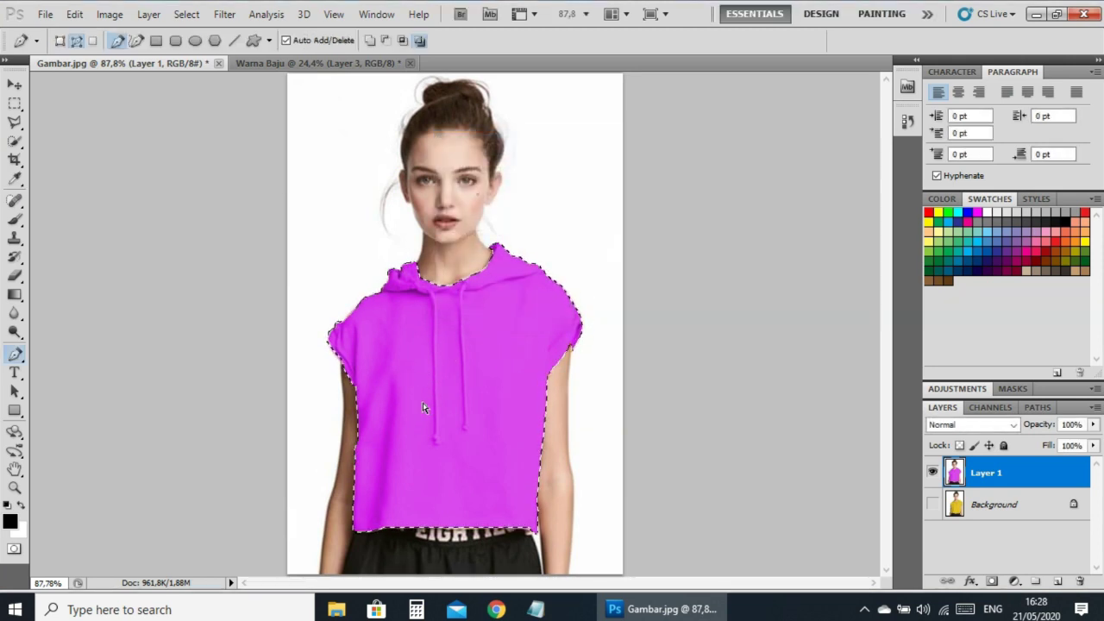
key(ctrl+u)
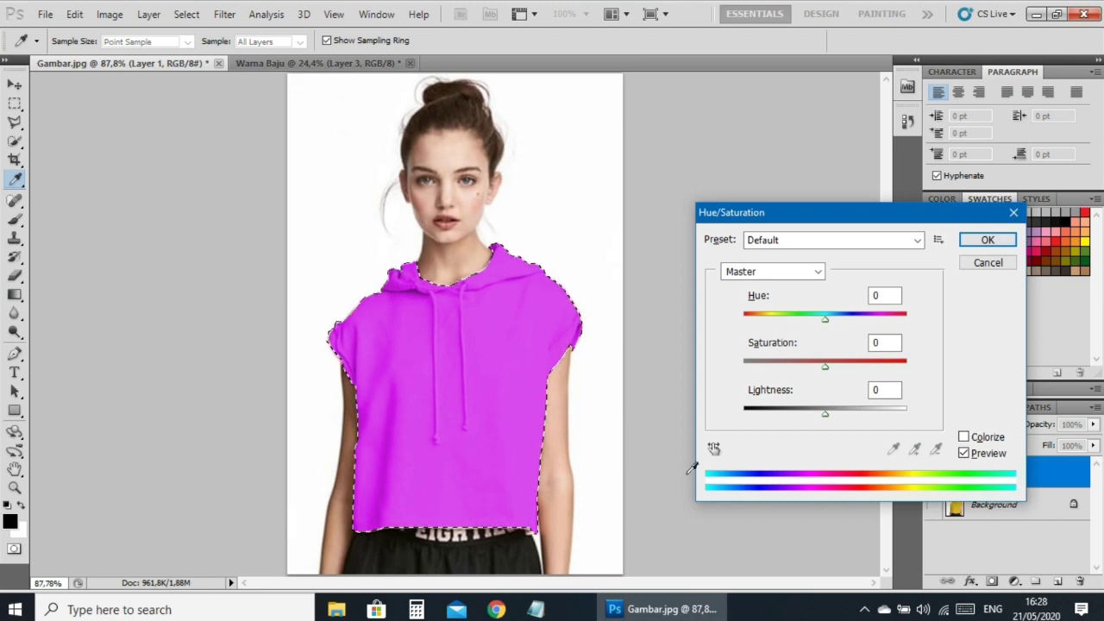
Turn on Colorize and shift the hoodie from pink to a vivid, darker green.
click(964, 438)
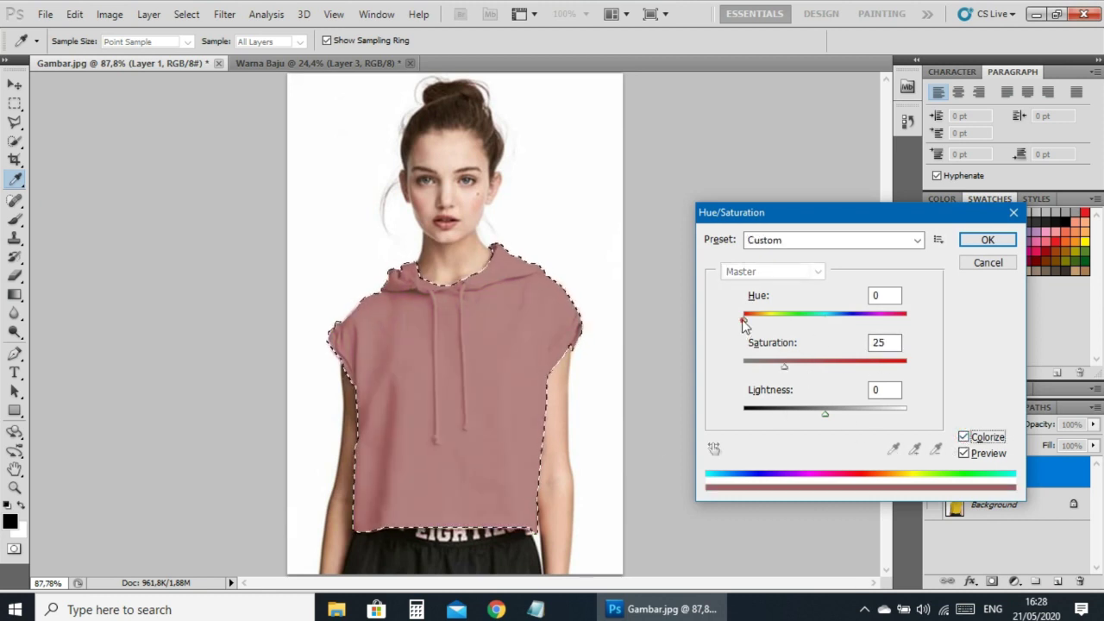
mouse_move(744, 318)
mouse_down()
mouse_move(817, 323)
mouse_move(798, 320)
mouse_up()
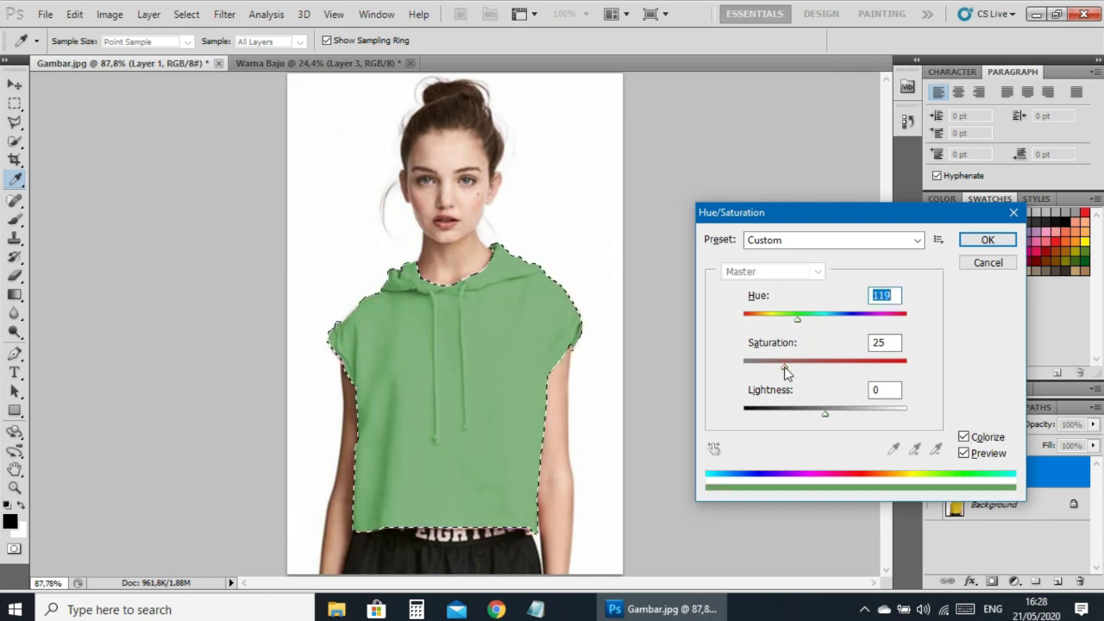
mouse_move(784, 367)
mouse_down()
mouse_move(874, 366)
mouse_move(864, 366)
mouse_up()
drag(825, 414, 776, 423)
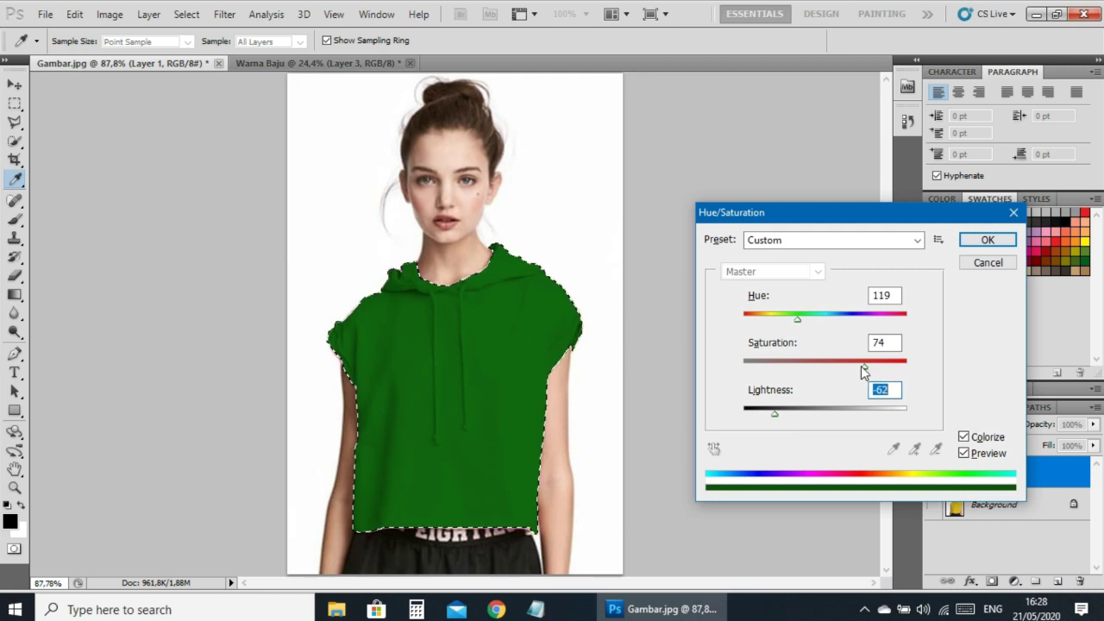
drag(864, 365, 808, 371)
drag(775, 414, 798, 412)
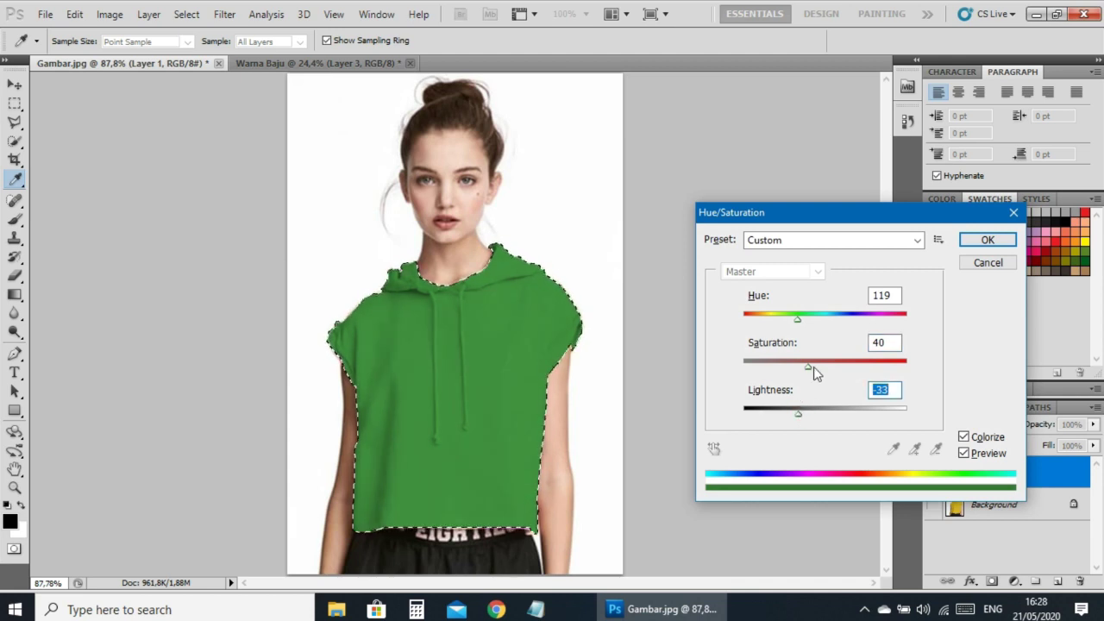
Fine-tune the green to Hue 122, Saturation 45, Lightness -36 and apply it.
mouse_move(799, 320)
mouse_down()
mouse_move(813, 320)
mouse_move(799, 324)
mouse_up()
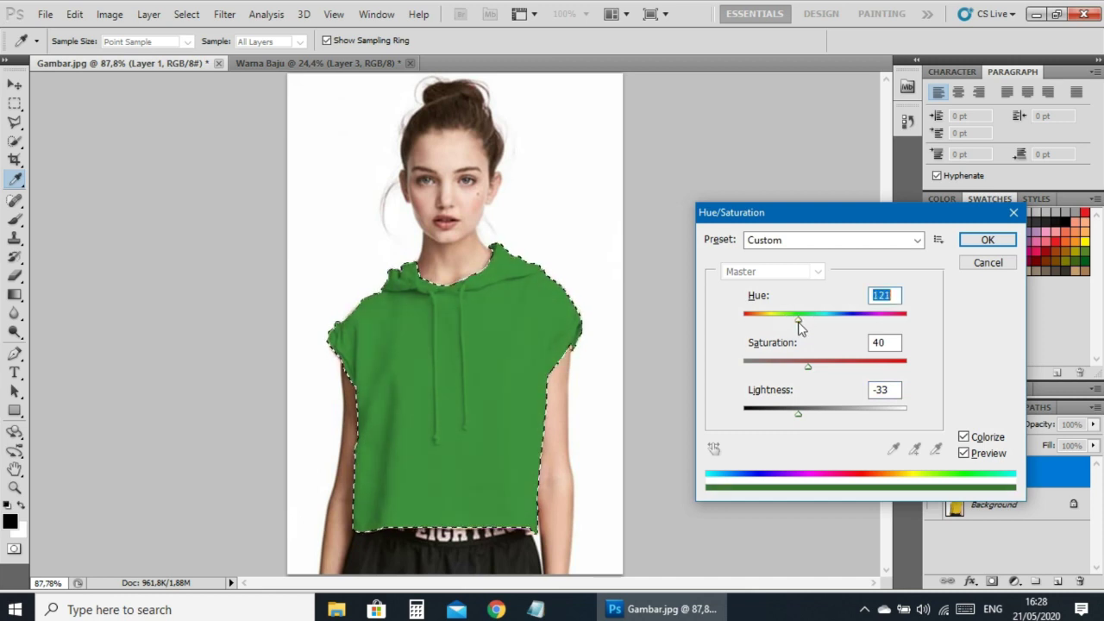
mouse_move(806, 368)
mouse_down()
mouse_move(771, 371)
mouse_move(826, 367)
mouse_up()
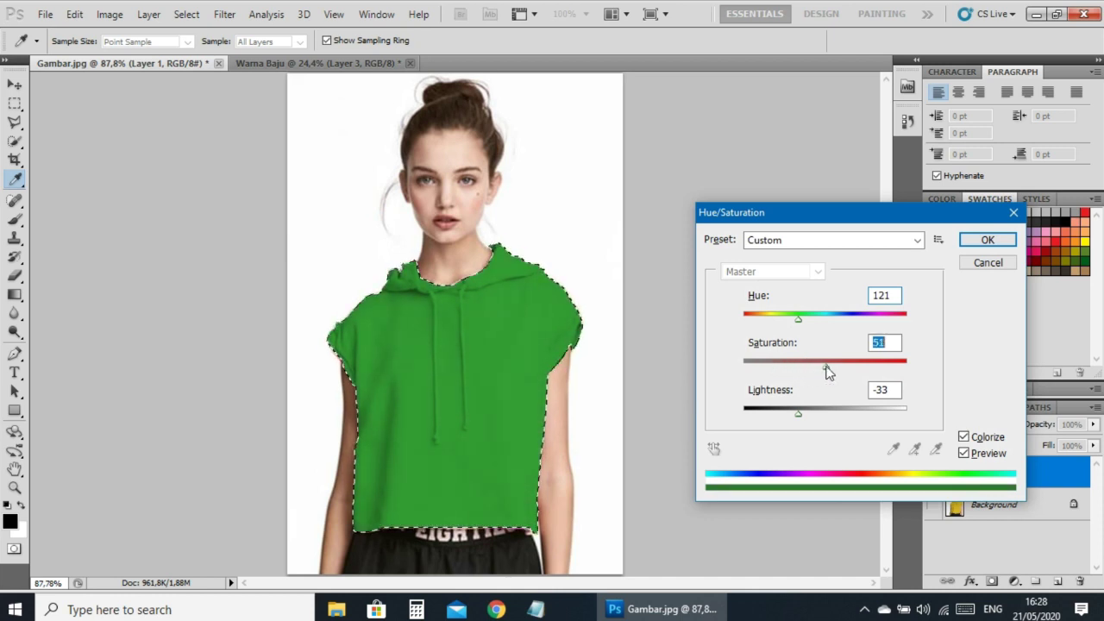
drag(799, 414, 801, 413)
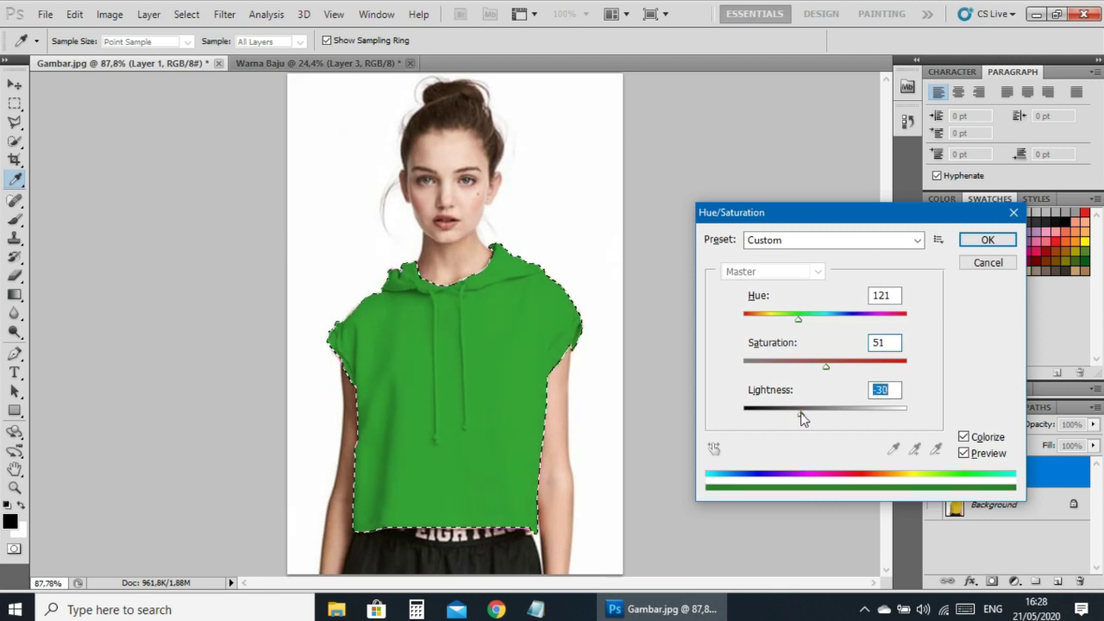
drag(825, 367, 811, 366)
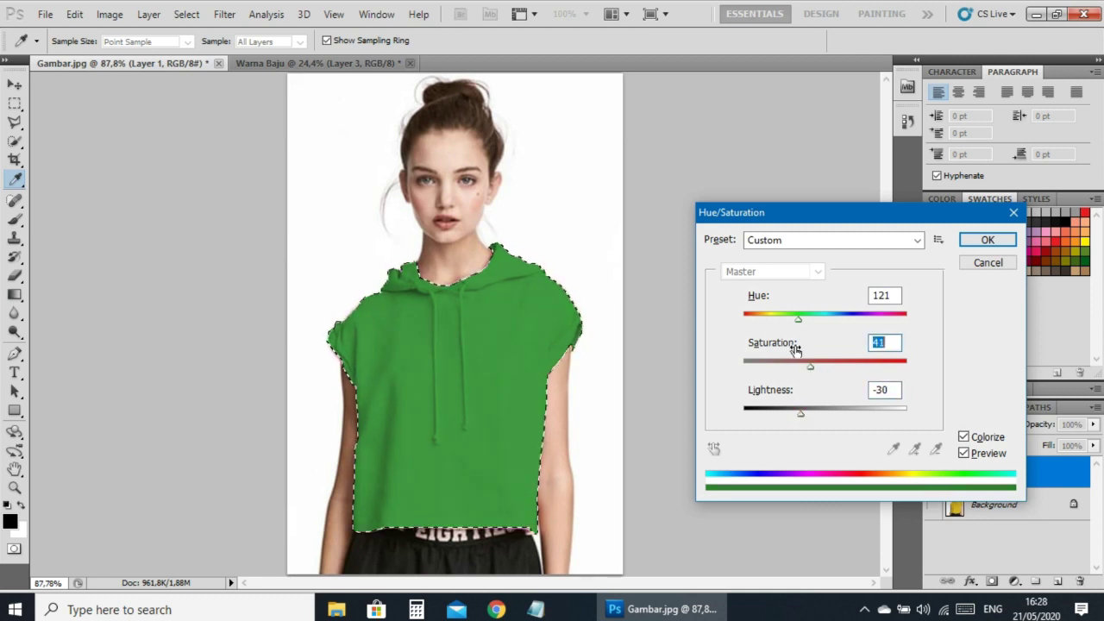
mouse_move(801, 319)
mouse_down()
mouse_move(811, 322)
mouse_move(800, 320)
mouse_up()
drag(805, 364, 816, 368)
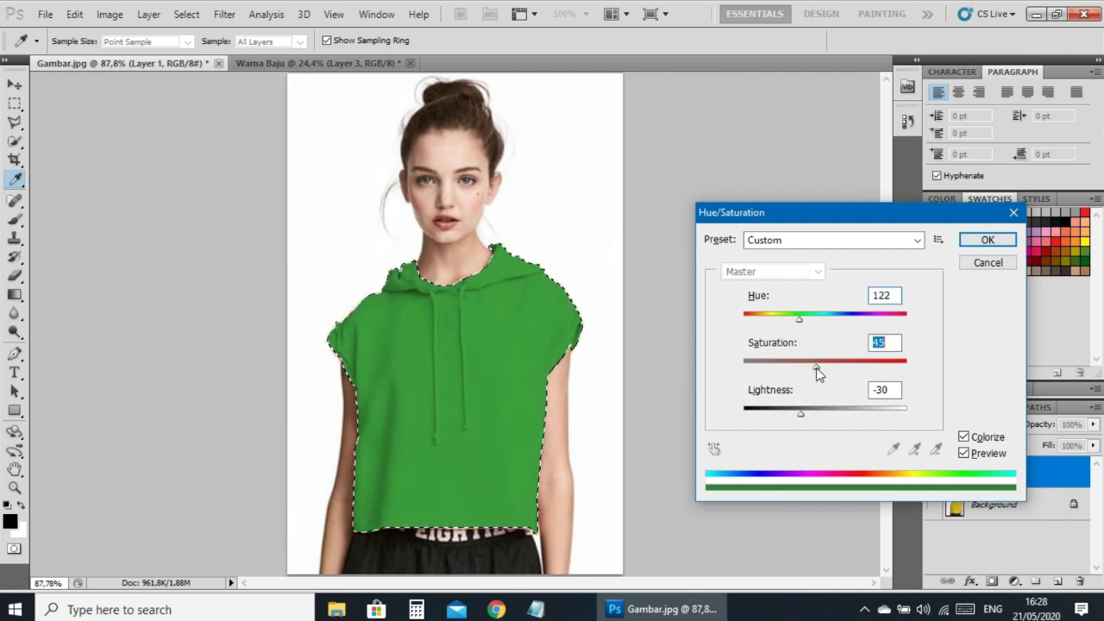
drag(801, 412, 794, 413)
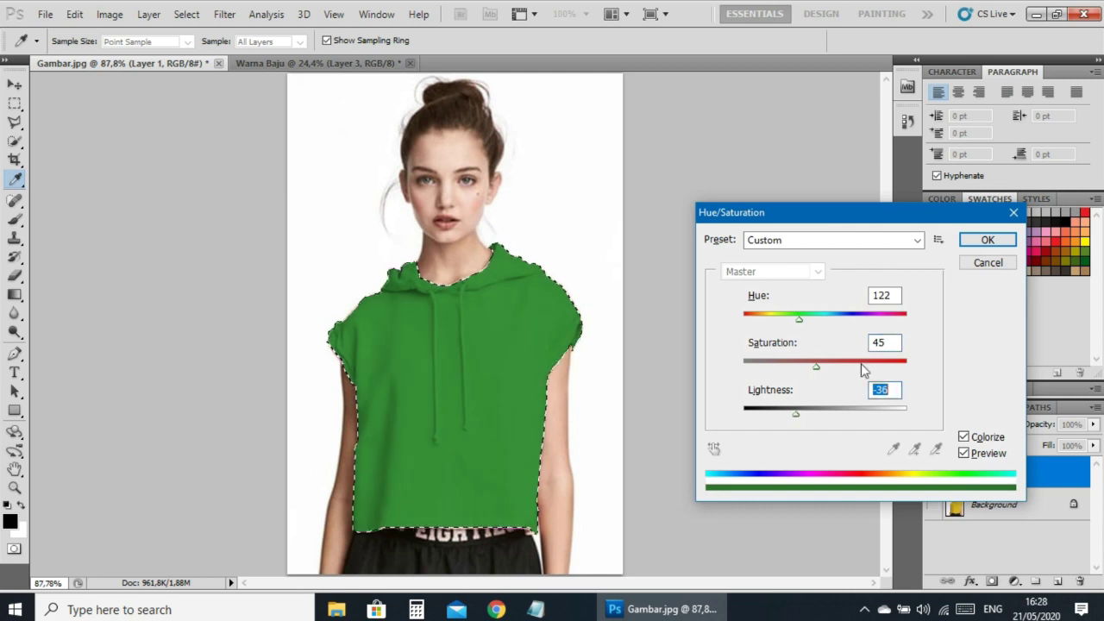
click(987, 240)
key(p)
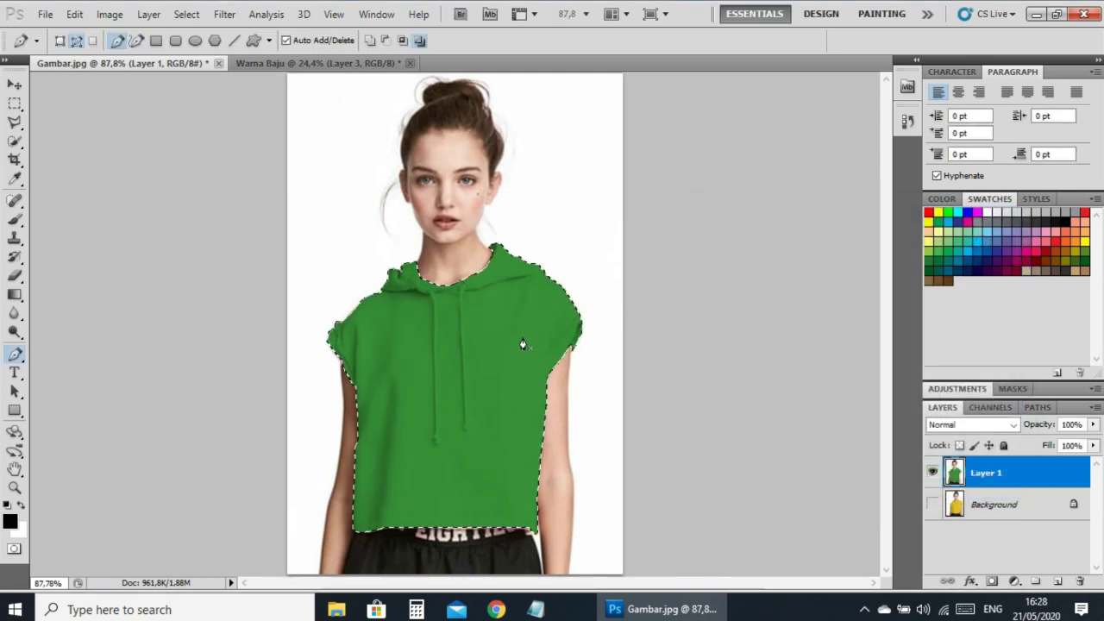
Deselect and save the green version as Hijau.jpg, accepting the default JPEG quality.
key(ctrl+d)
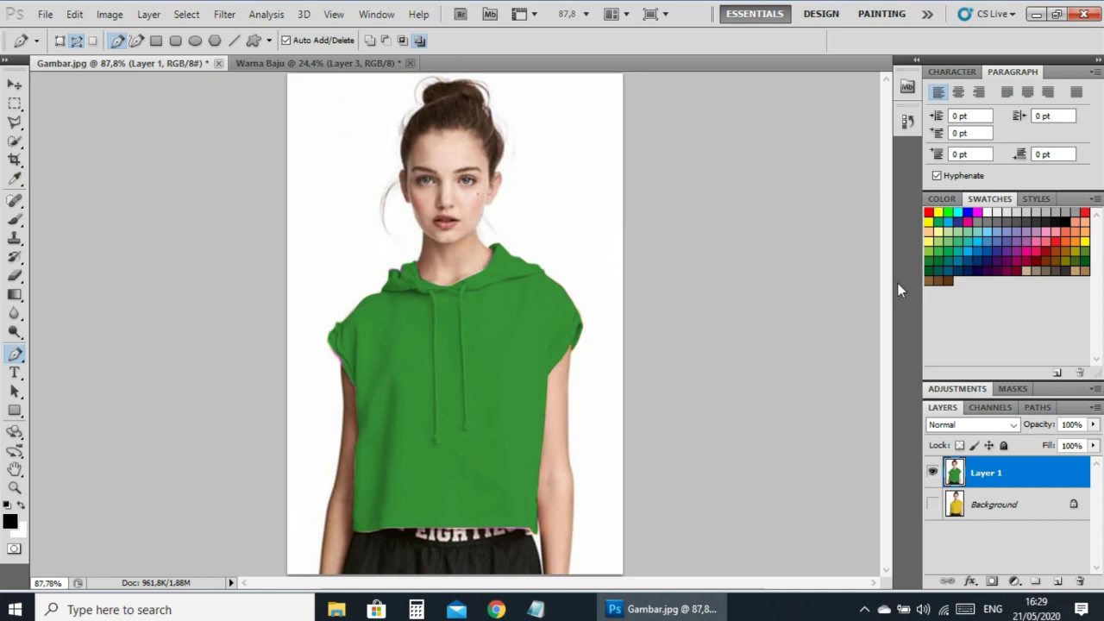
scroll(837, 310, down, 1)
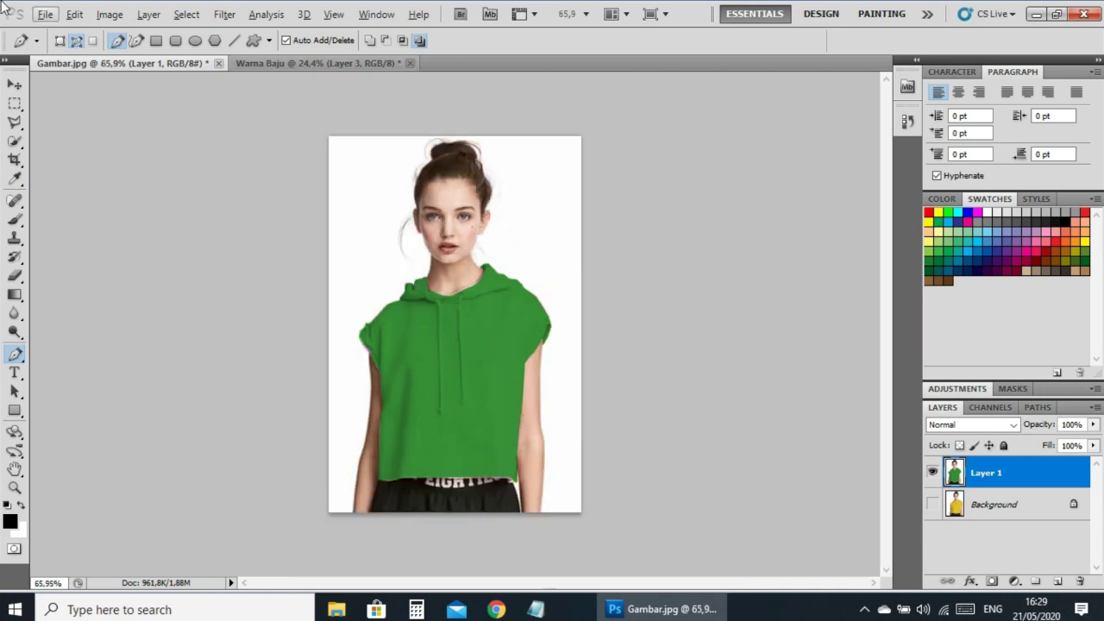
click(44, 14)
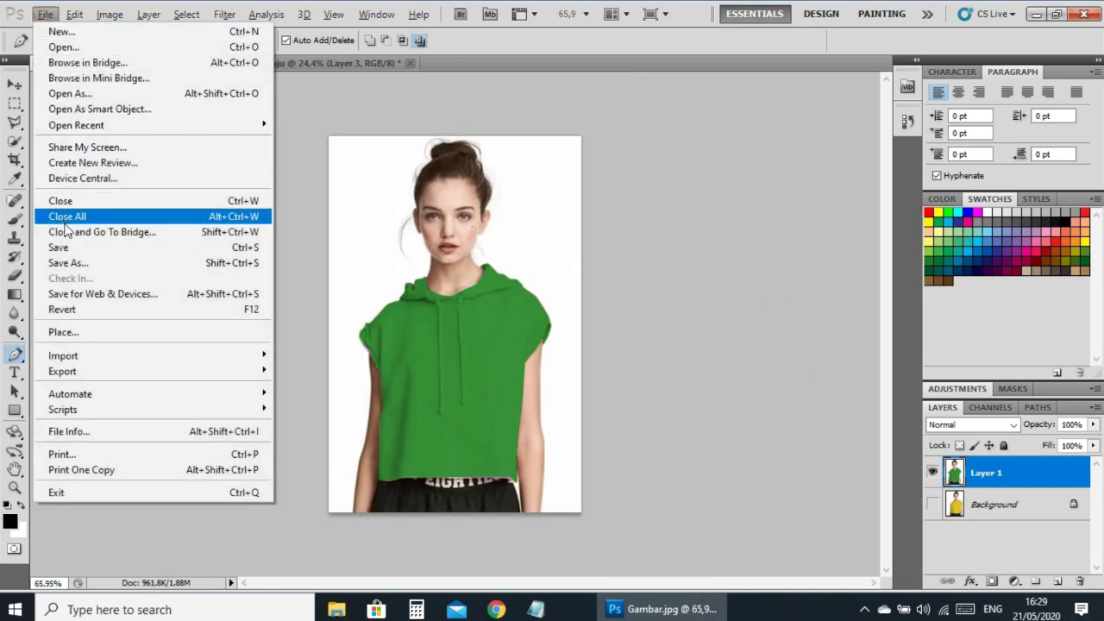
click(76, 270)
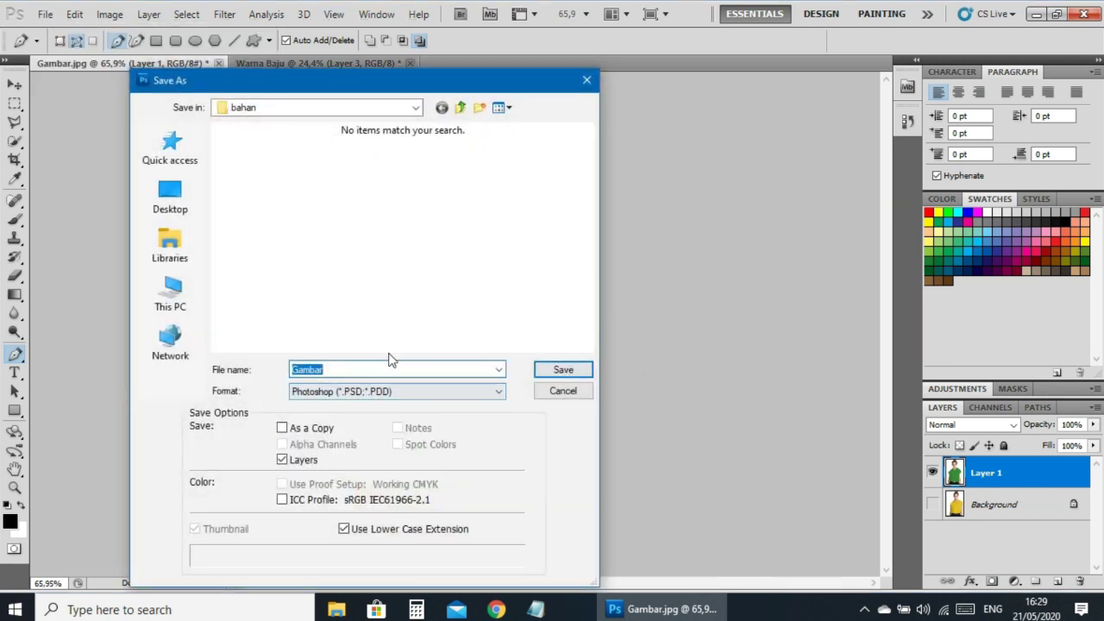
text(Hijau)
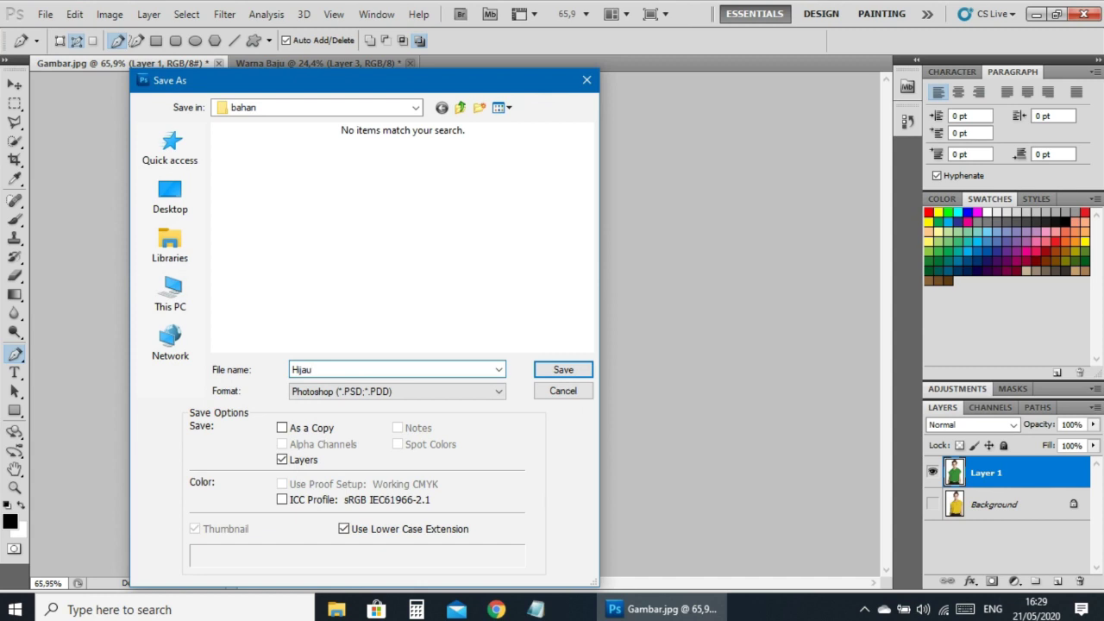
click(495, 390)
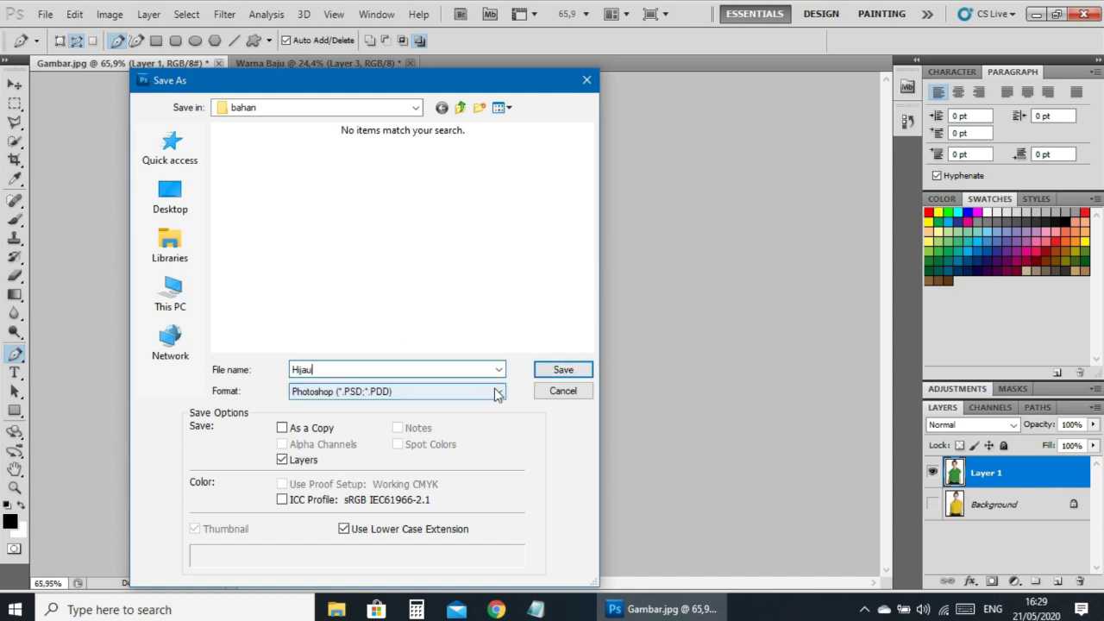
click(343, 502)
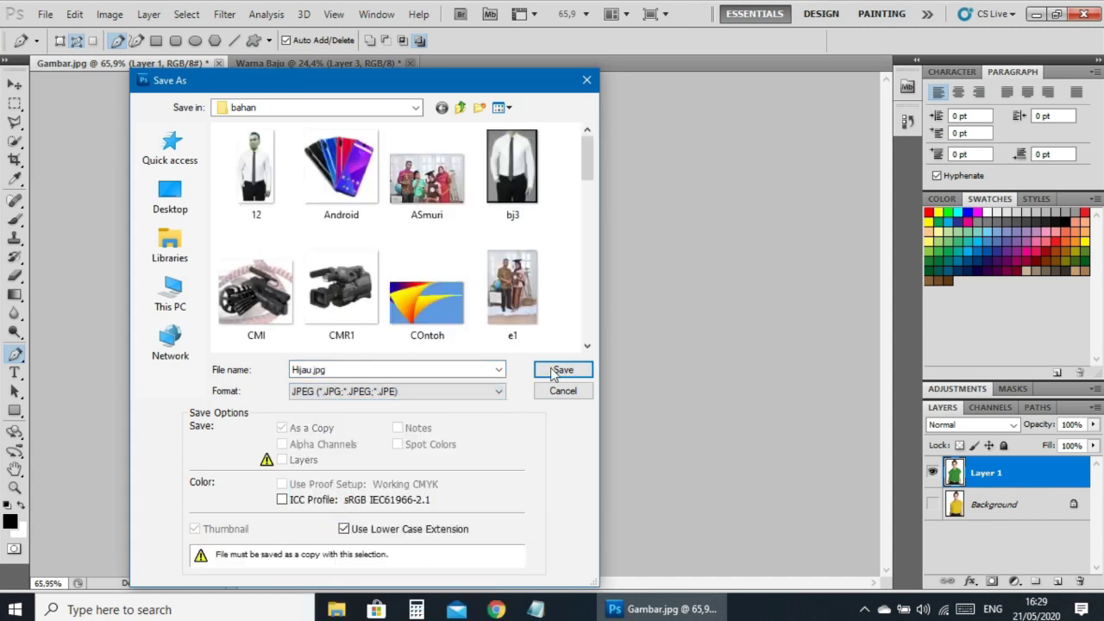
click(559, 371)
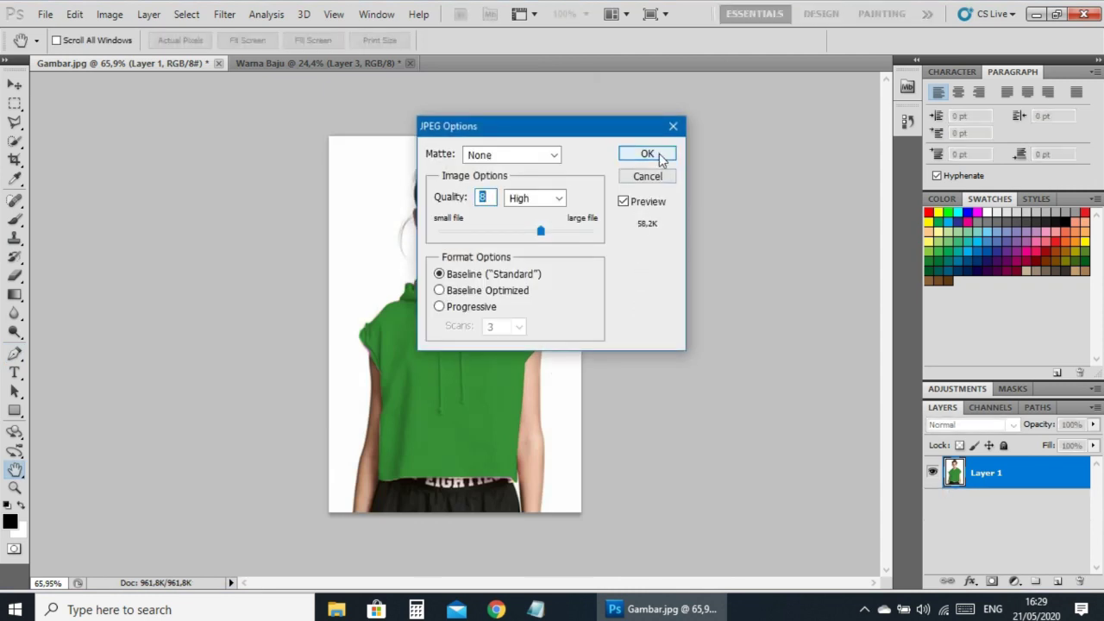
click(649, 157)
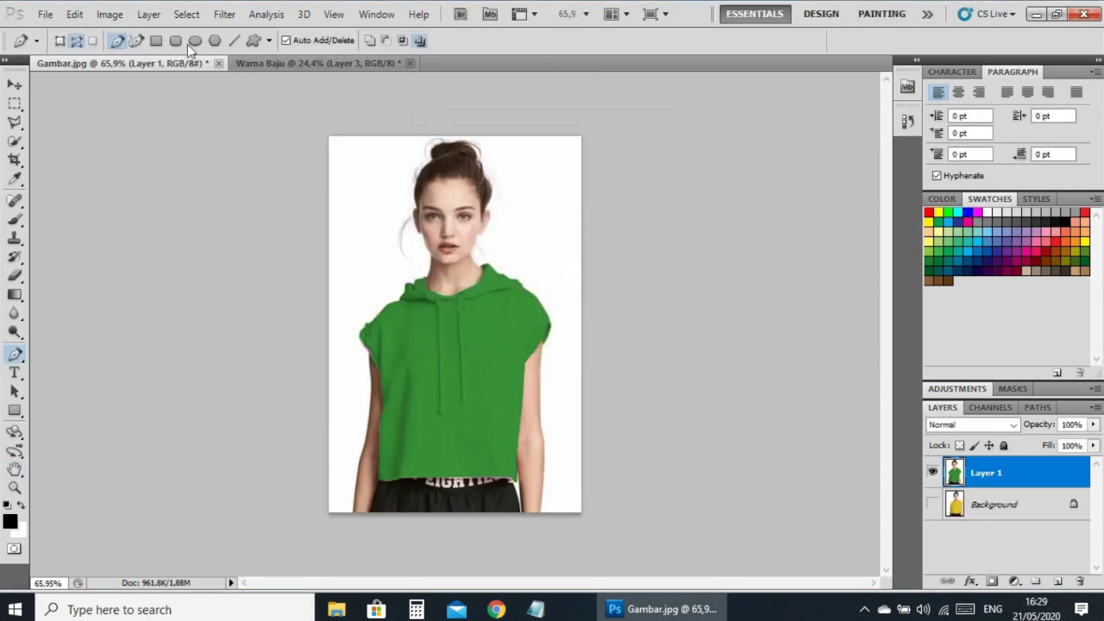
Close the Warna Baju document without saving.
click(410, 63)
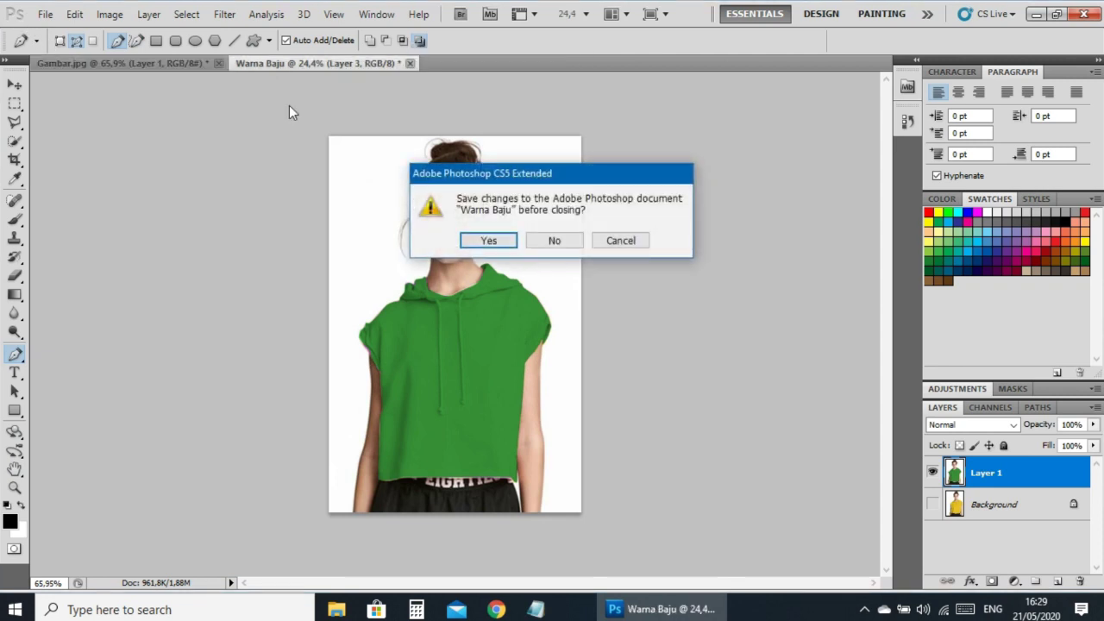
click(555, 241)
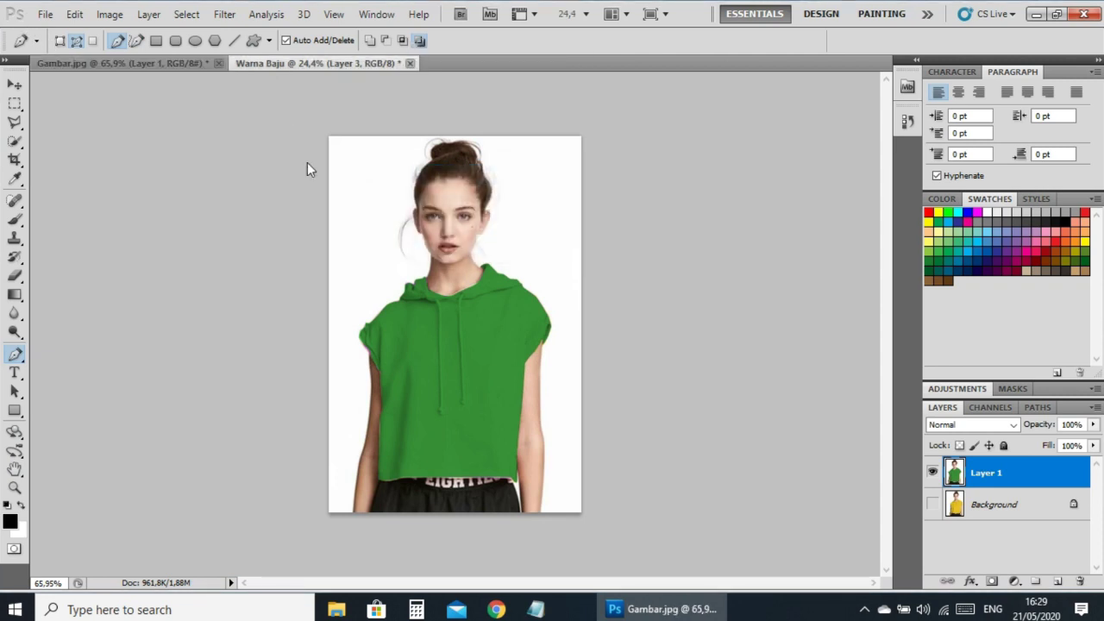
click(45, 15)
Create a new white A4 document and rotate it 90° CW to landscape.
click(64, 32)
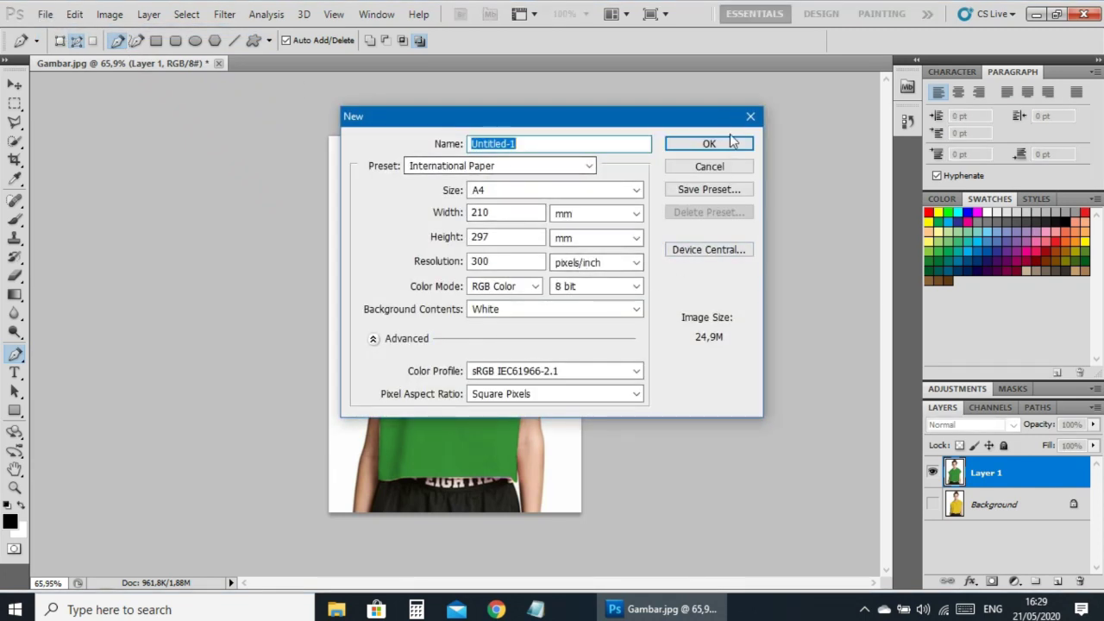
click(730, 141)
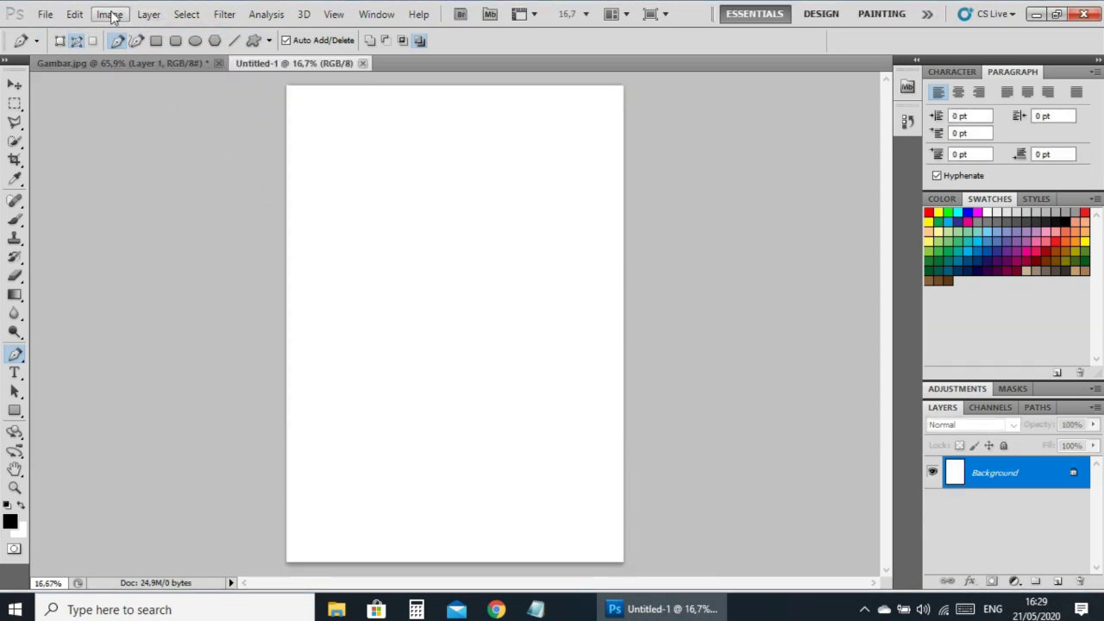
click(110, 15)
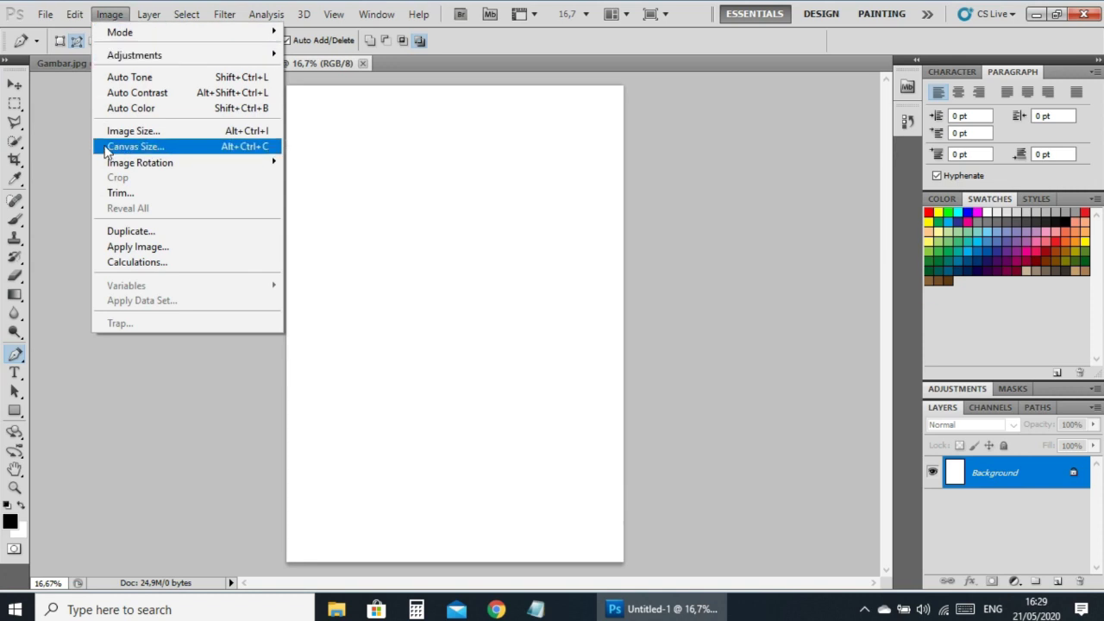
mouse_move(140, 162)
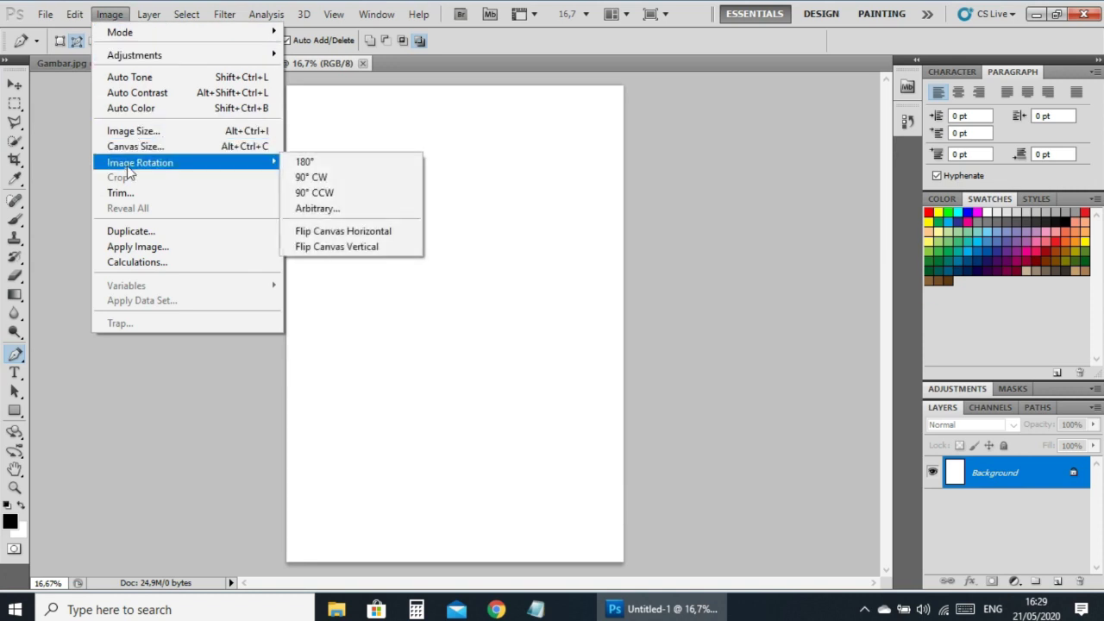
click(333, 177)
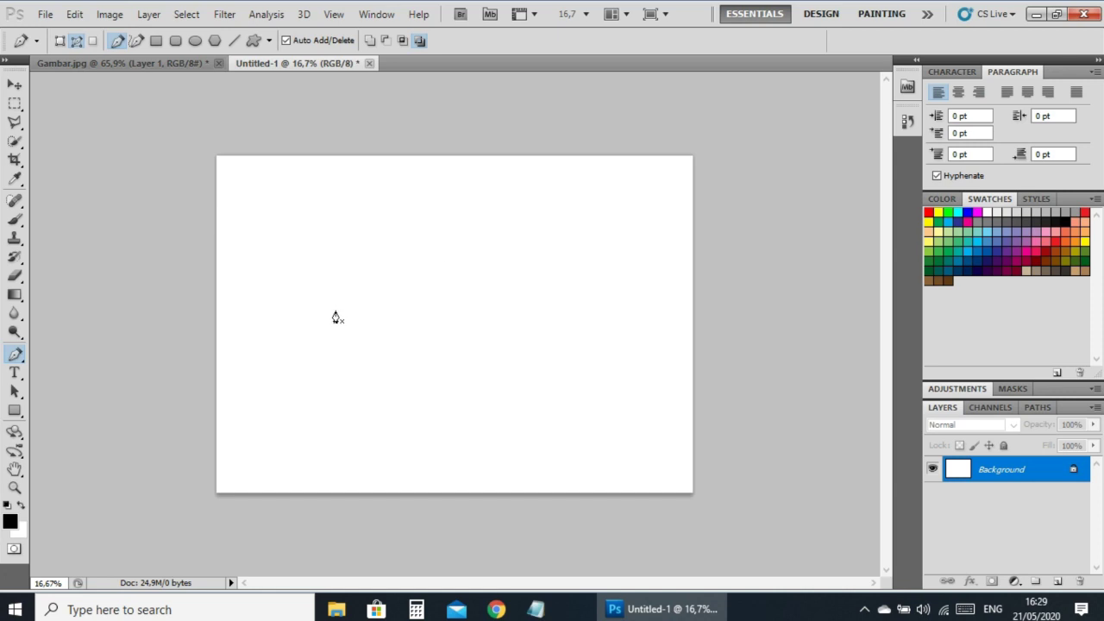
Open Gambar, Hijau and Kuning together from the bahan folder.
click(45, 14)
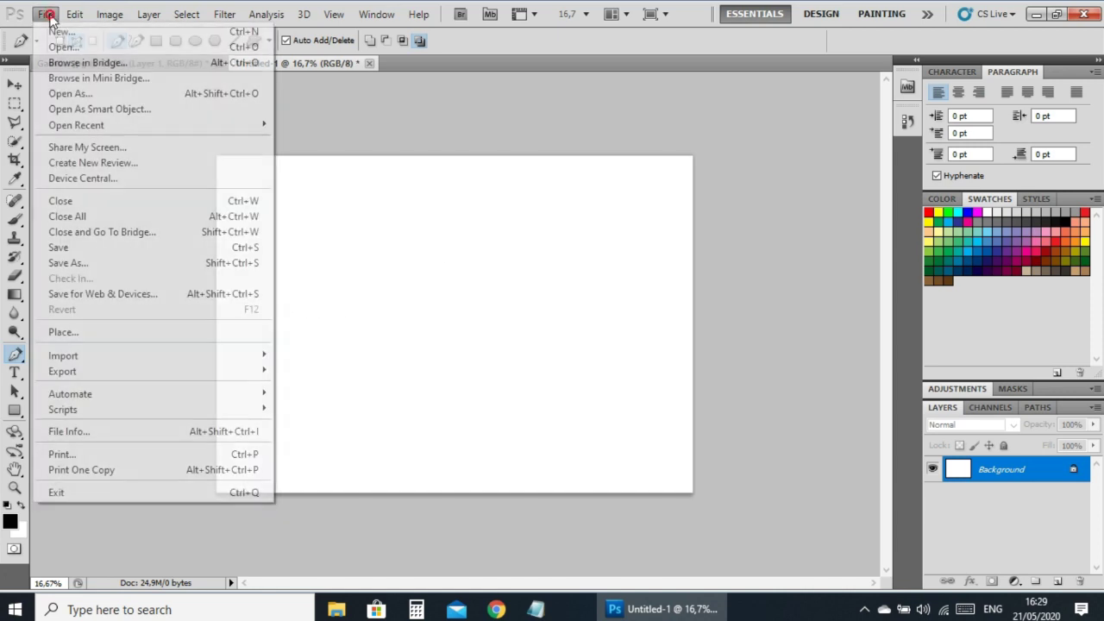
click(66, 49)
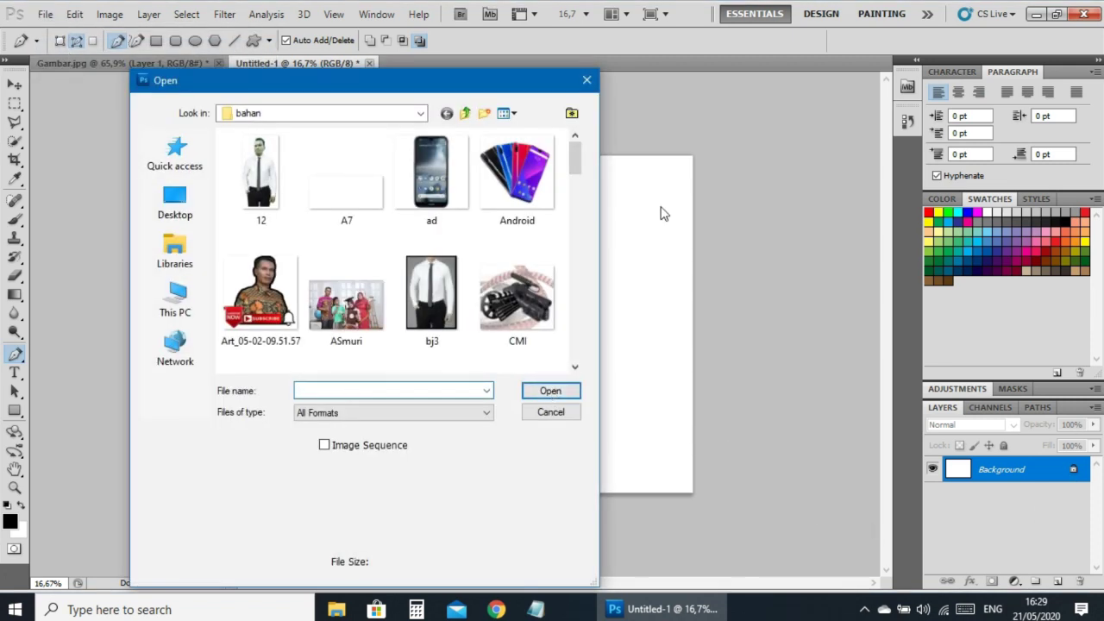
drag(576, 160, 575, 211)
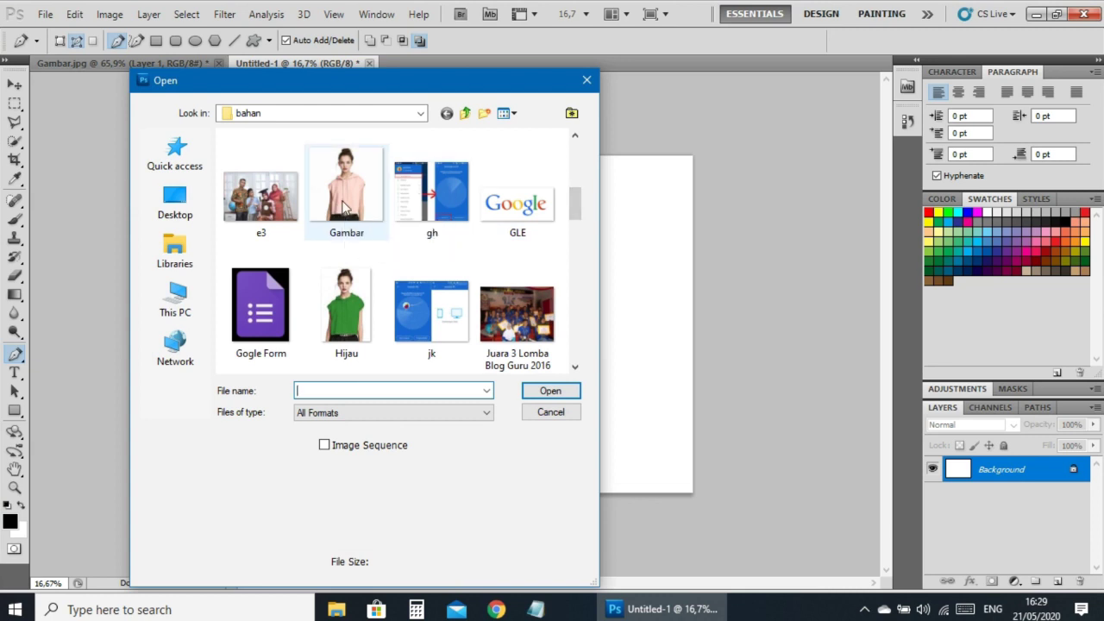
click(344, 207)
ctrl+click(346, 306)
drag(576, 214, 579, 244)
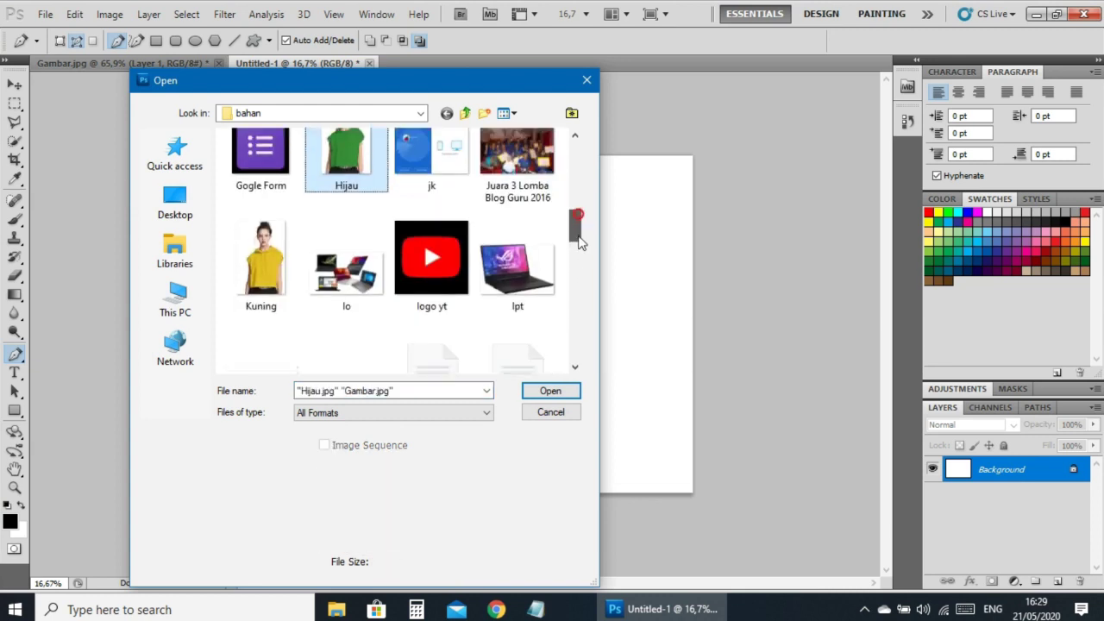
ctrl+click(262, 245)
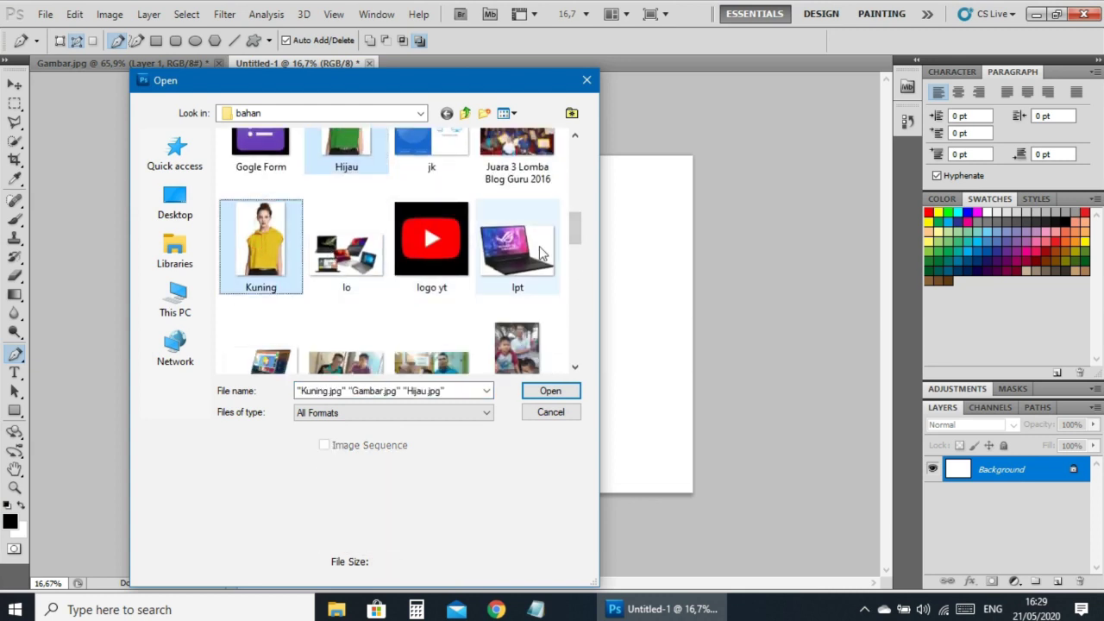
click(535, 389)
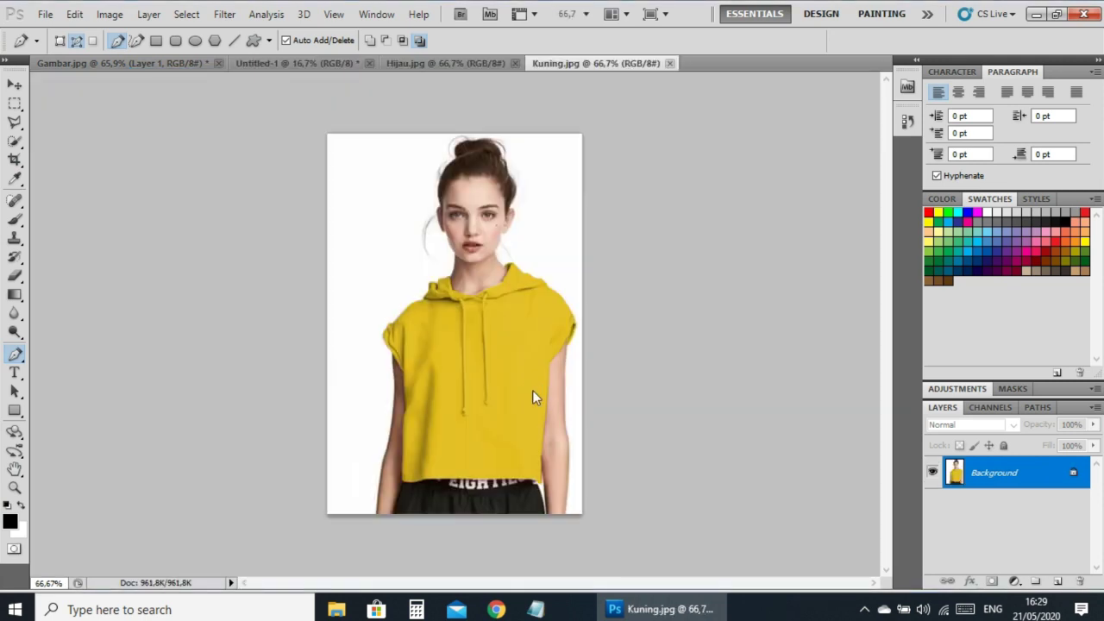
Quick-select the white background in Gambar.jpg and drag the green-hoodie image onto Untitled-1.
click(121, 65)
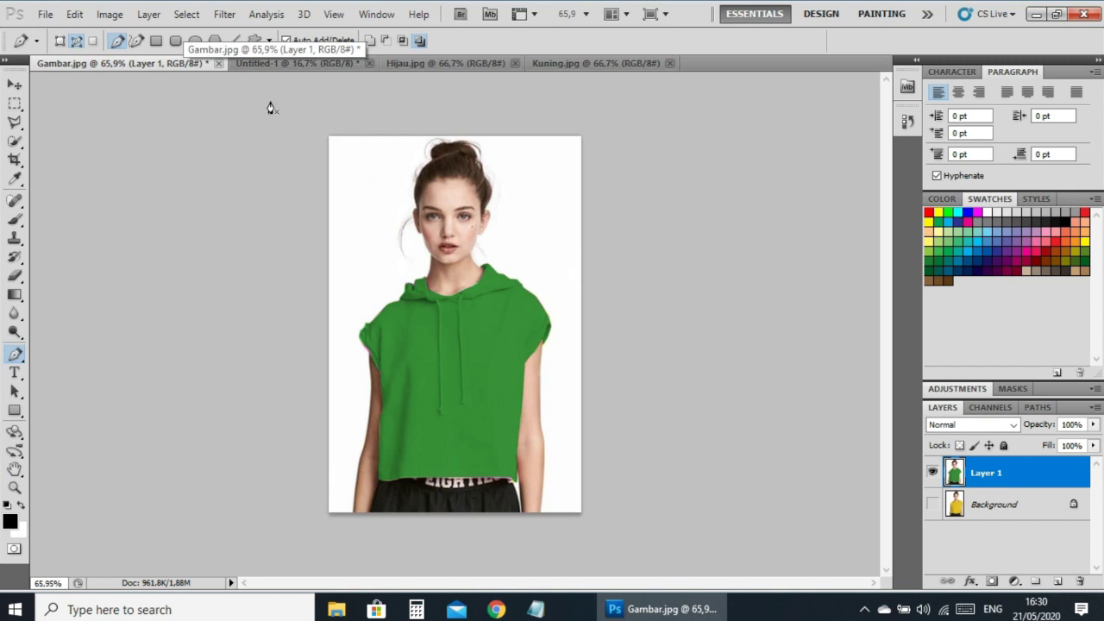
click(279, 63)
click(132, 63)
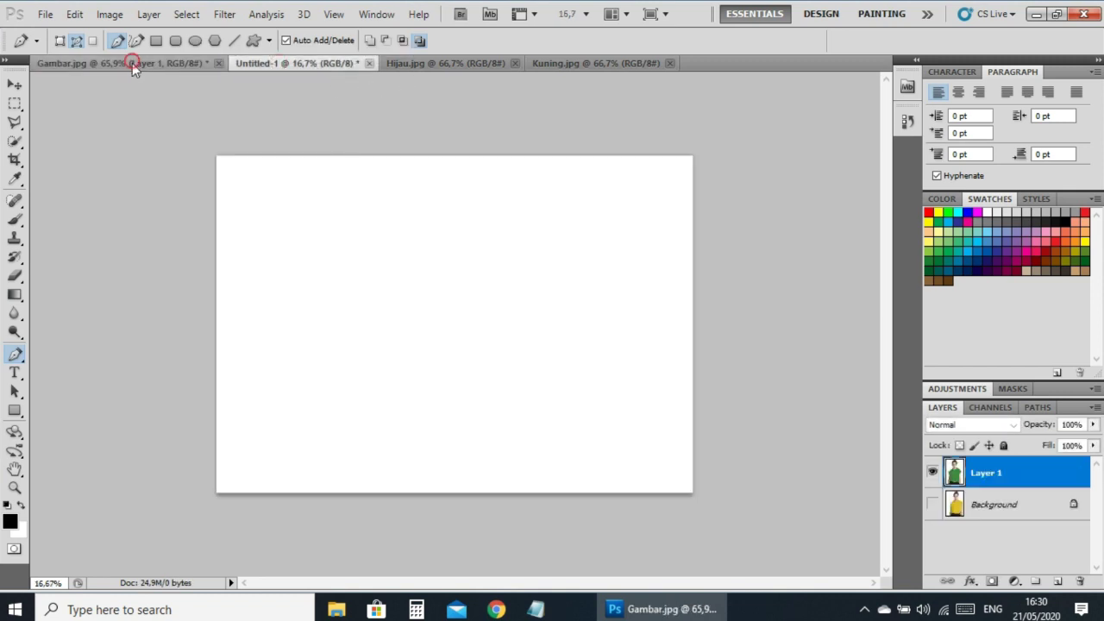
click(14, 141)
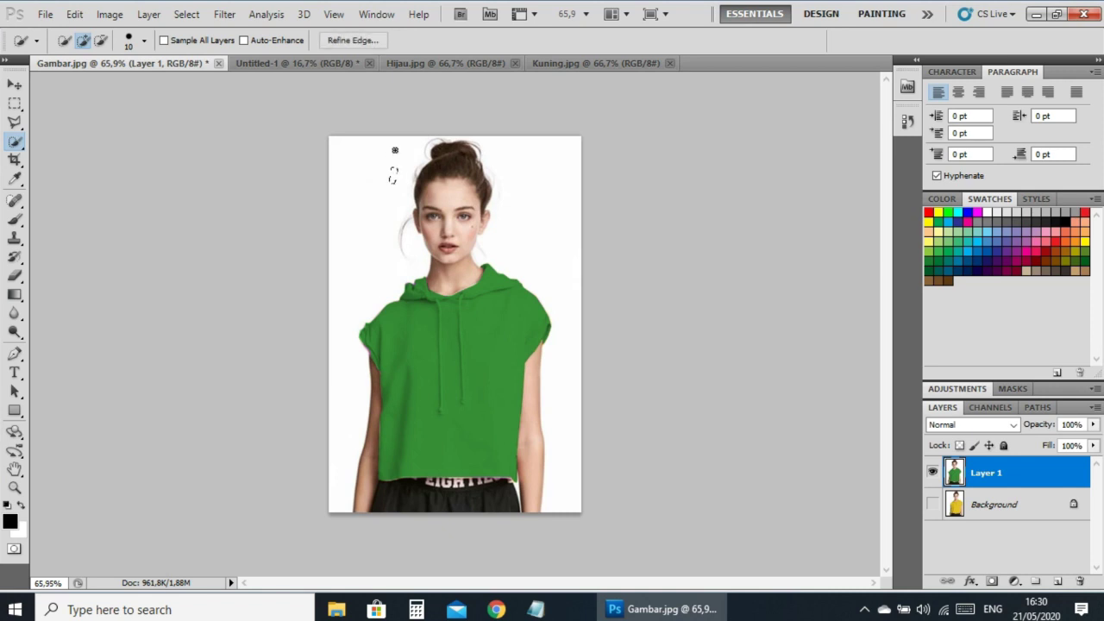
mouse_move(328, 140)
mouse_down()
mouse_move(383, 178)
mouse_move(535, 167)
mouse_move(545, 256)
mouse_up()
key(v)
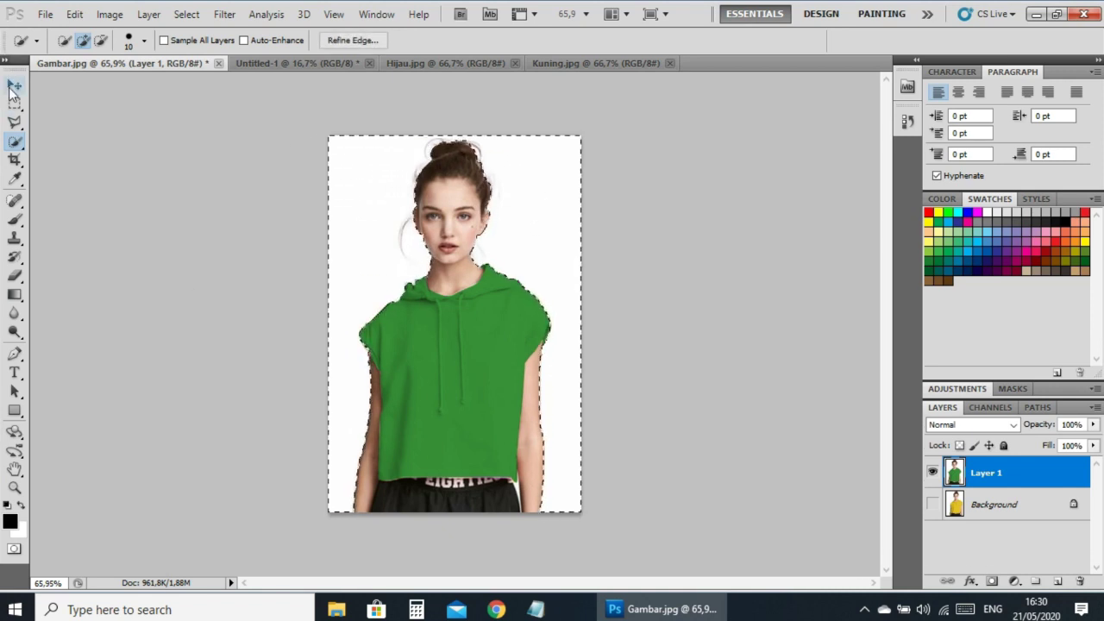
mouse_move(480, 377)
mouse_down()
mouse_move(285, 63)
mouse_move(312, 298)
mouse_move(278, 294)
mouse_up()
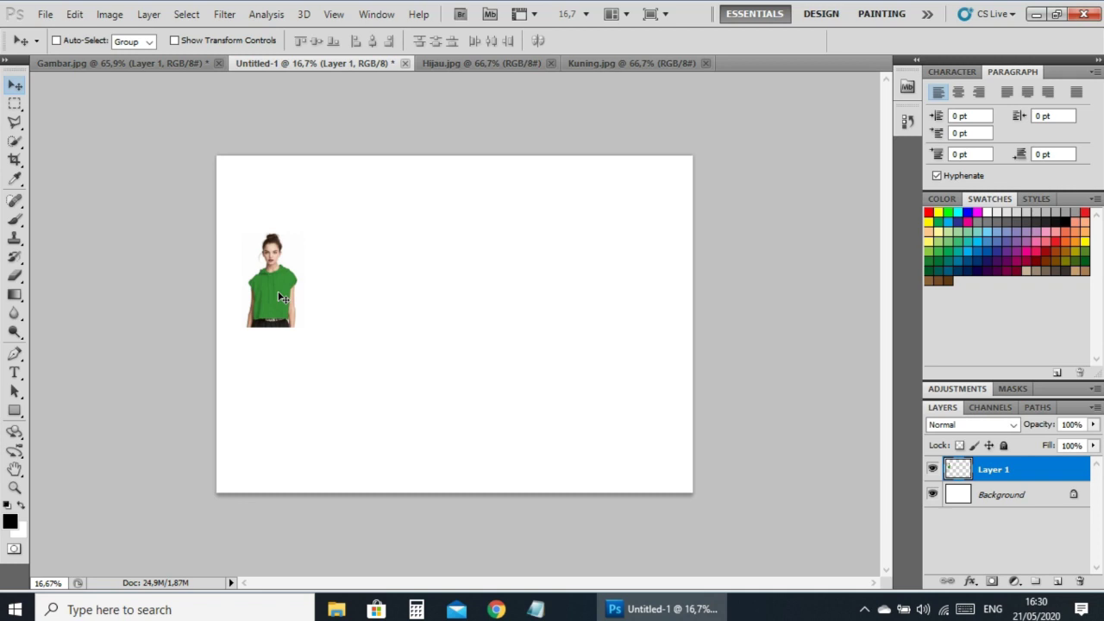
Scale the green-hoodie layer to about 259% and place it at the canvas's left.
key(ctrl+t)
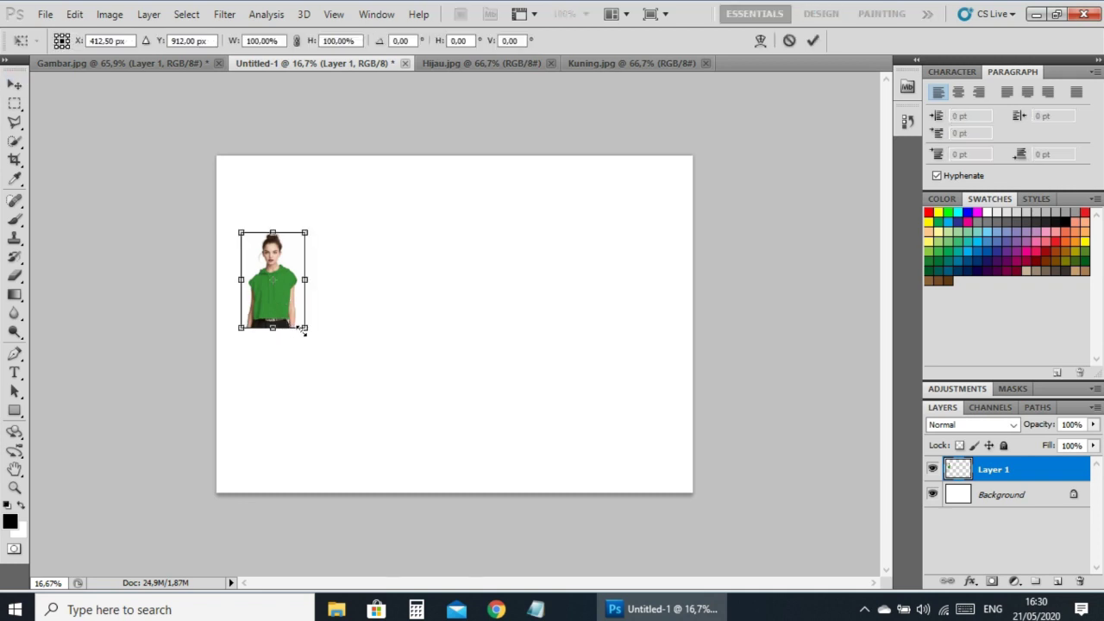
drag(304, 327, 385, 448)
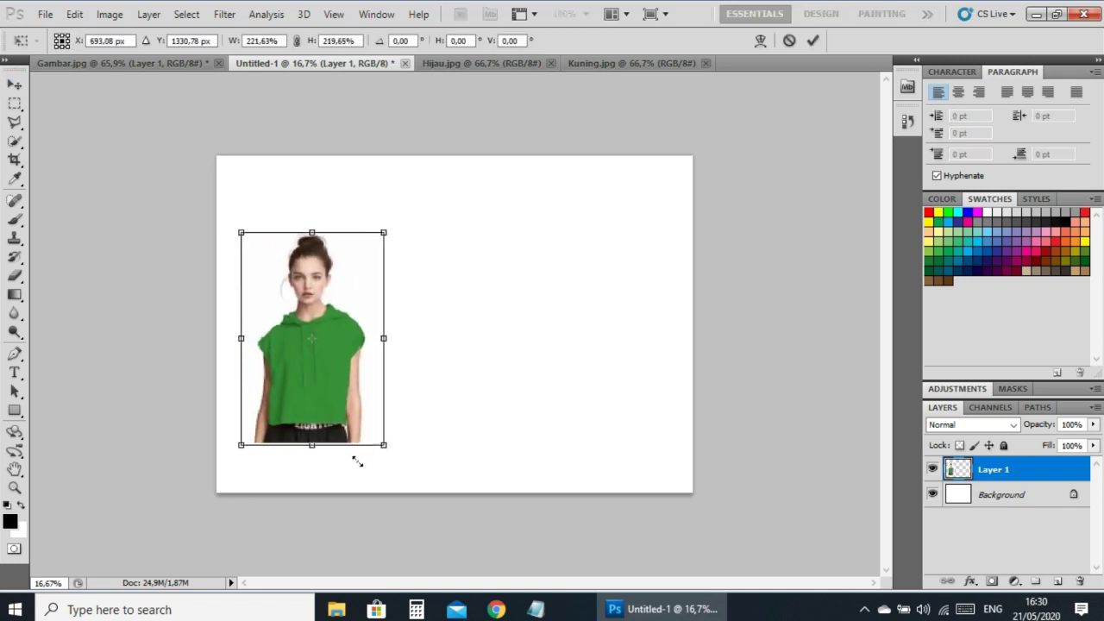
drag(241, 230, 220, 201)
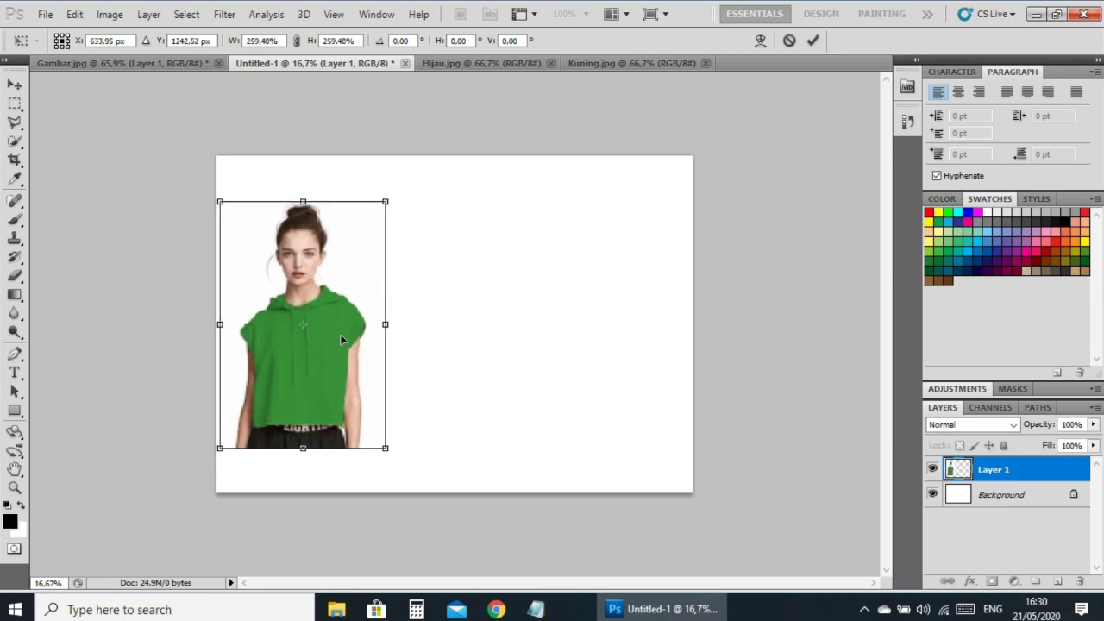
drag(335, 348, 340, 328)
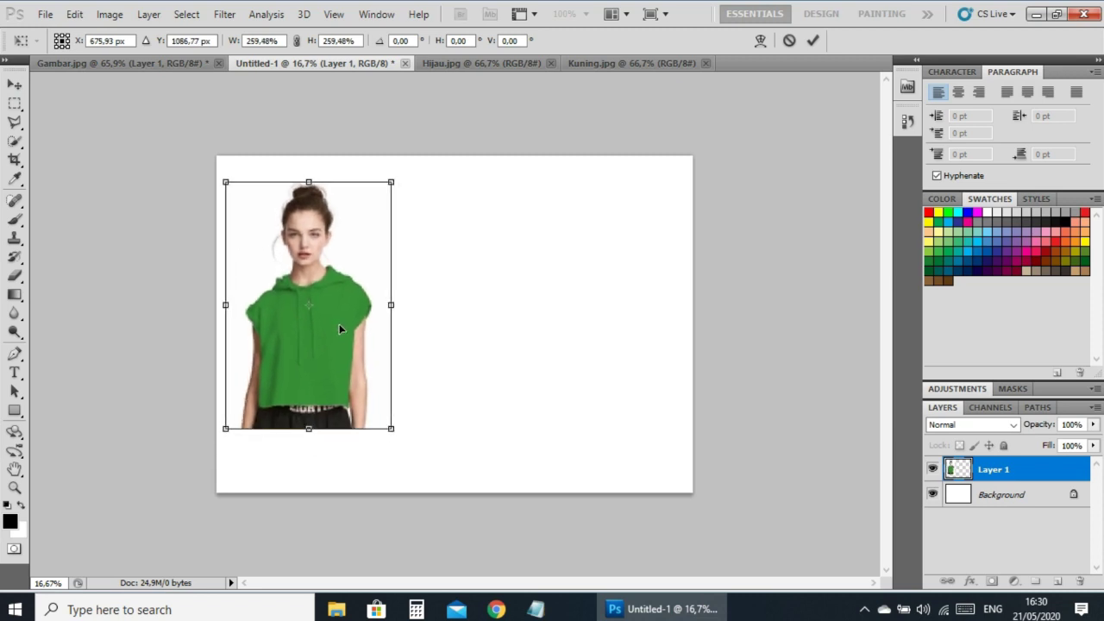
key(Return)
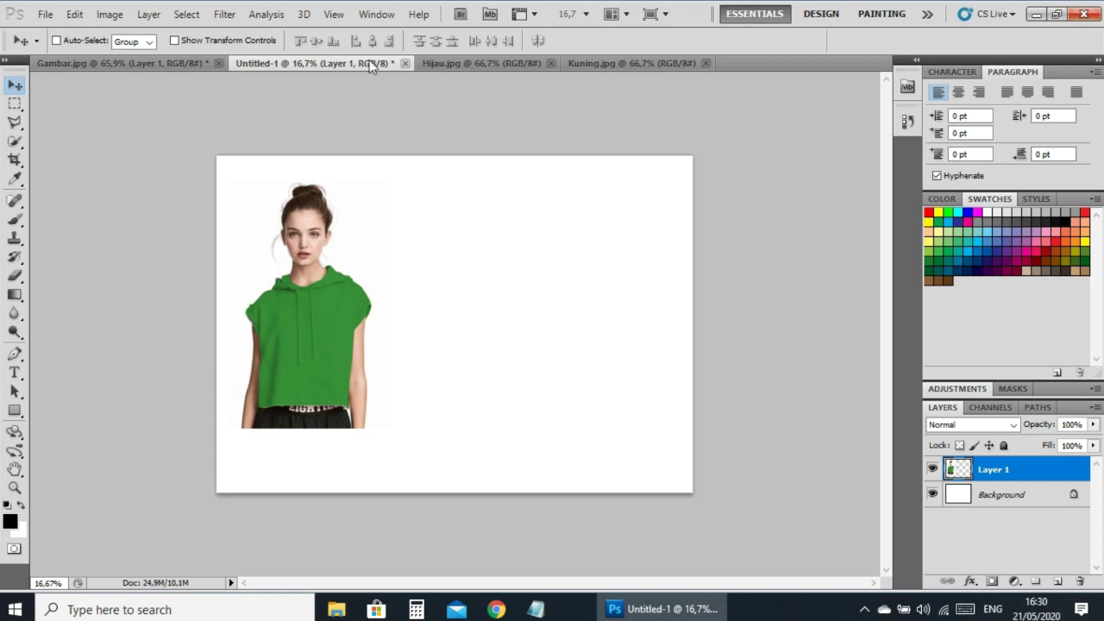
In Kuning.jpg, quick-select the whole white background around the yellow-hoodie model.
click(466, 64)
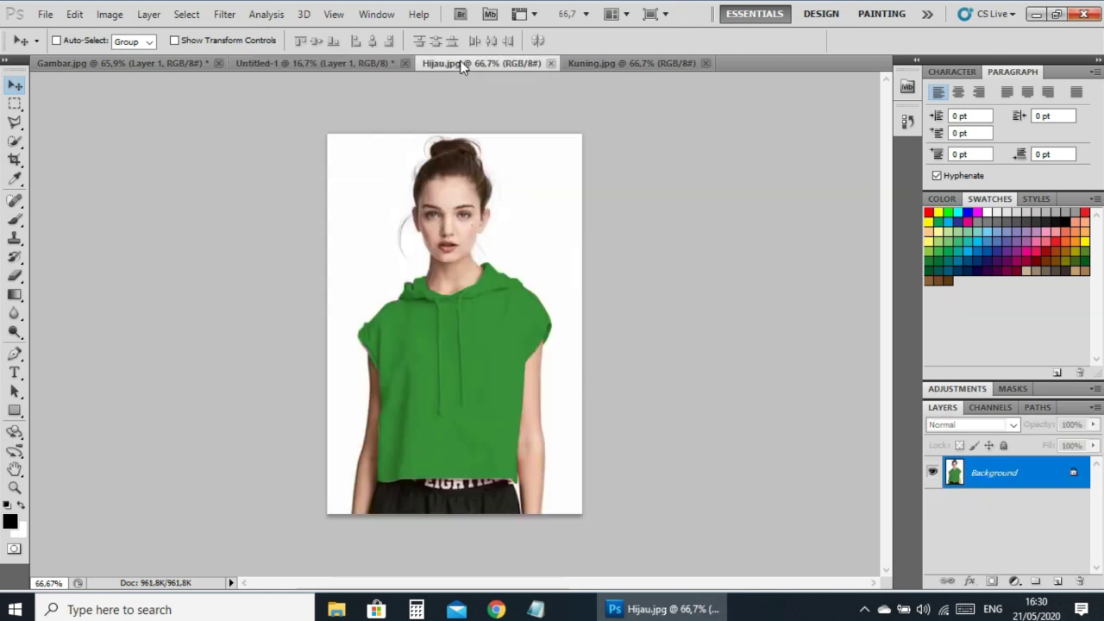
click(597, 60)
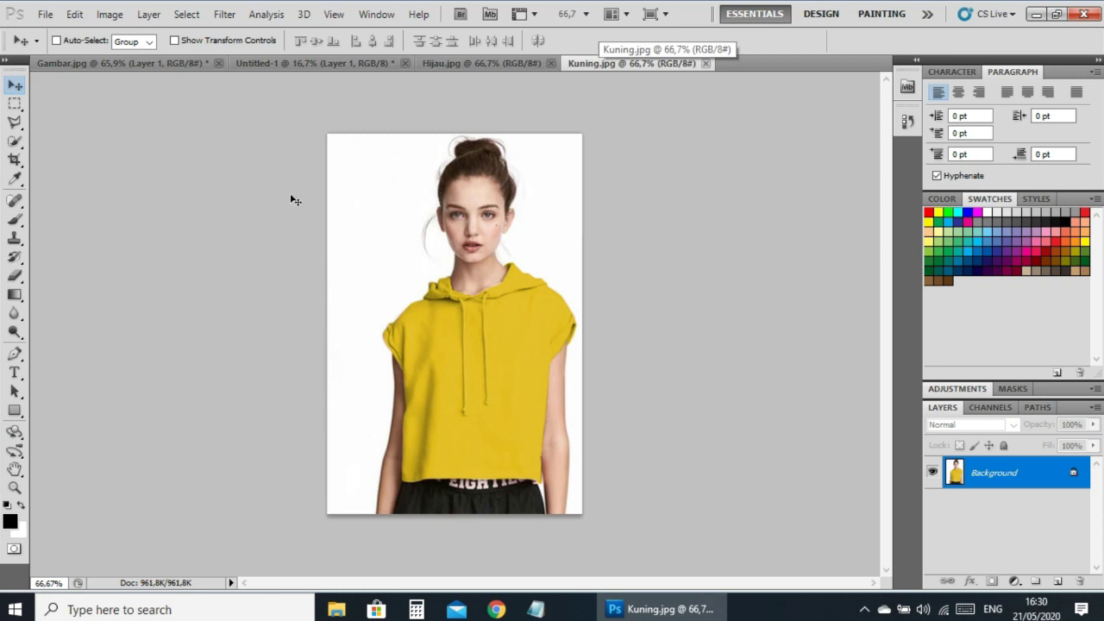
click(15, 140)
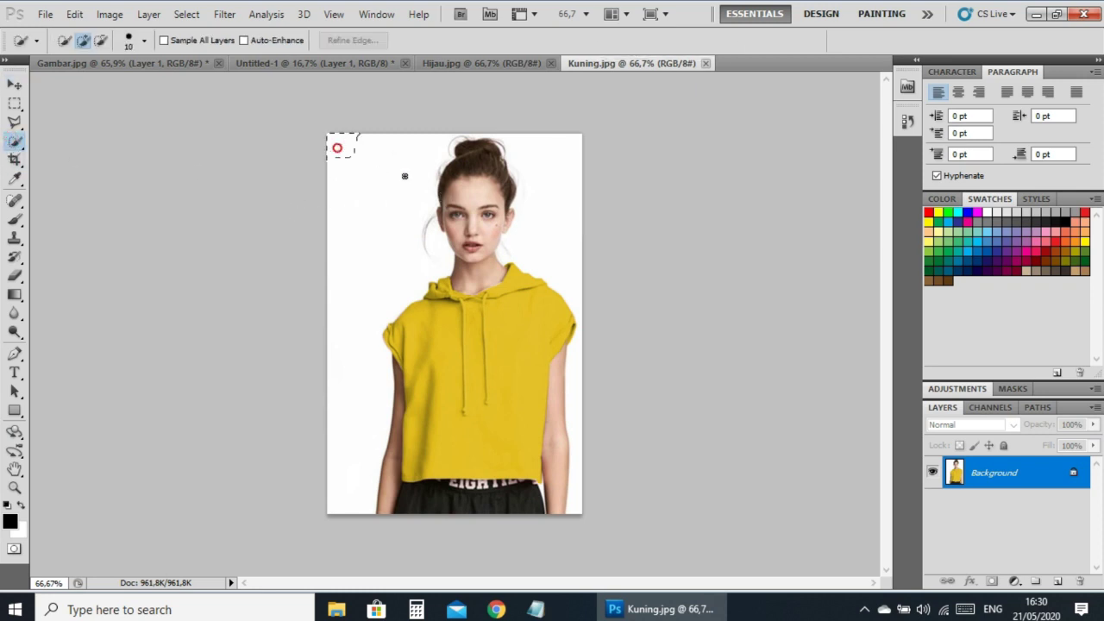
drag(338, 148, 379, 432)
drag(540, 163, 574, 422)
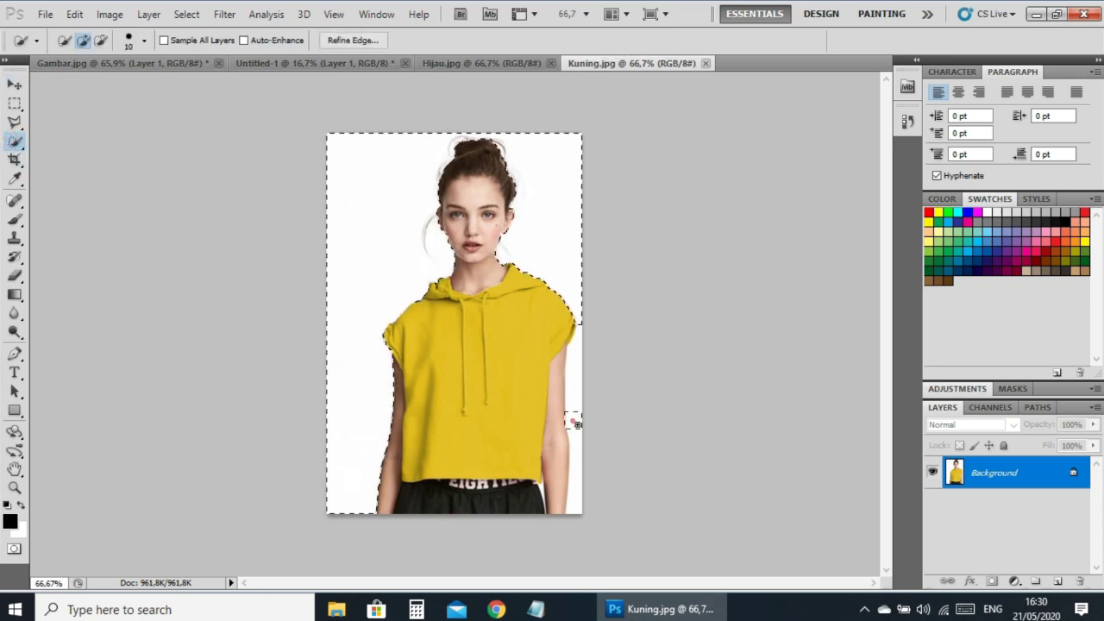
Invert the selection to the model and drag it onto the Untitled-1 canvas.
right_click(462, 324)
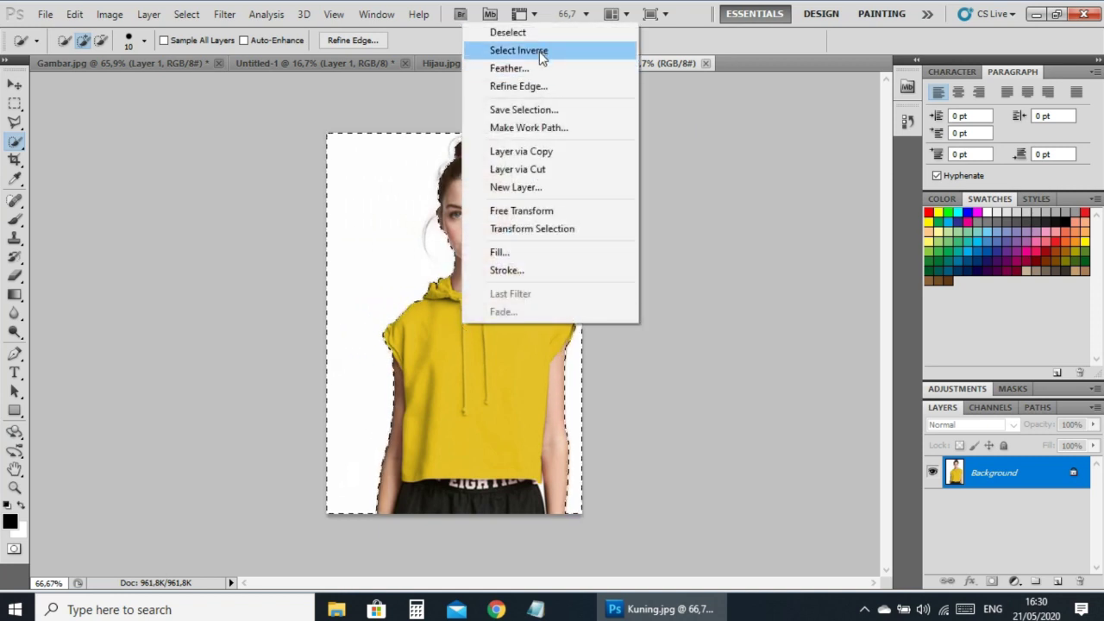
click(518, 50)
click(15, 85)
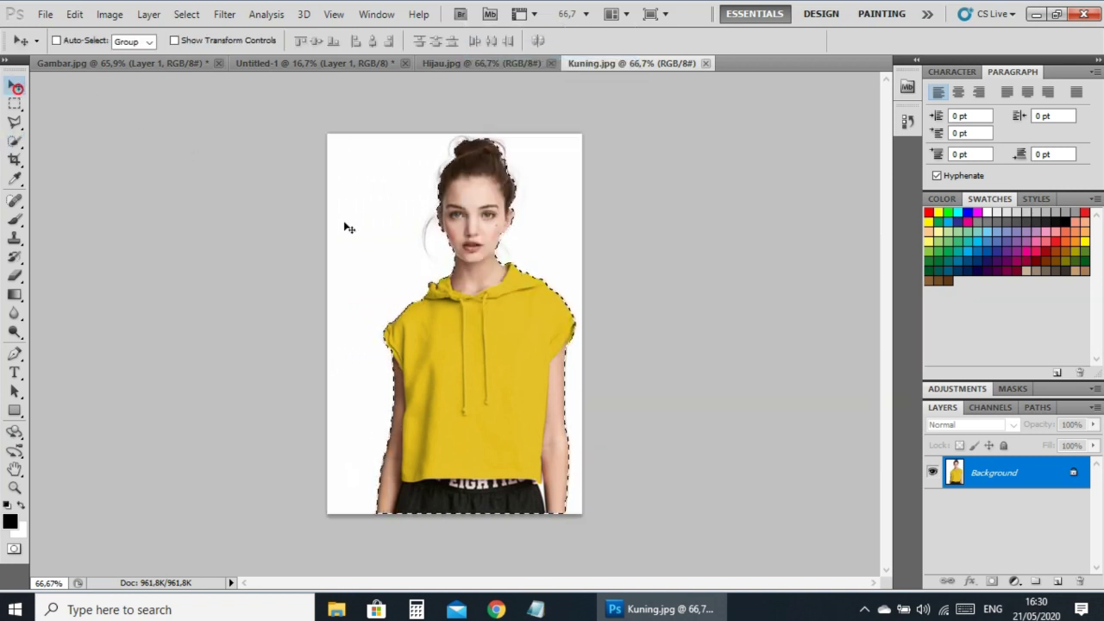
mouse_move(468, 378)
mouse_down()
mouse_move(281, 67)
mouse_move(463, 292)
mouse_up()
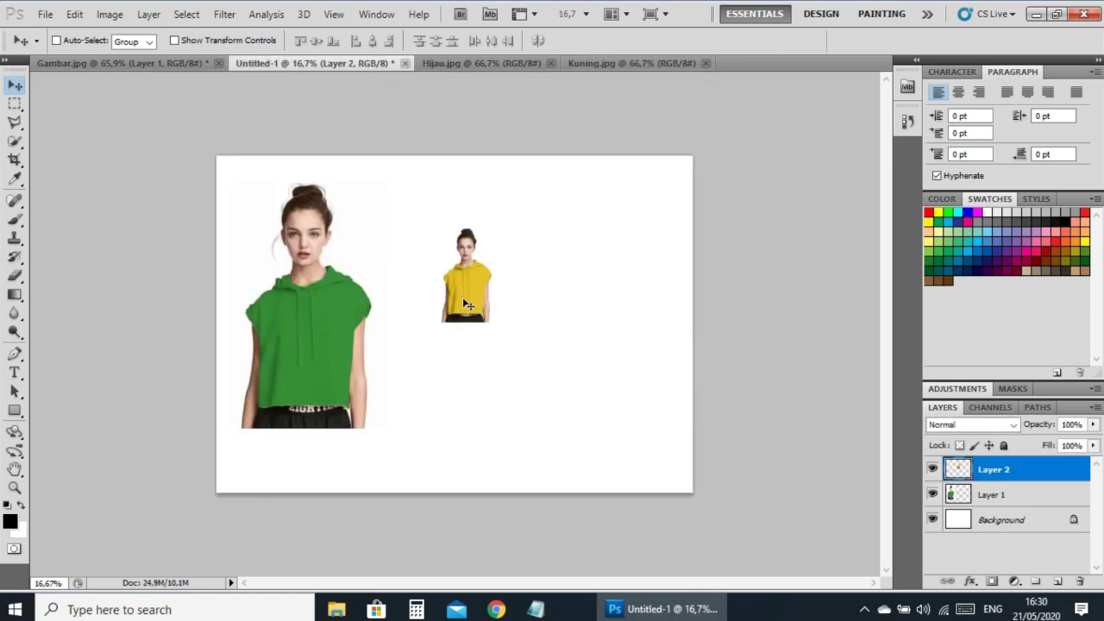
Scale the yellow-hoodie layer to about 261% and set it right beside the green model.
key(ctrl+t)
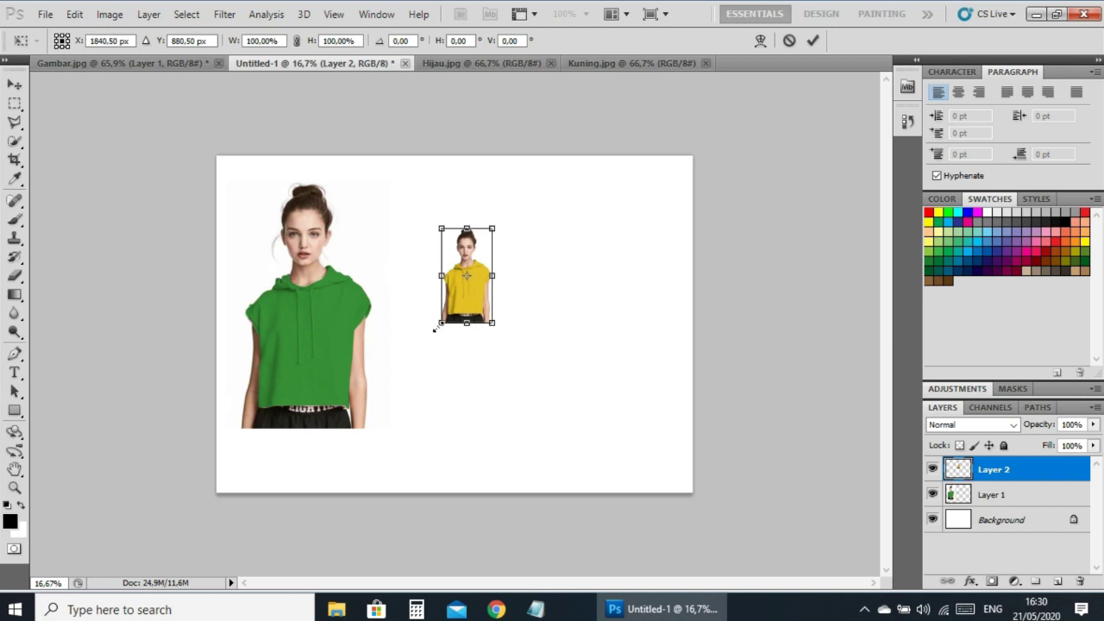
drag(436, 327, 383, 431)
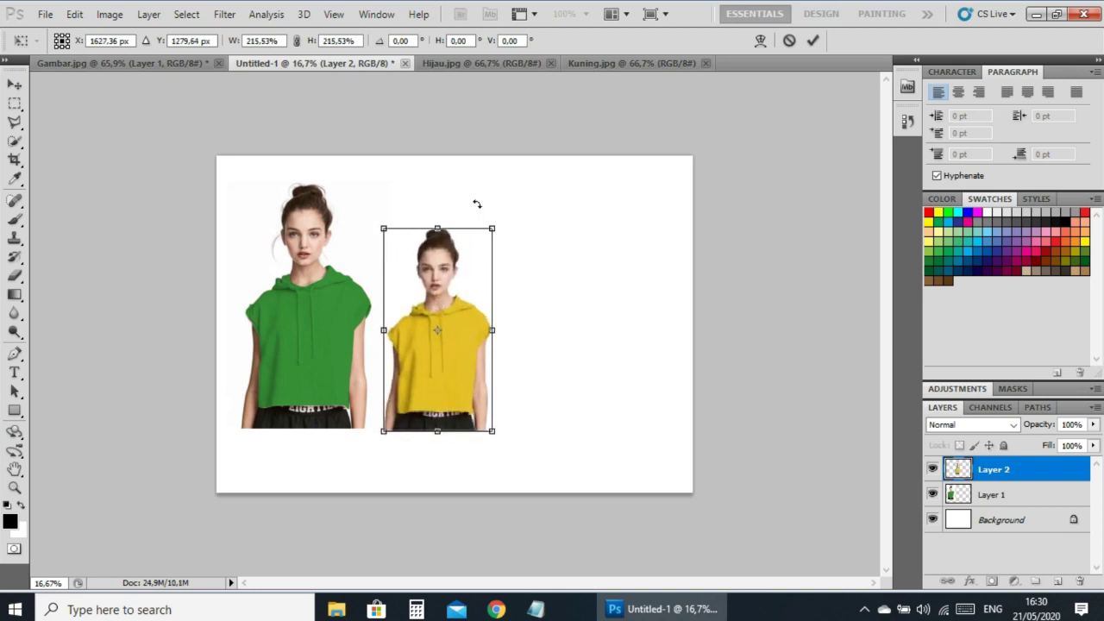
drag(492, 230, 516, 185)
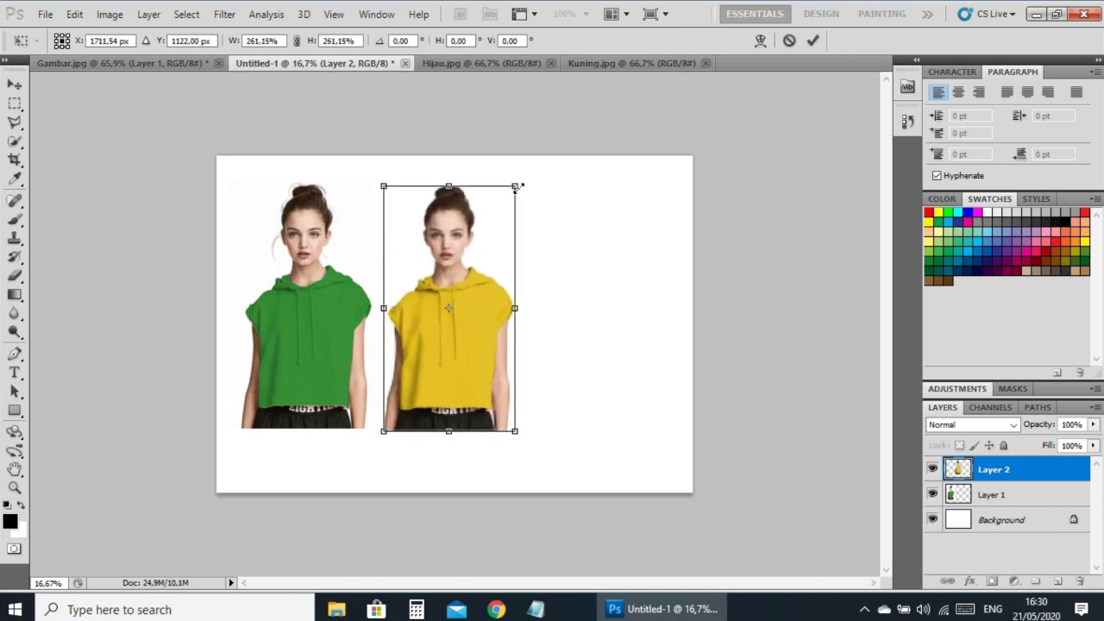
drag(464, 343, 473, 341)
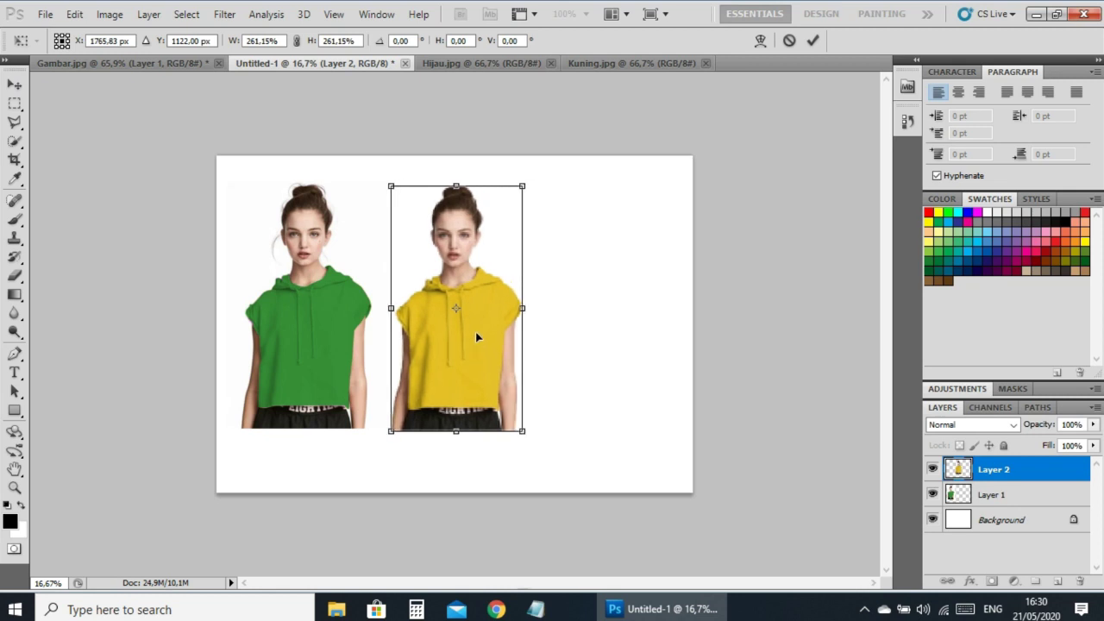
key(Return)
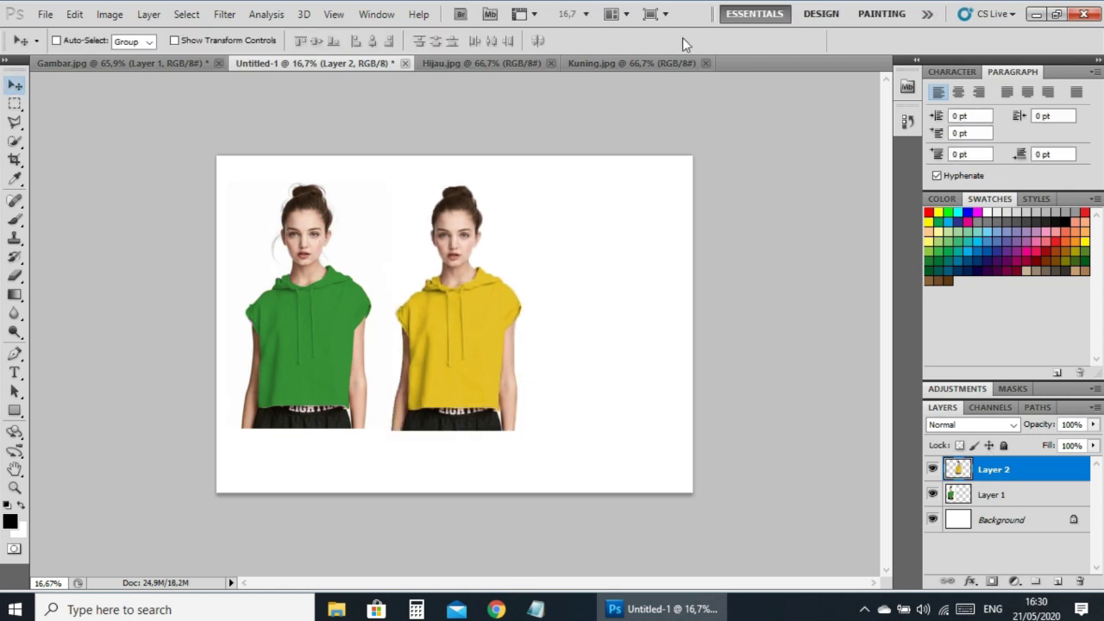
Reopen the Gambar image file from the File menu.
click(462, 64)
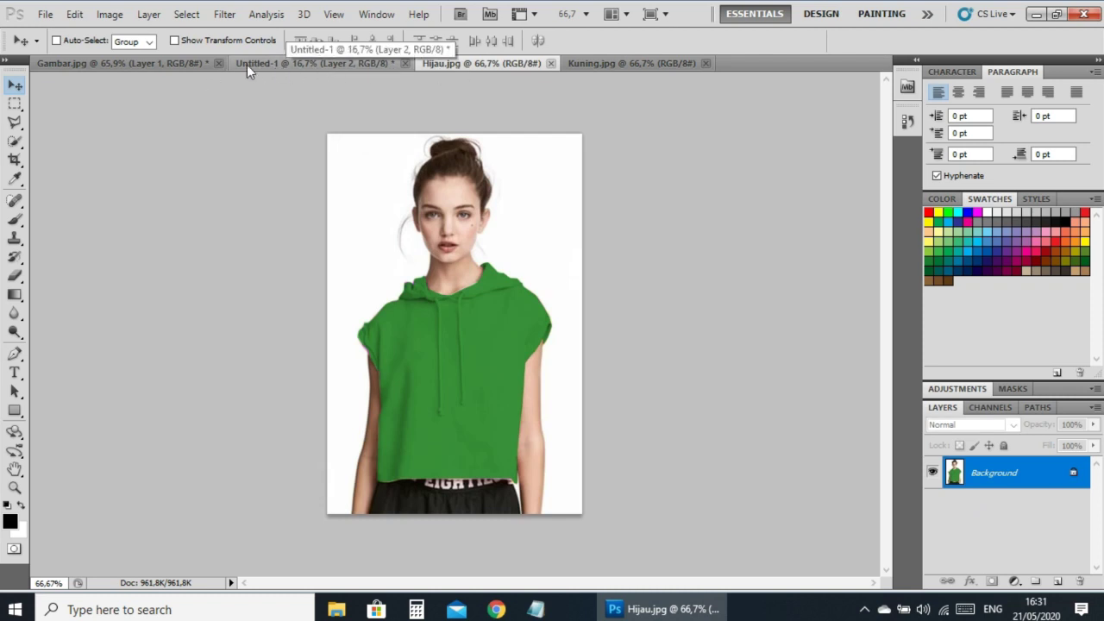
click(274, 60)
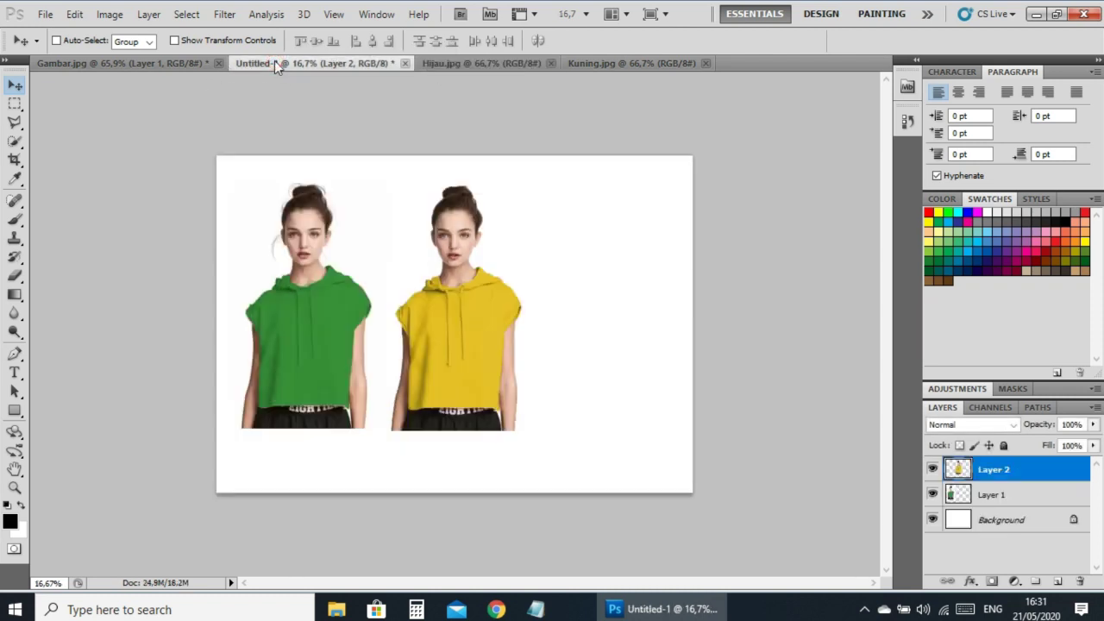
click(173, 63)
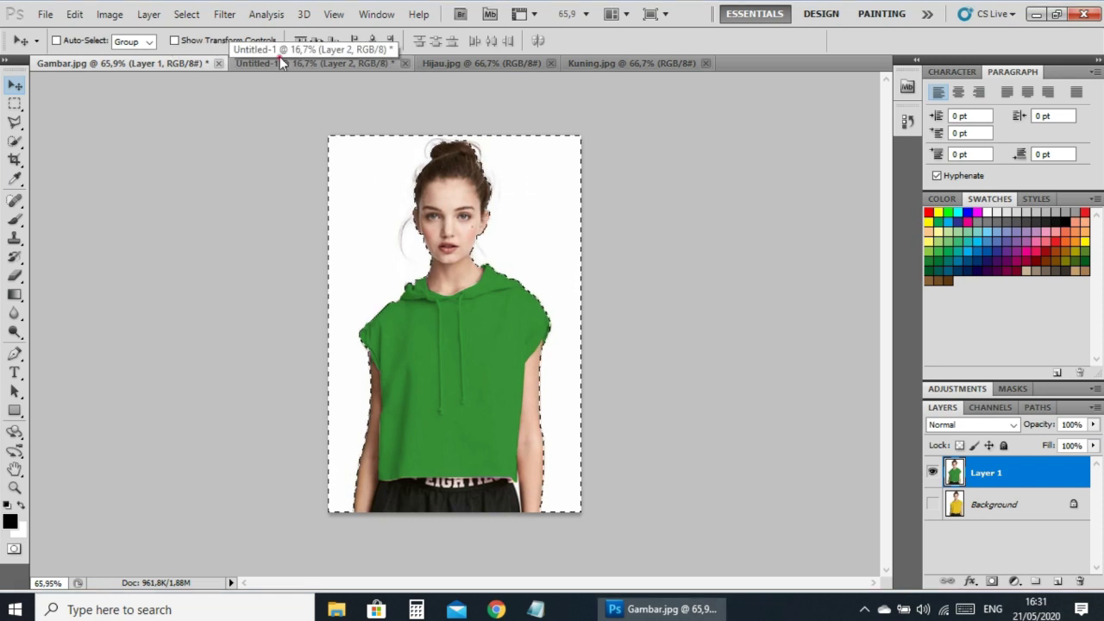
click(314, 64)
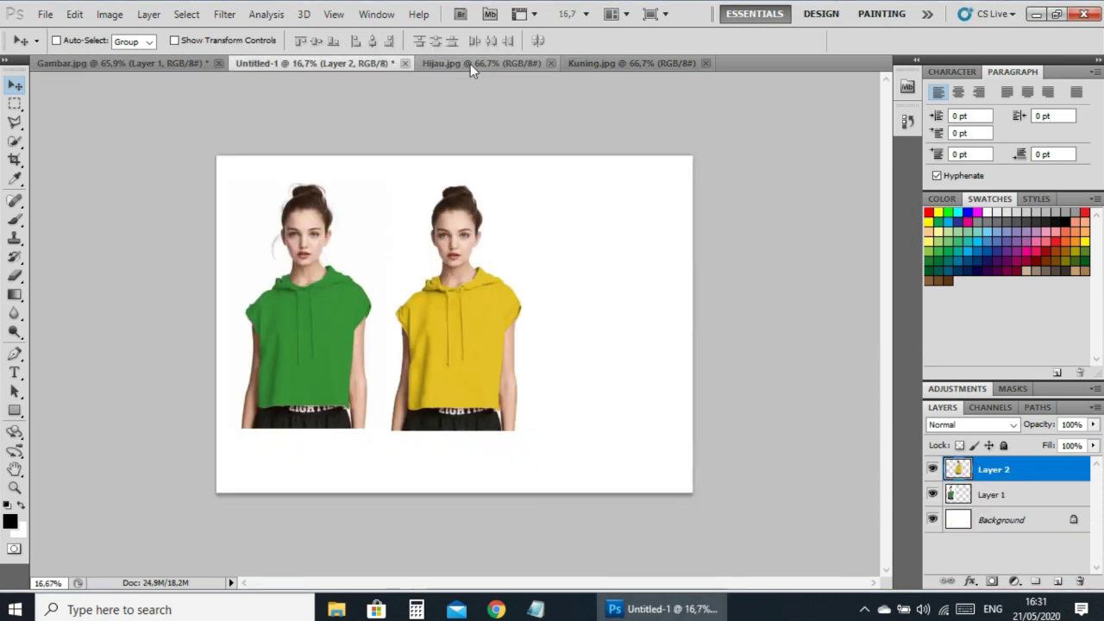
click(470, 64)
click(604, 63)
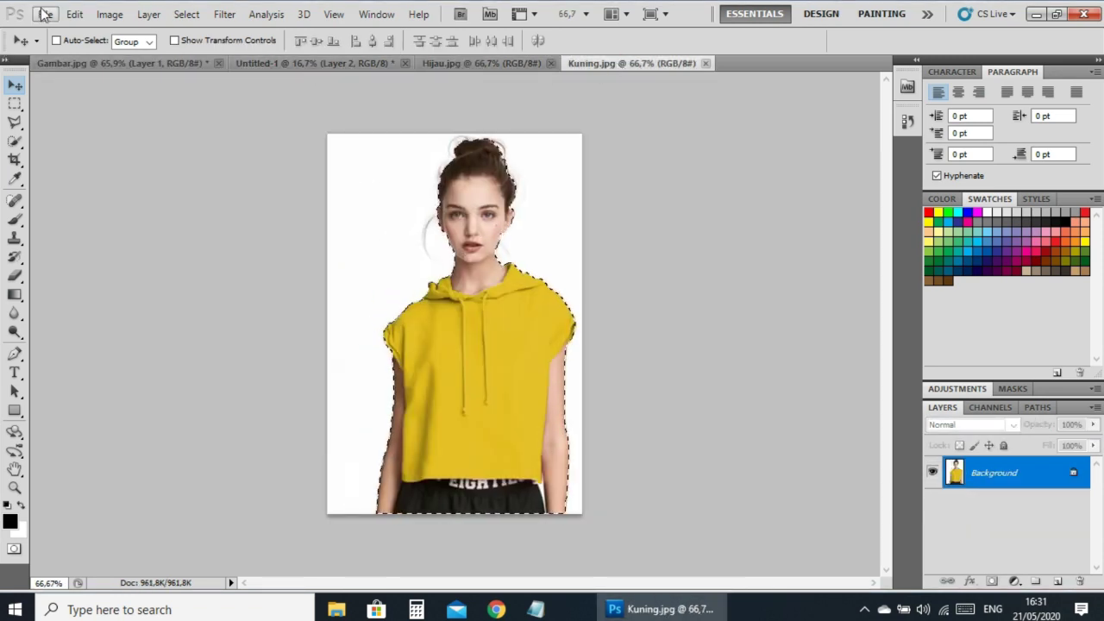
click(45, 14)
click(73, 54)
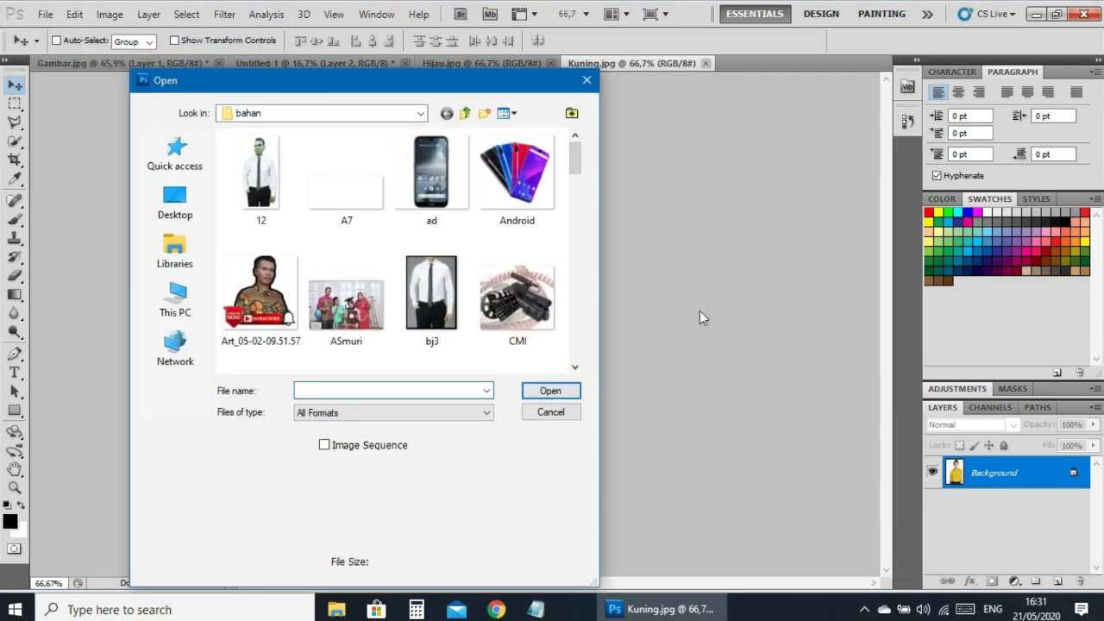
mouse_move(573, 158)
mouse_down()
mouse_move(580, 249)
mouse_move(576, 206)
mouse_up()
click(346, 176)
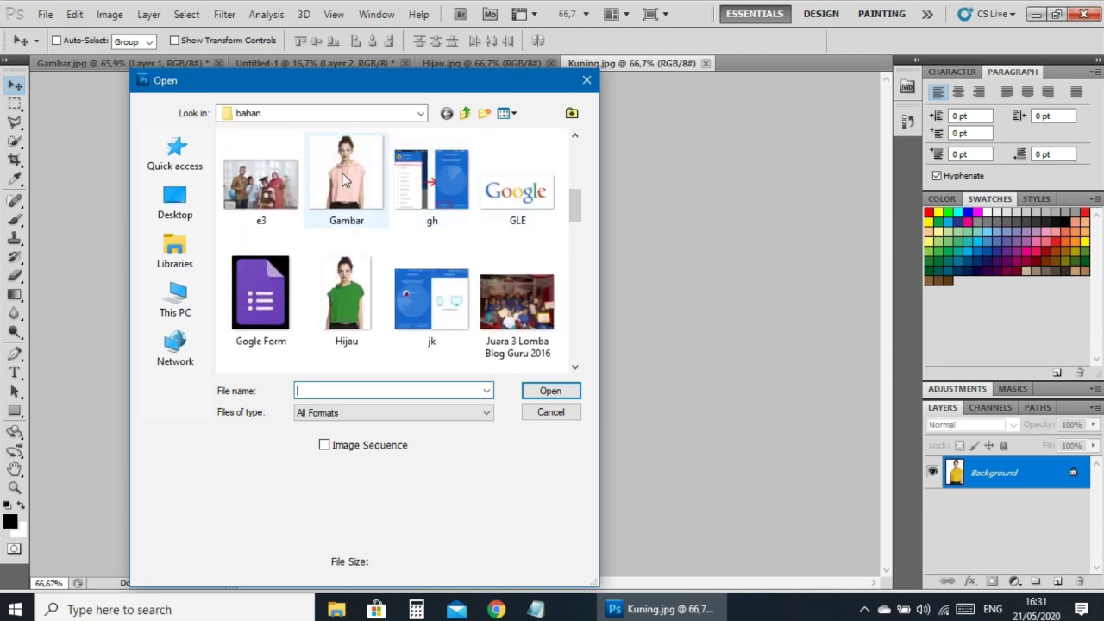
click(550, 391)
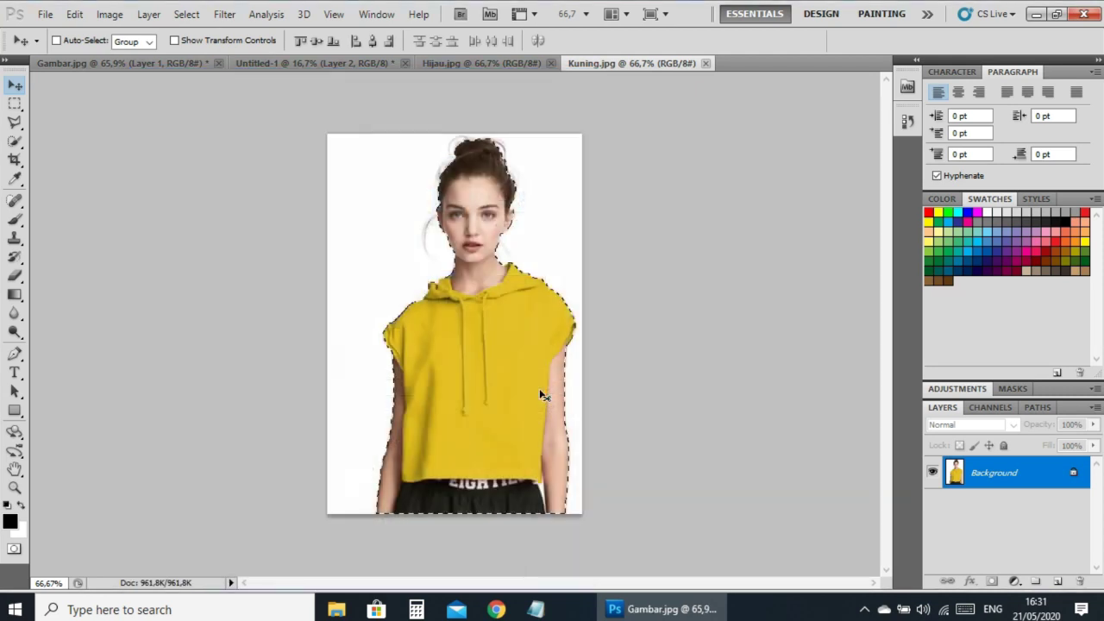
key(ctrl+Tab)
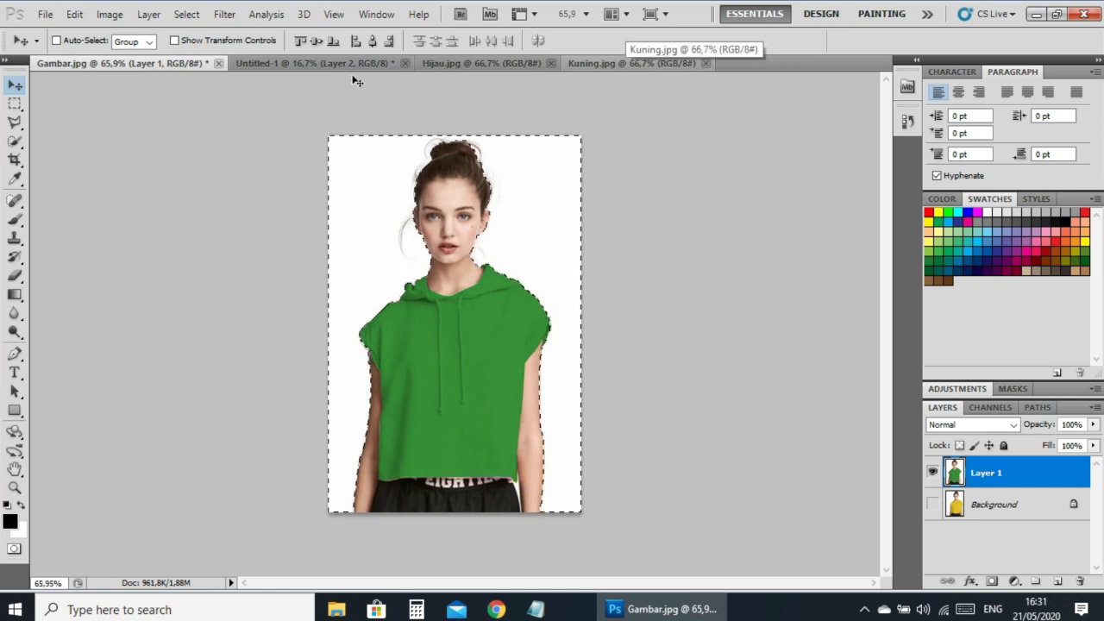
Clear the selection around the green hoodie in Gambar.jpg.
click(632, 63)
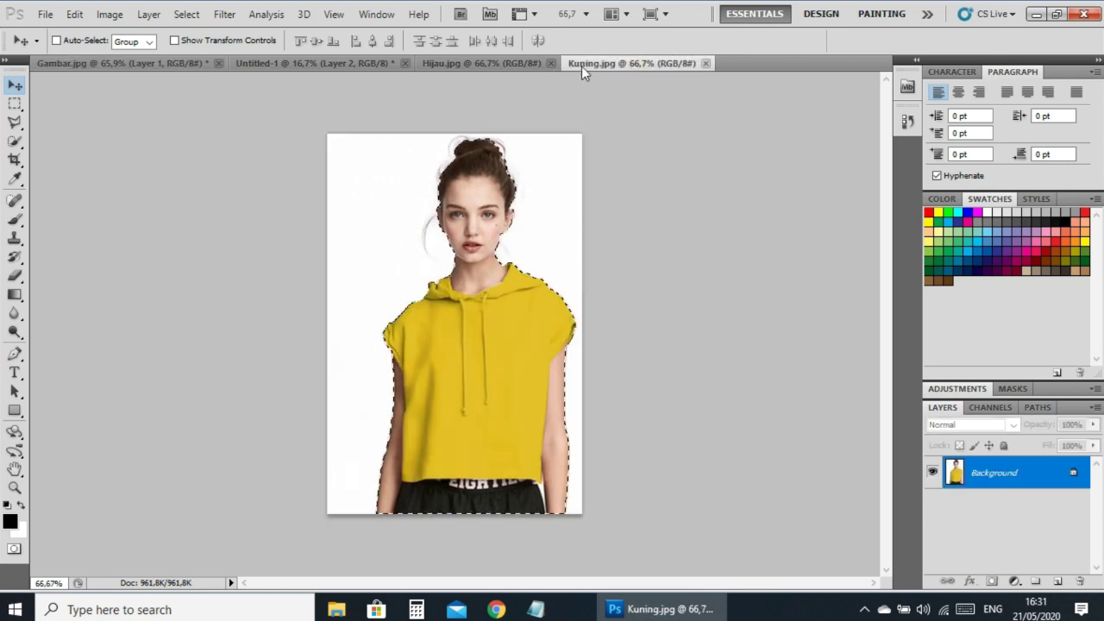
click(492, 62)
click(334, 62)
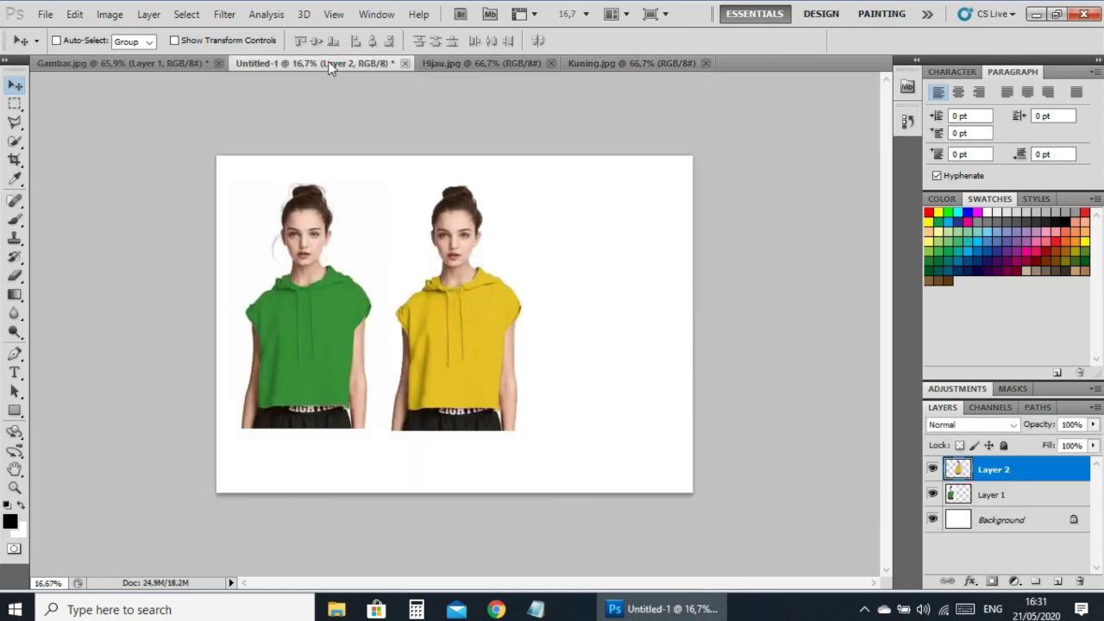
click(177, 61)
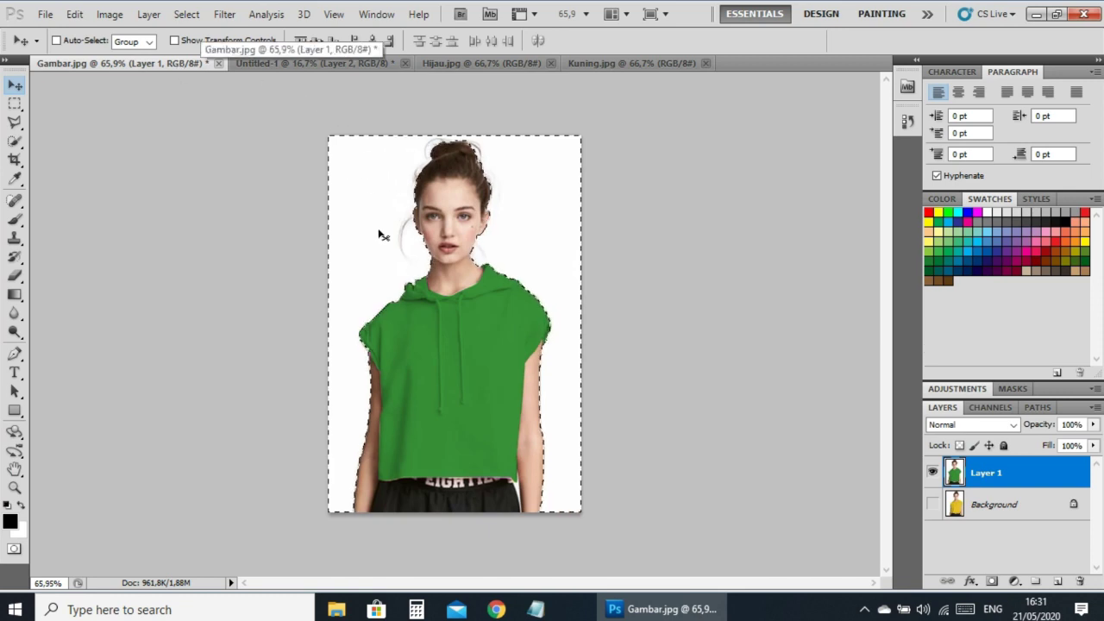
key(ctrl+d)
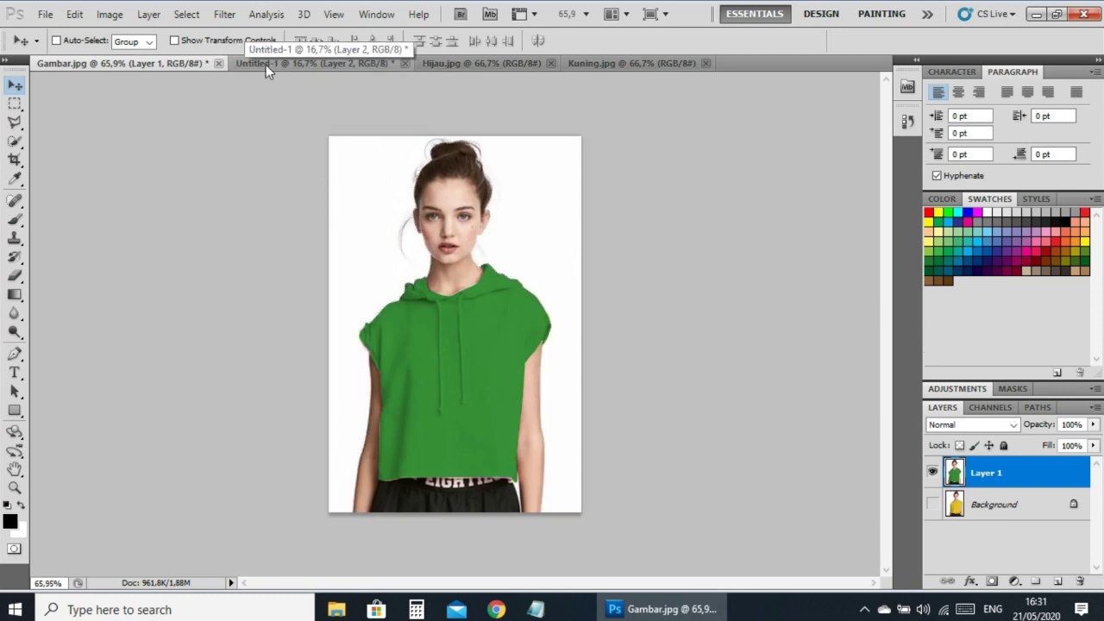
Move the yellow hoodie figure farther right, leaving a gap beside the green one.
click(269, 63)
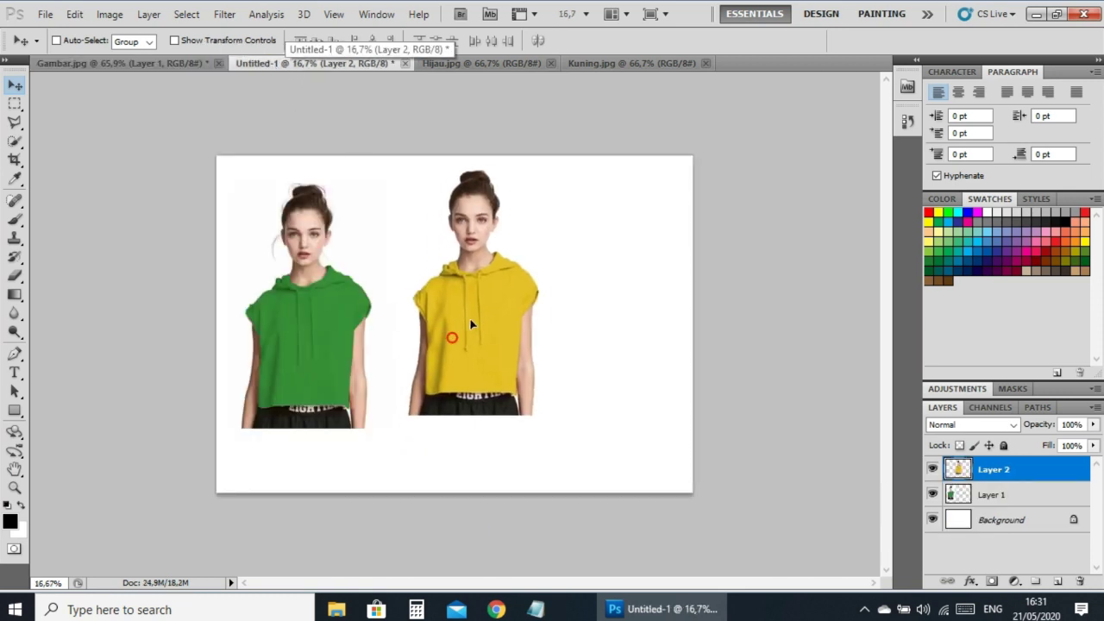
drag(450, 339, 568, 337)
mouse_move(326, 336)
mouse_down()
mouse_move(376, 338)
mouse_move(229, 339)
mouse_up()
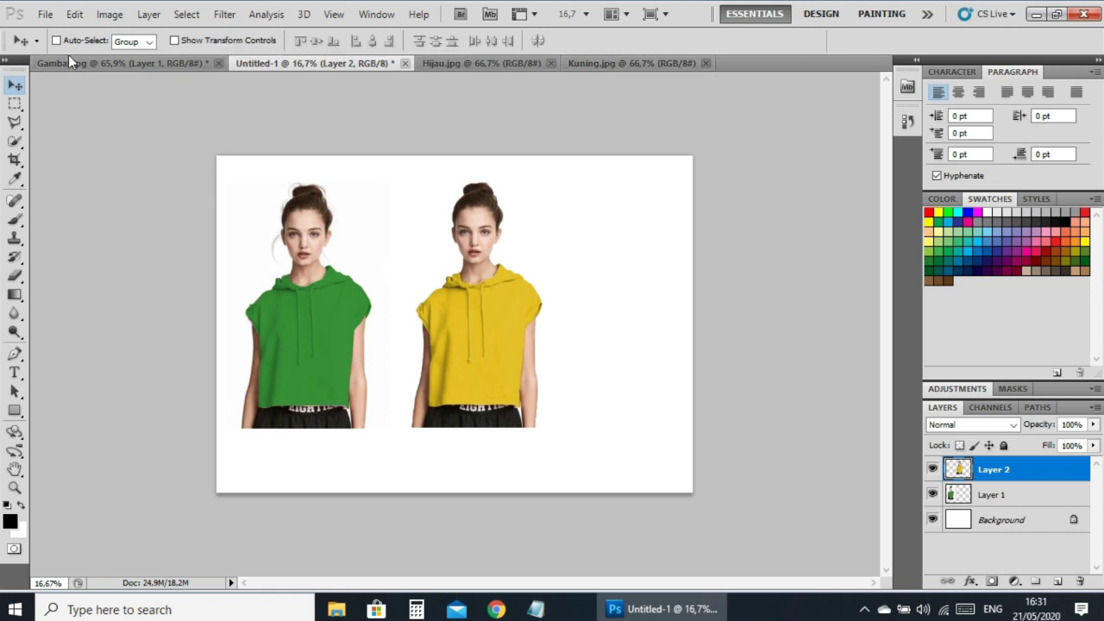
Open the Pink image file.
click(46, 15)
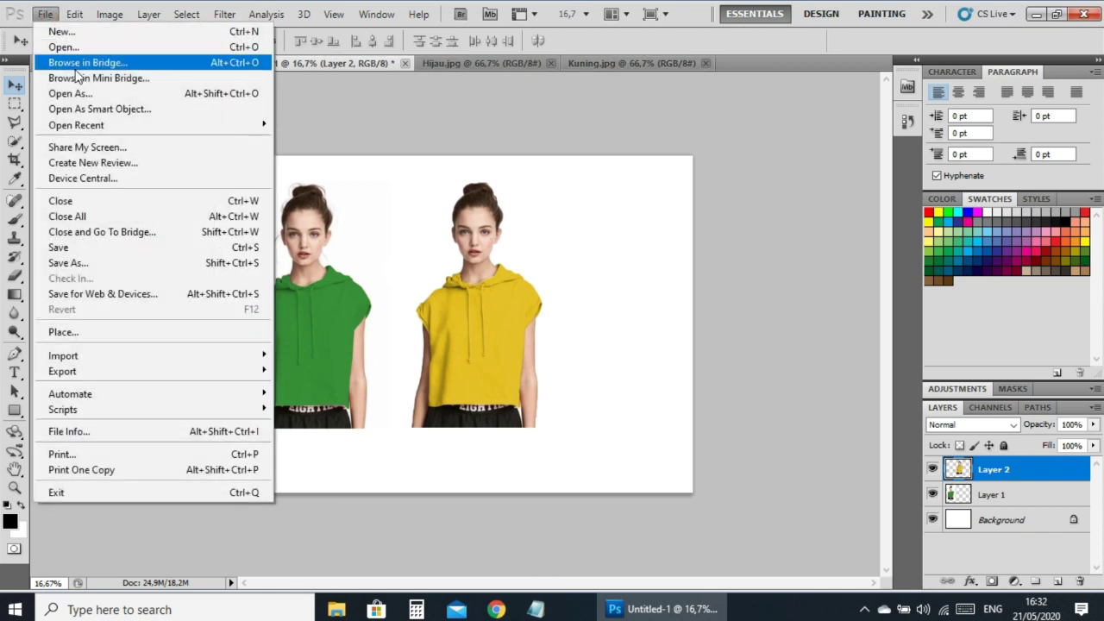
click(73, 47)
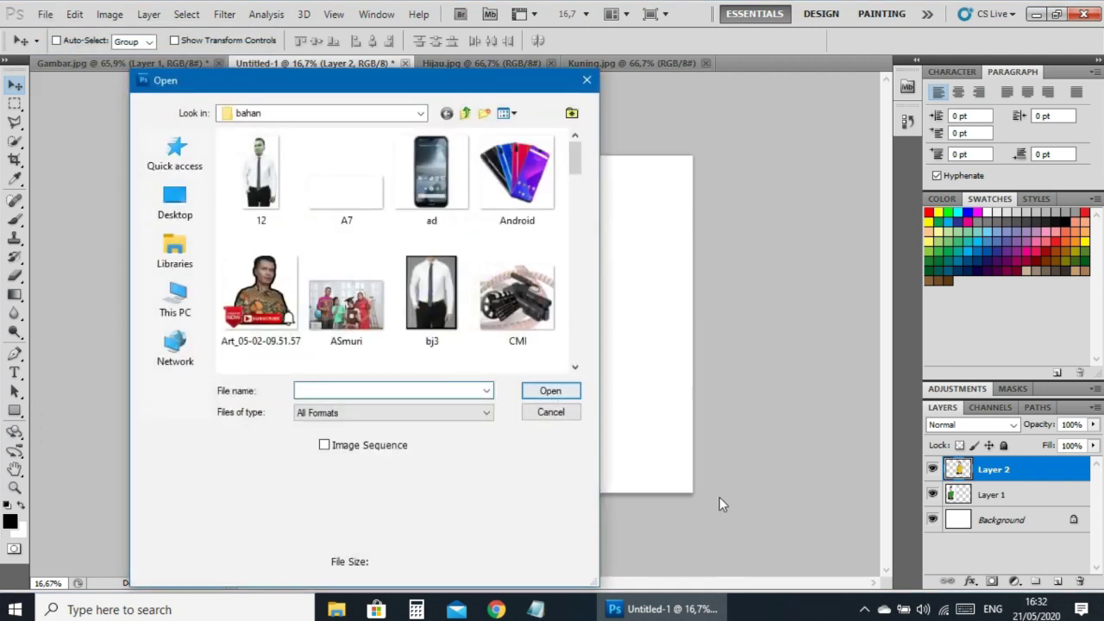
scroll(393, 263, down, 5)
scroll(393, 267, down, 5)
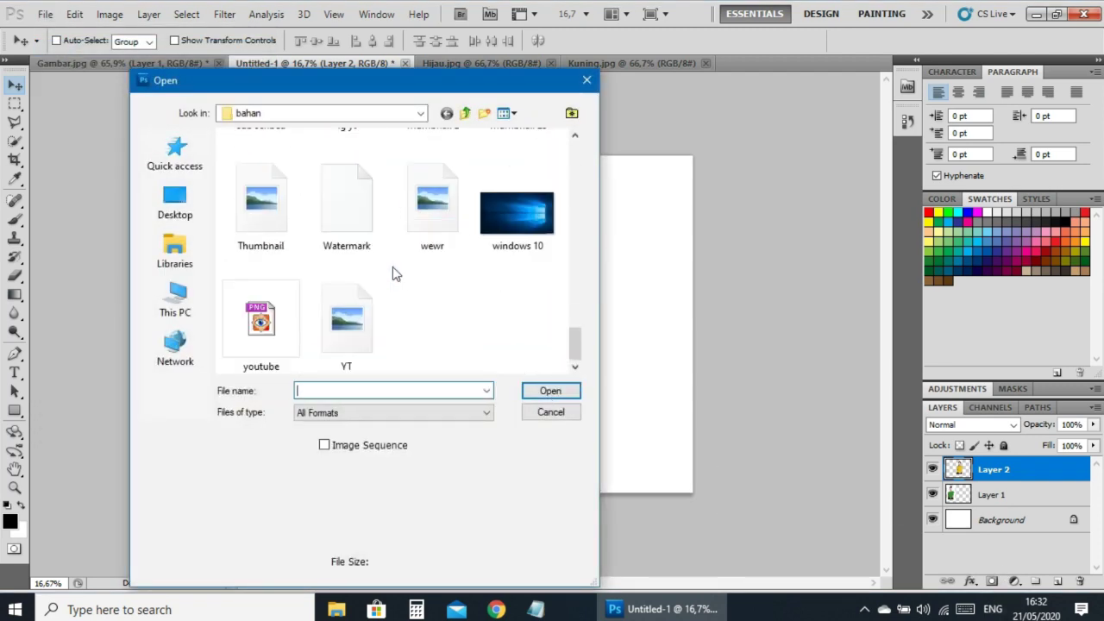
scroll(393, 268, up, 5)
scroll(399, 268, down, 2)
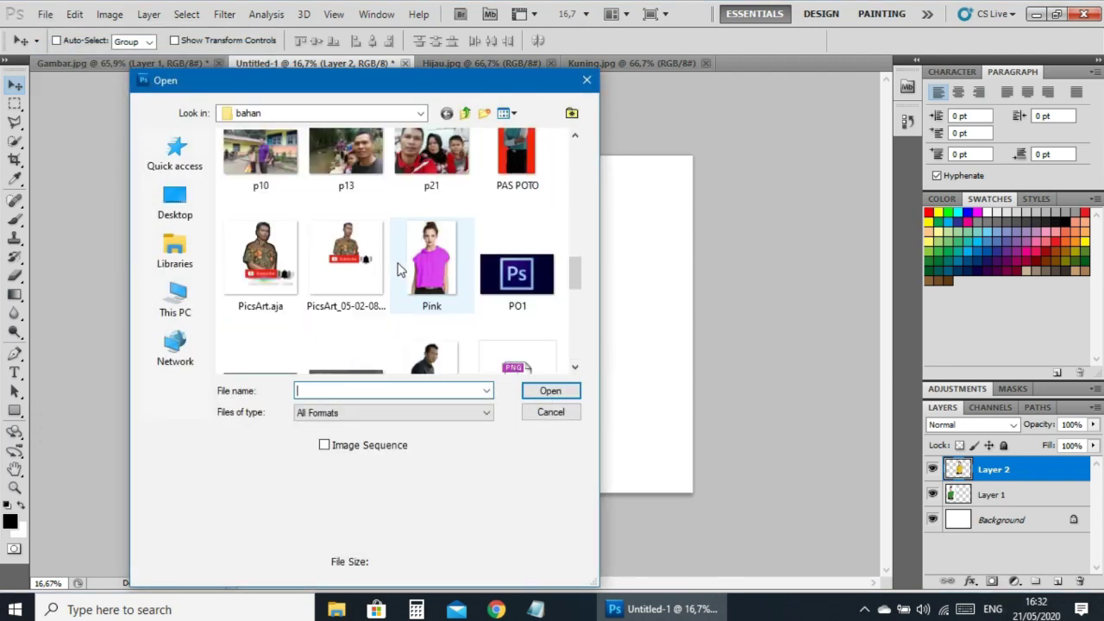
click(406, 264)
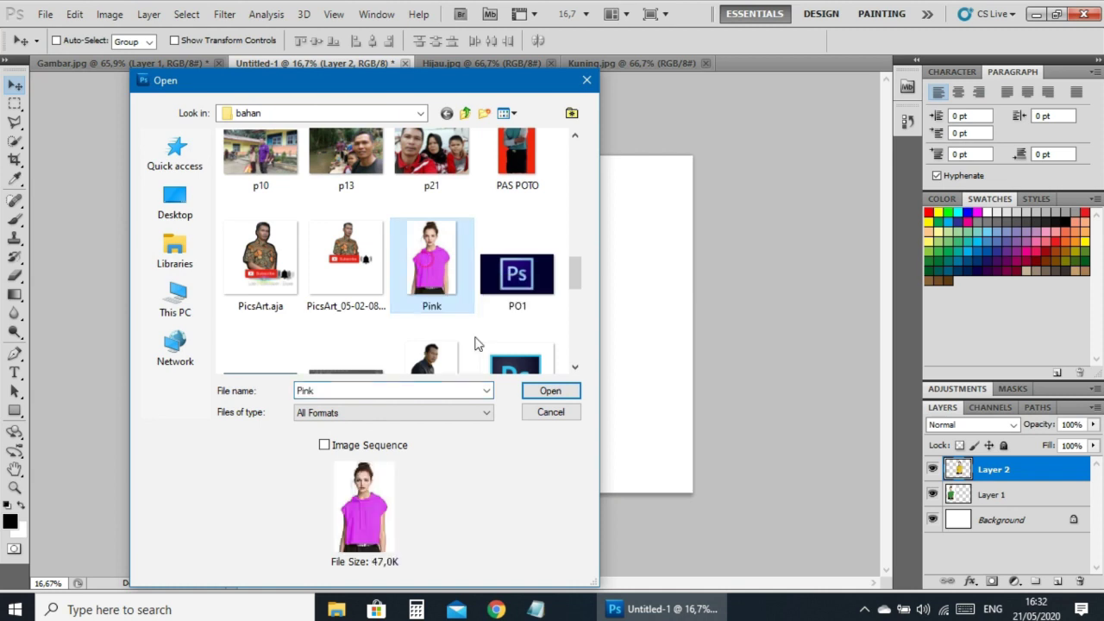
click(535, 391)
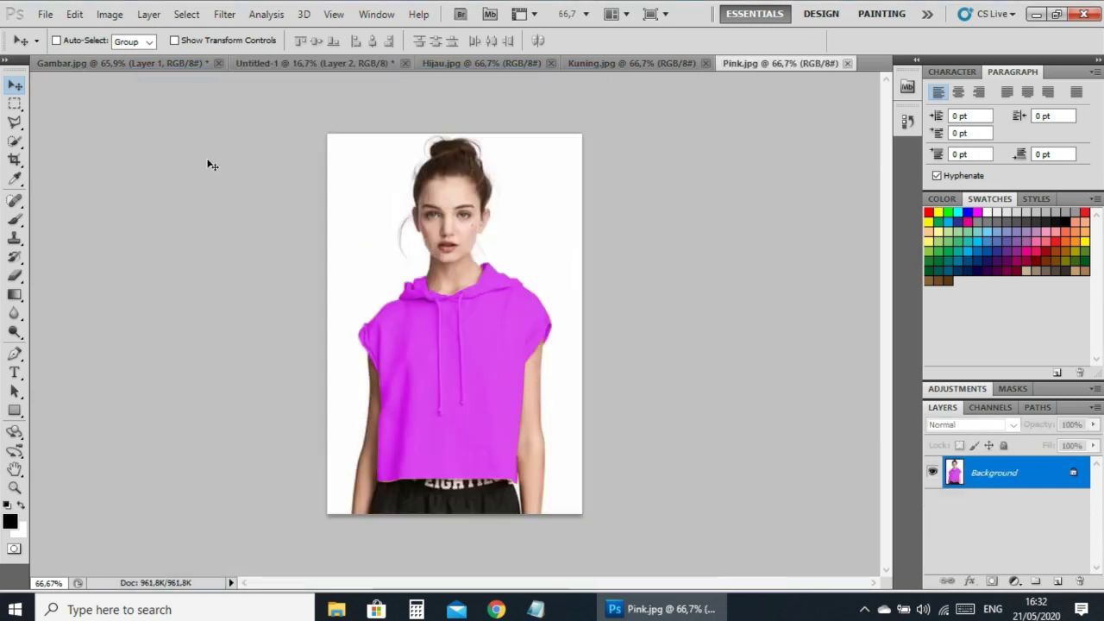
Select the woman by quick-selecting the background and inverting, then drag her toward Untitled-1.
click(15, 142)
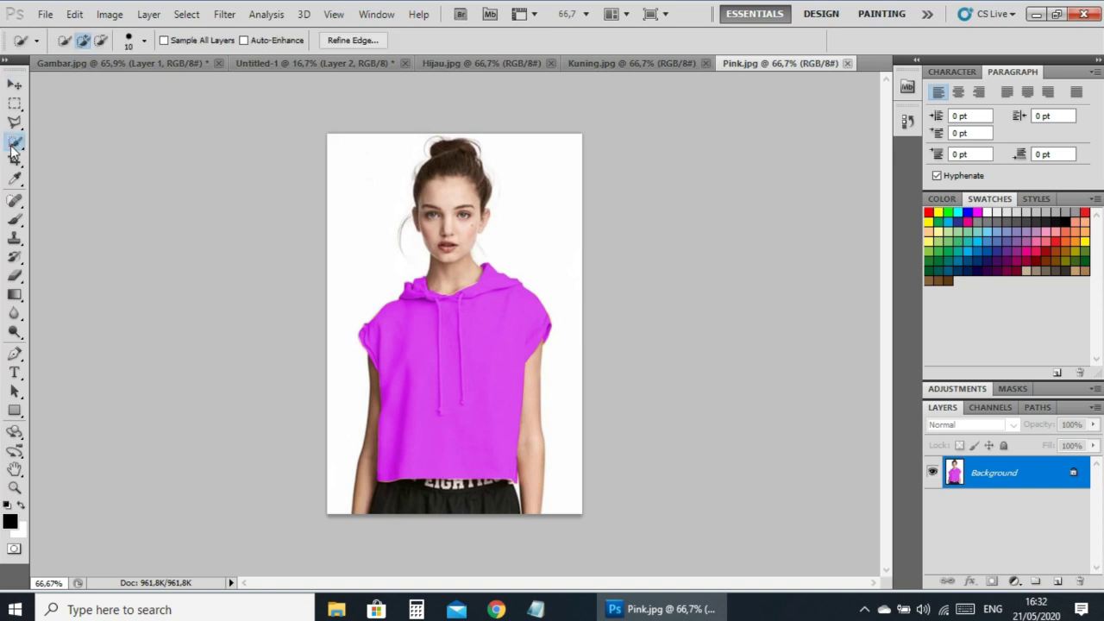
mouse_move(382, 212)
mouse_down()
mouse_move(518, 227)
mouse_move(550, 299)
mouse_up()
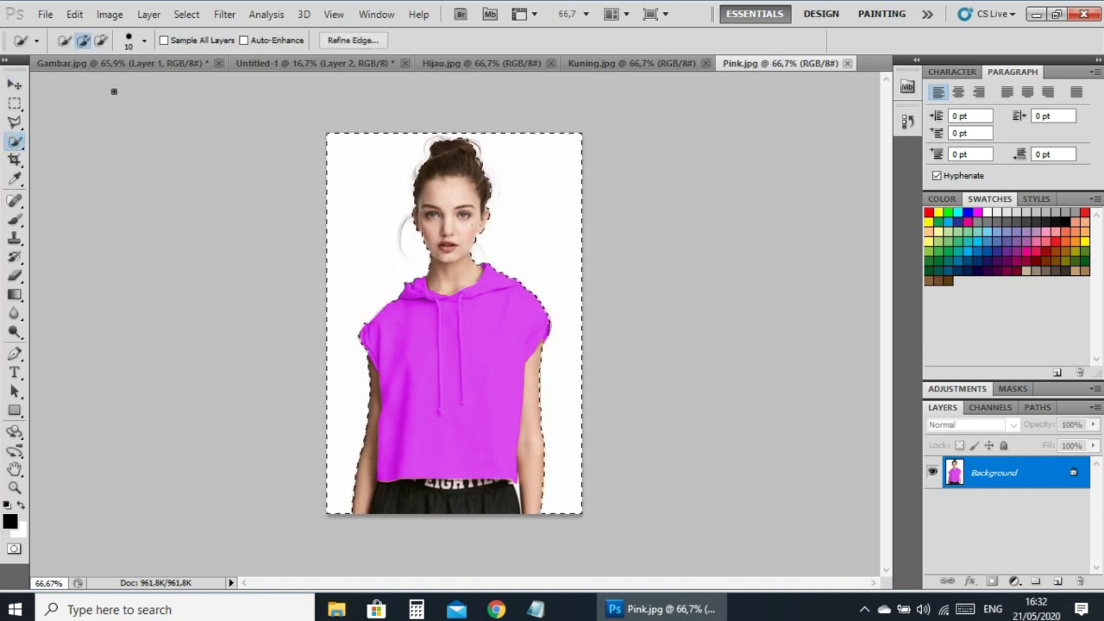
right_click(422, 346)
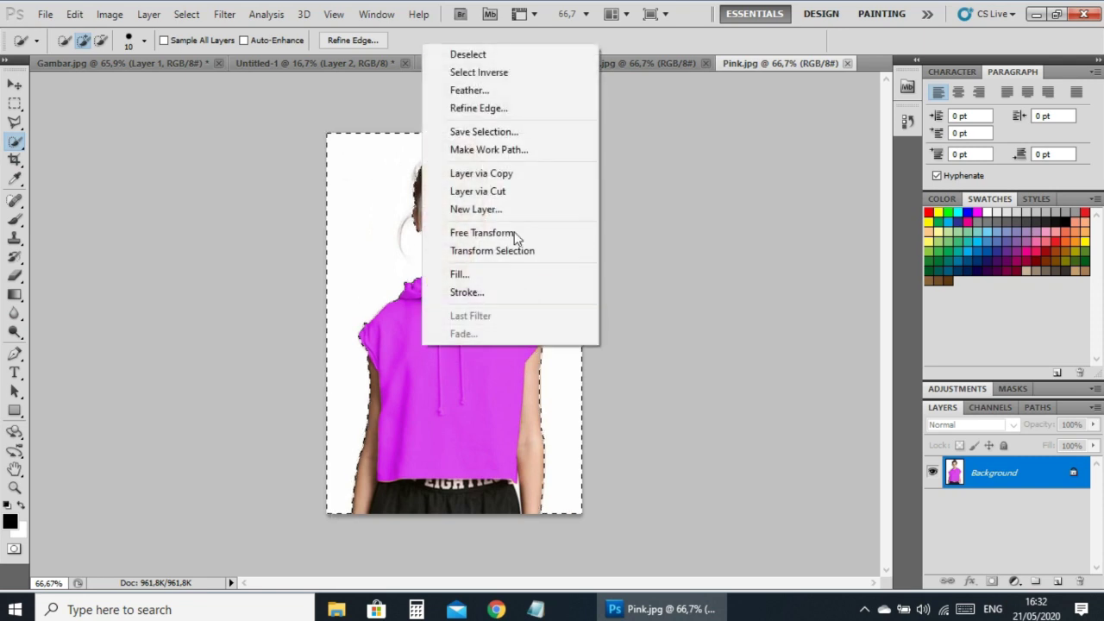
click(475, 72)
click(15, 83)
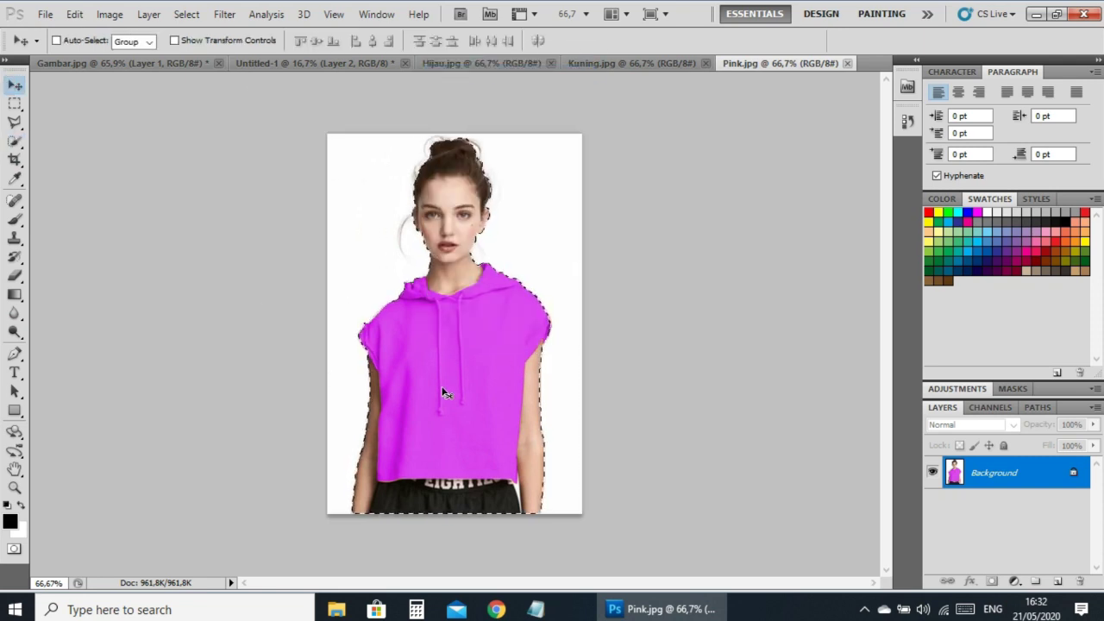
mouse_move(441, 382)
mouse_down()
mouse_move(291, 55)
mouse_move(544, 258)
mouse_up()
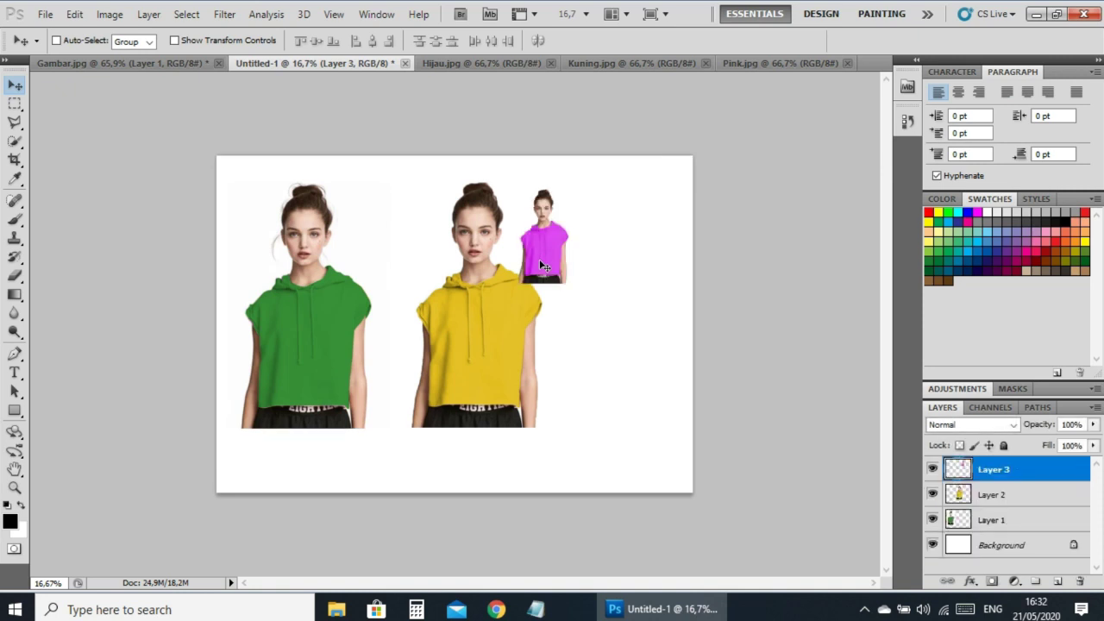
Enlarge the pink figure to match the others and place it right of the yellow one.
key(ctrl+t)
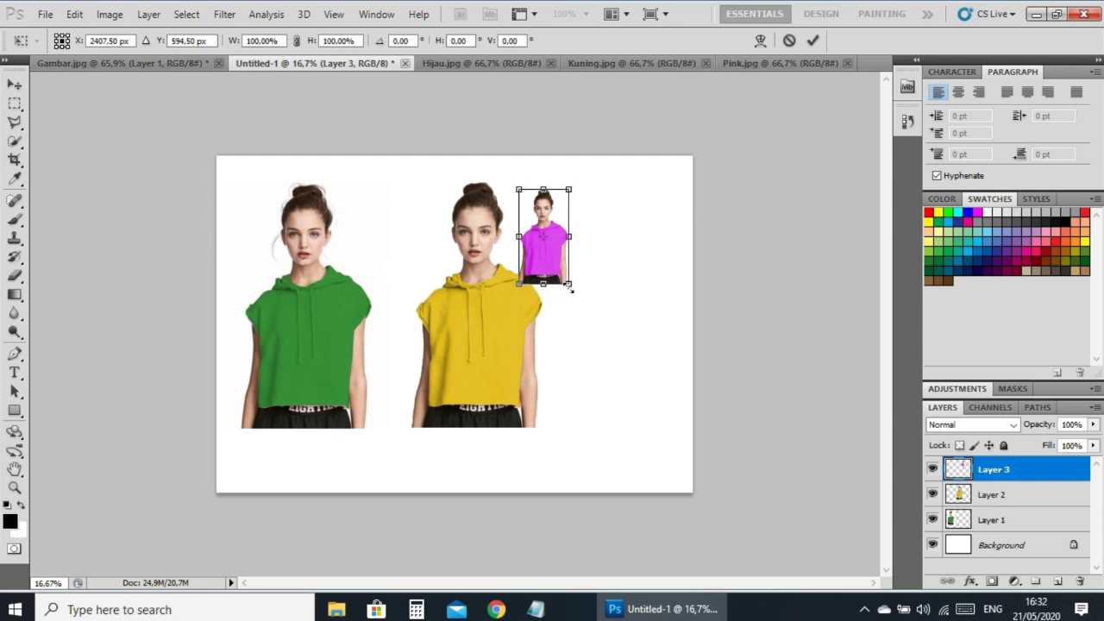
drag(571, 284, 648, 429)
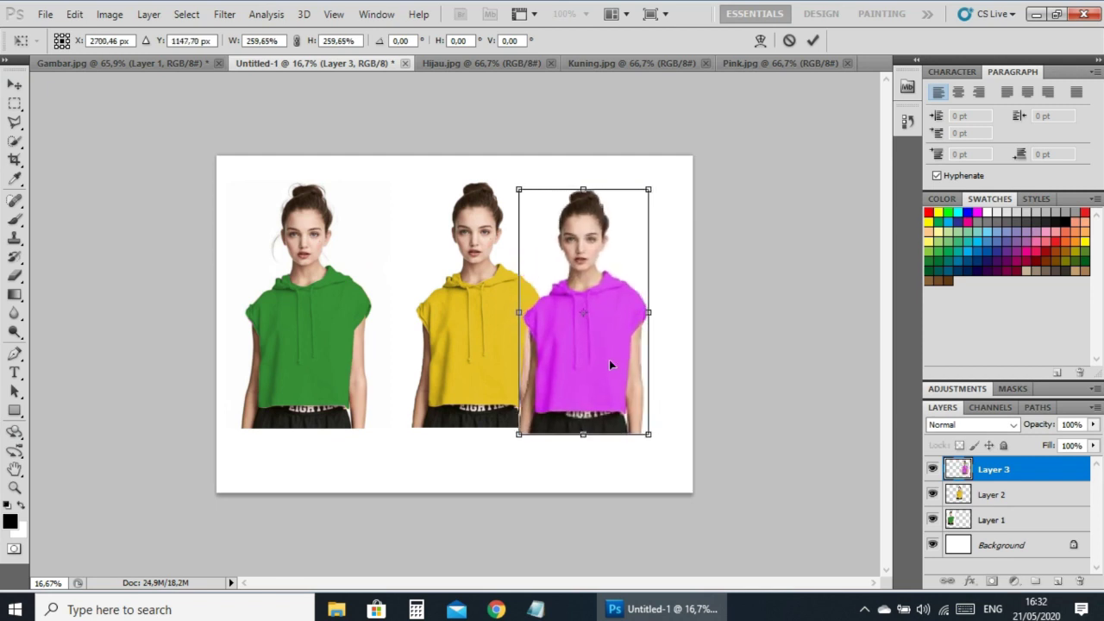
drag(605, 361, 640, 353)
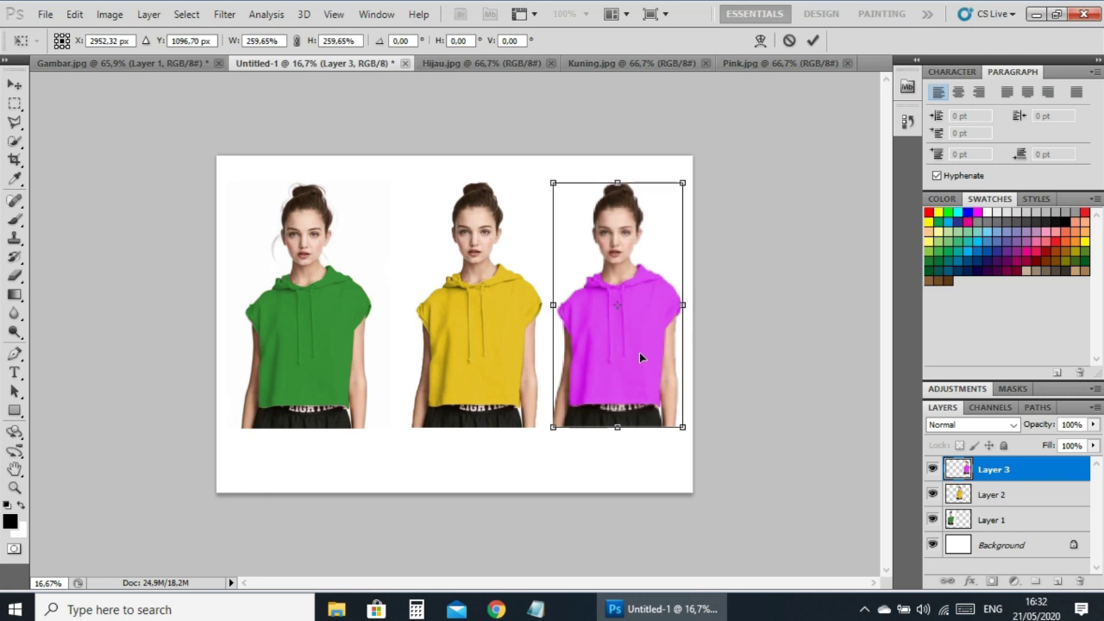
key(Return)
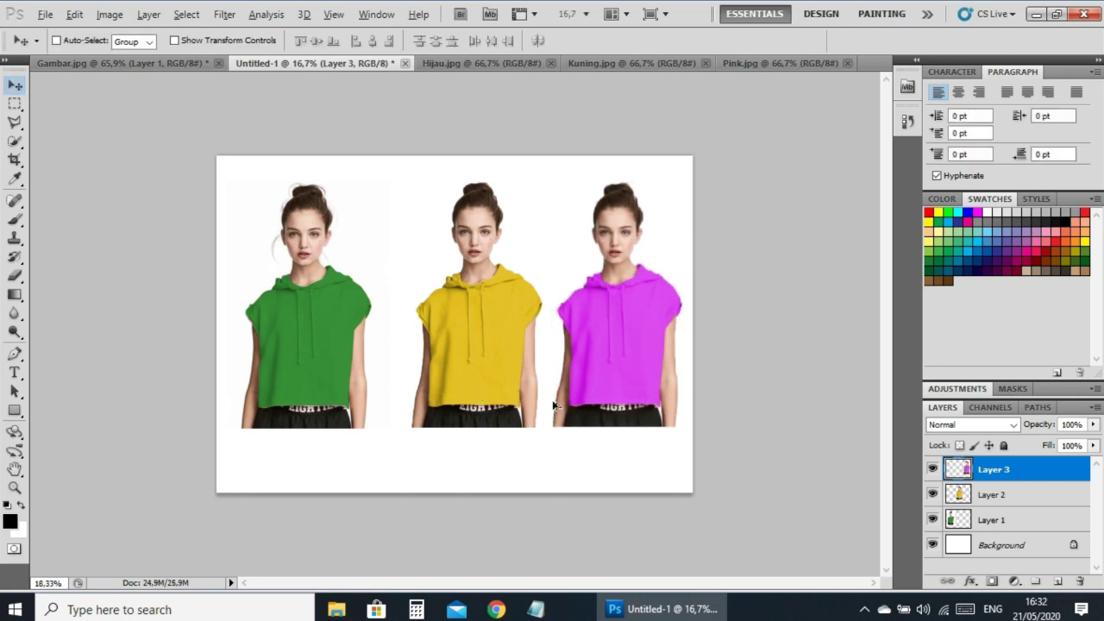
Zoom in and look over the three-hoodie lineup.
key(ctrl+plus)
scroll(553, 392, up, 1)
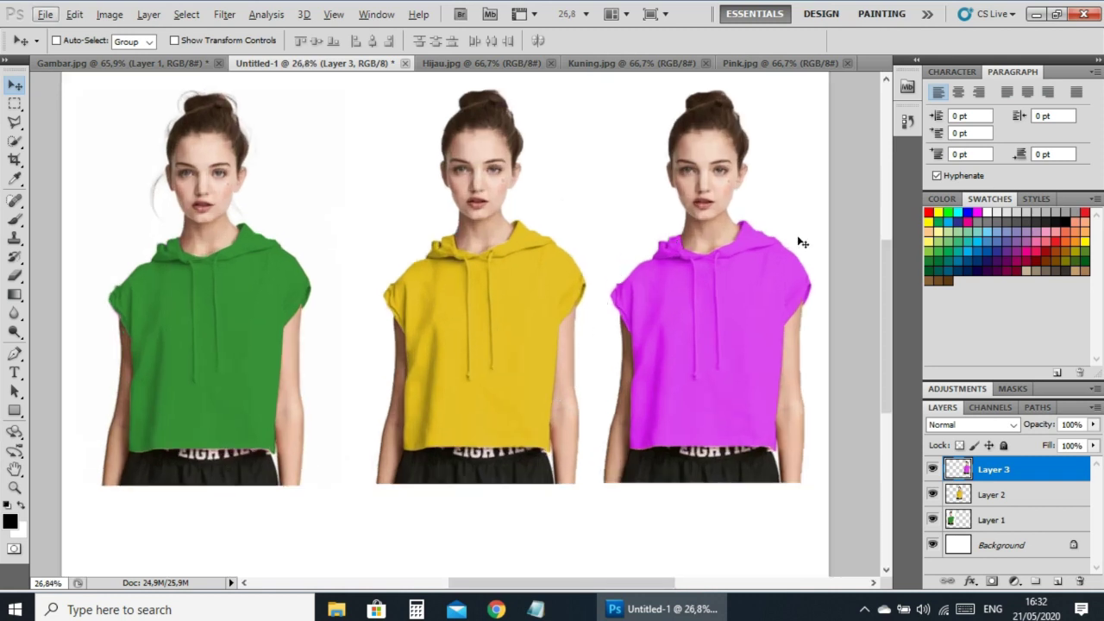
drag(890, 302, 893, 292)
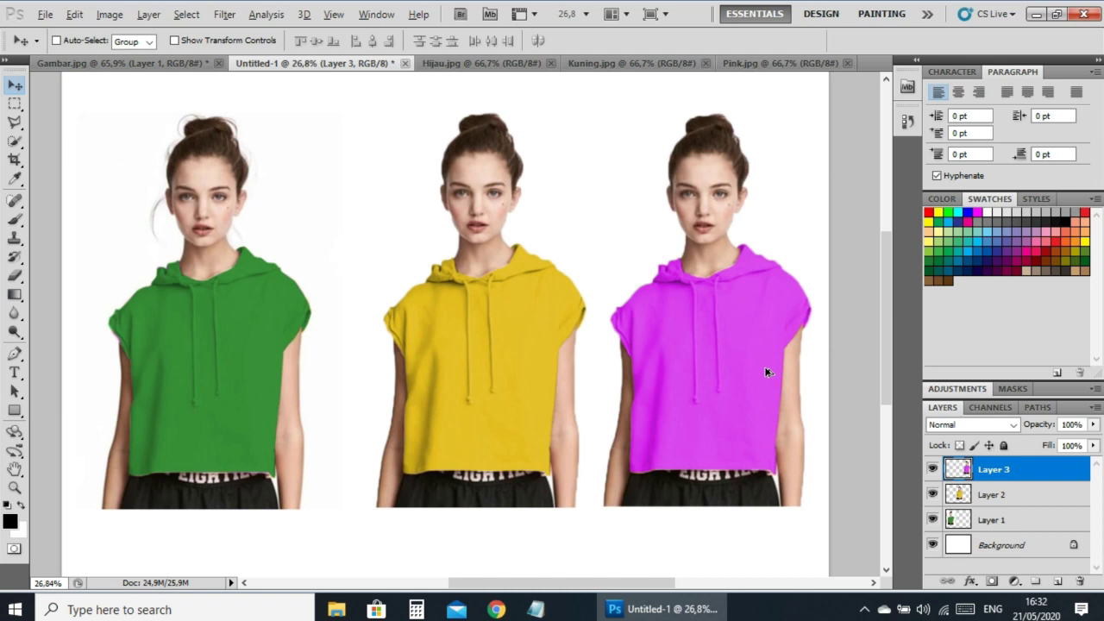
scroll(763, 372, down, 1)
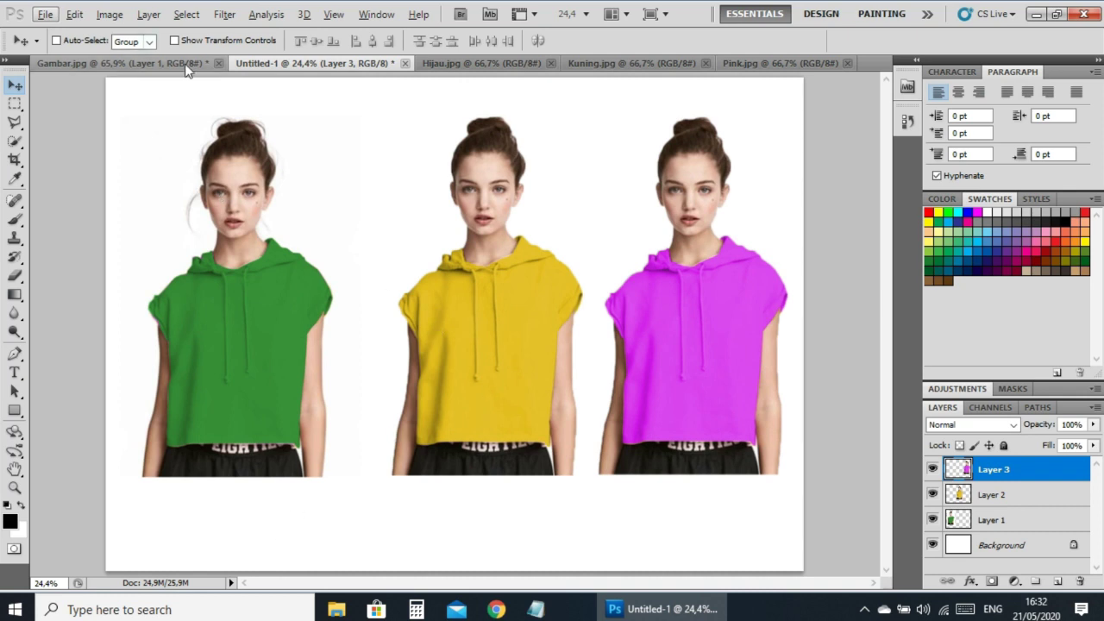
Save the canvas as JPEG 'Warna Baju.jpg' in the bahan folder at High quality (8).
click(44, 15)
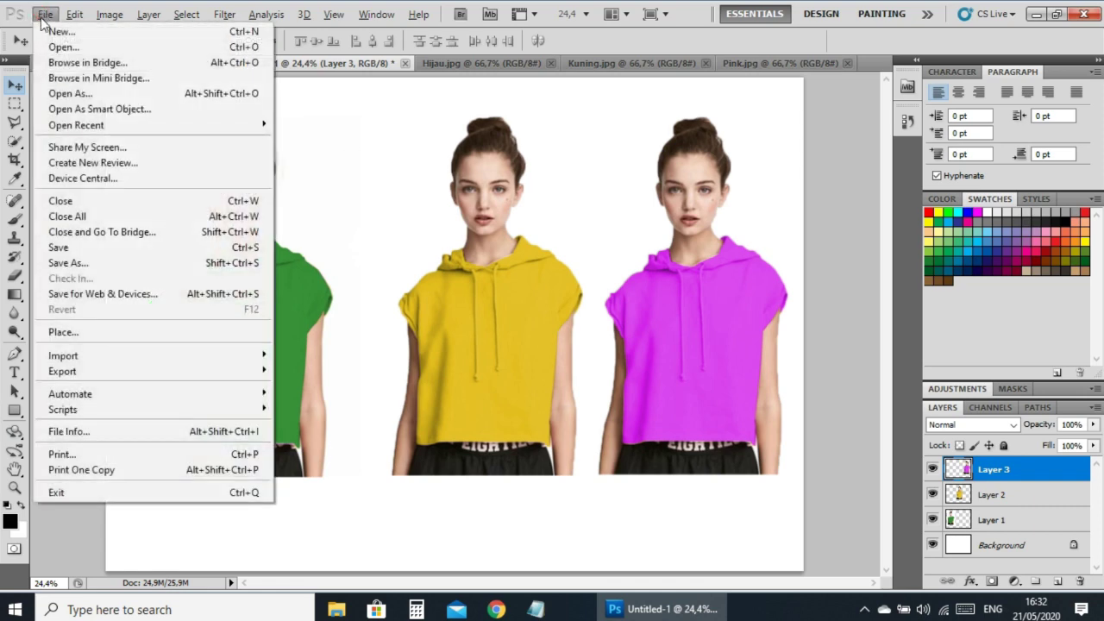
click(77, 269)
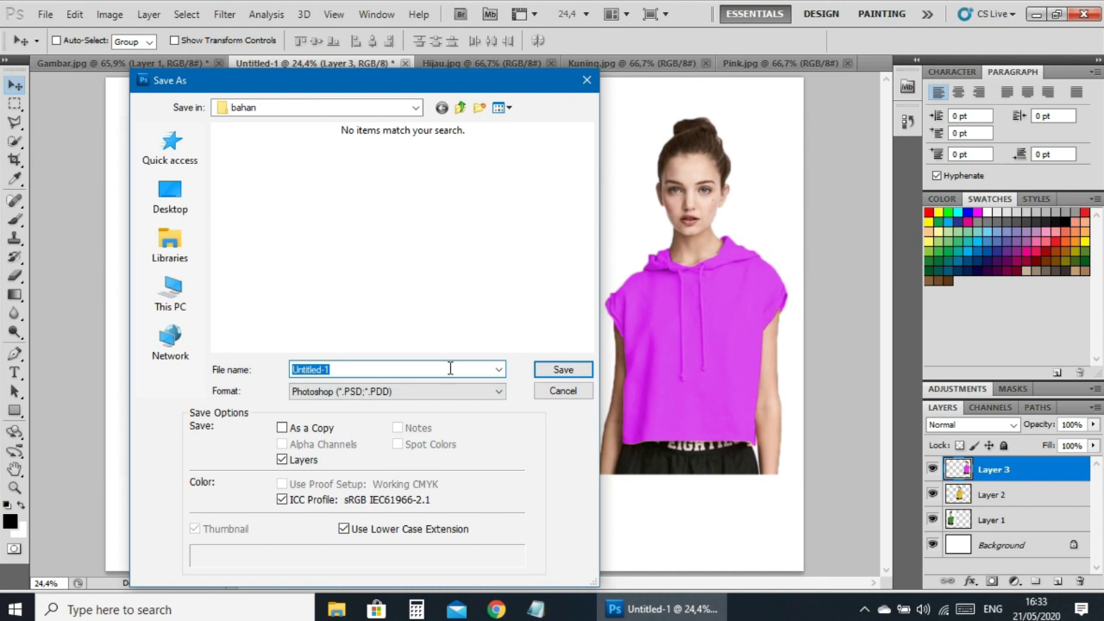
text(Warna Baju)
click(499, 391)
click(397, 497)
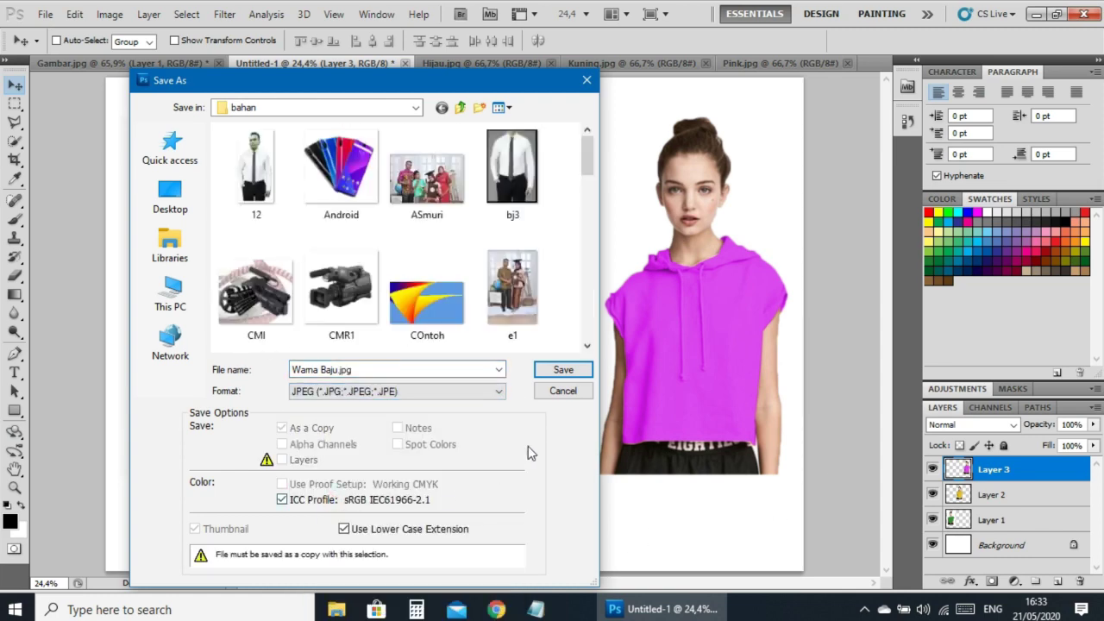
click(558, 371)
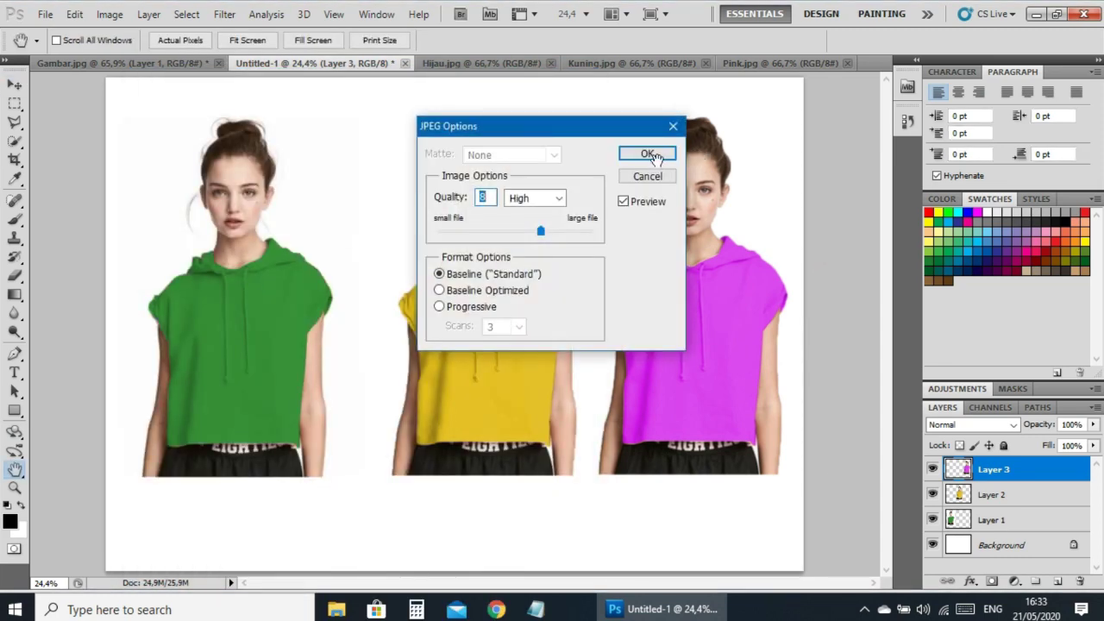
click(647, 155)
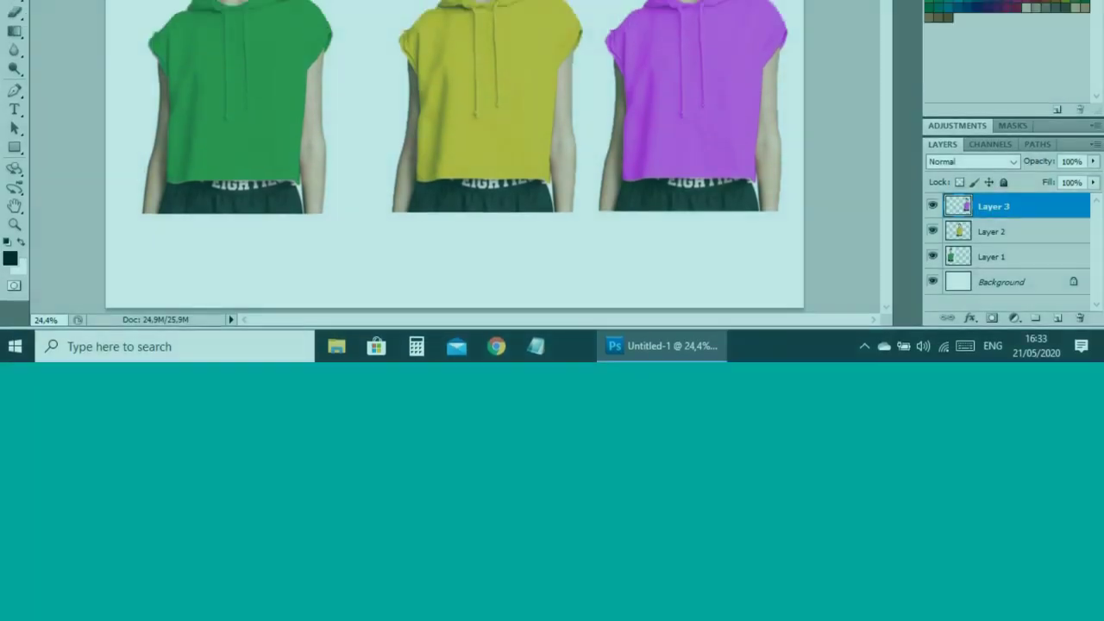